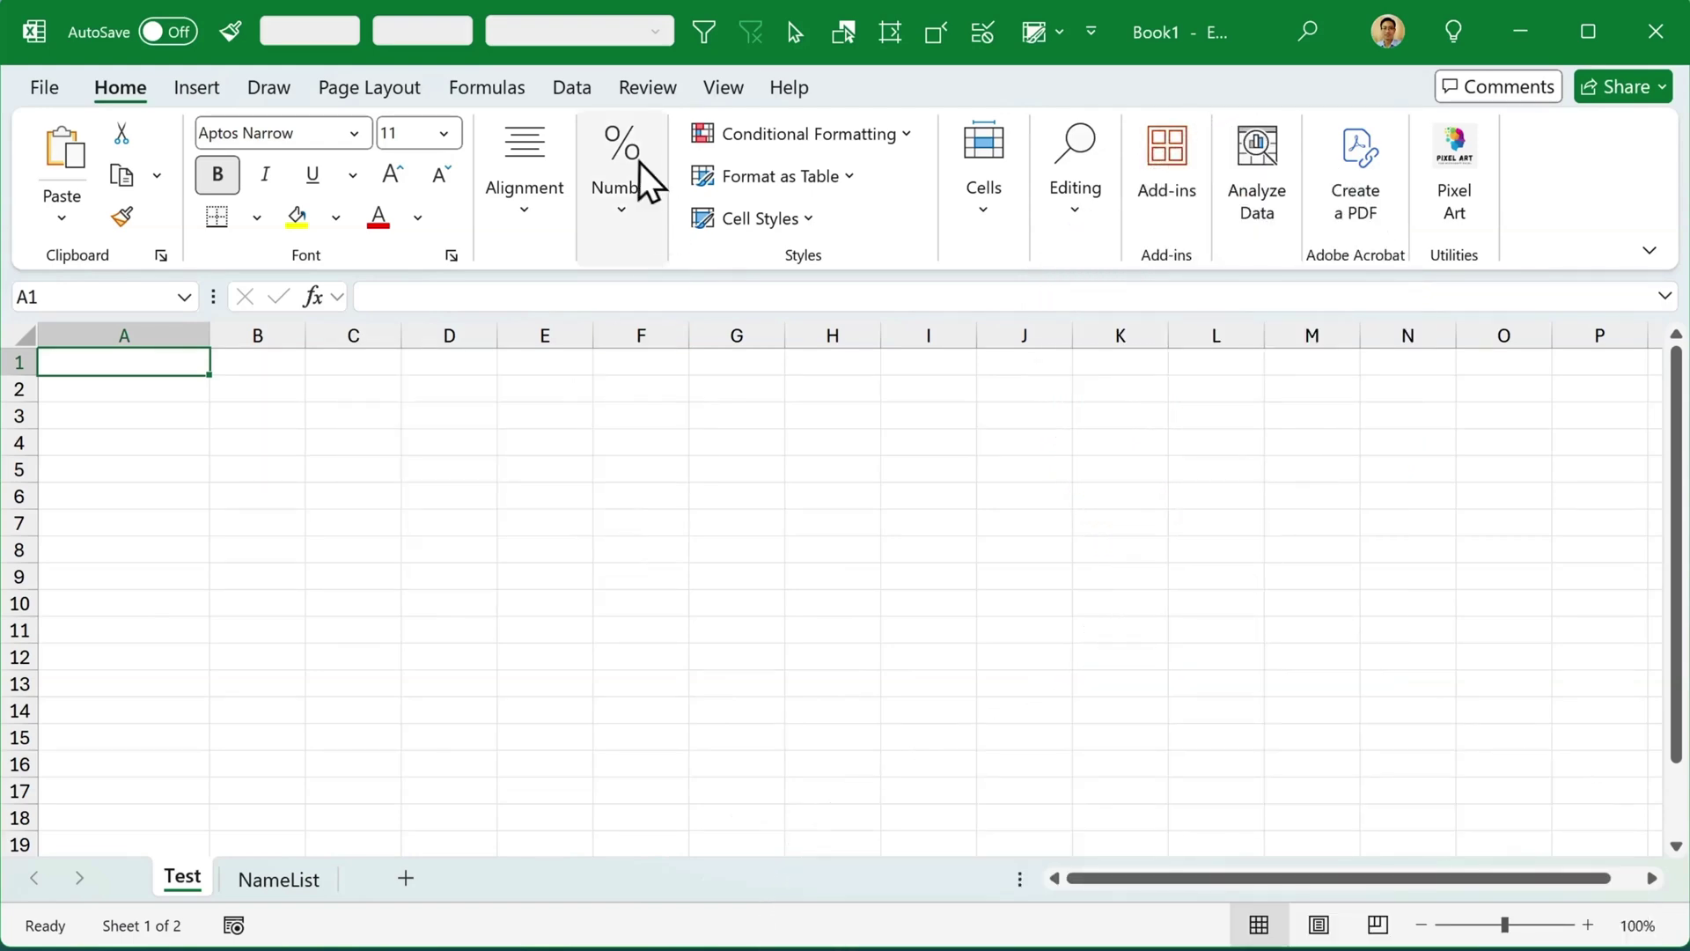
# Step: Turn on the Developer tab via the Main Tabs list in Customize the Ribbon
pyautogui.rightClick(558, 91)
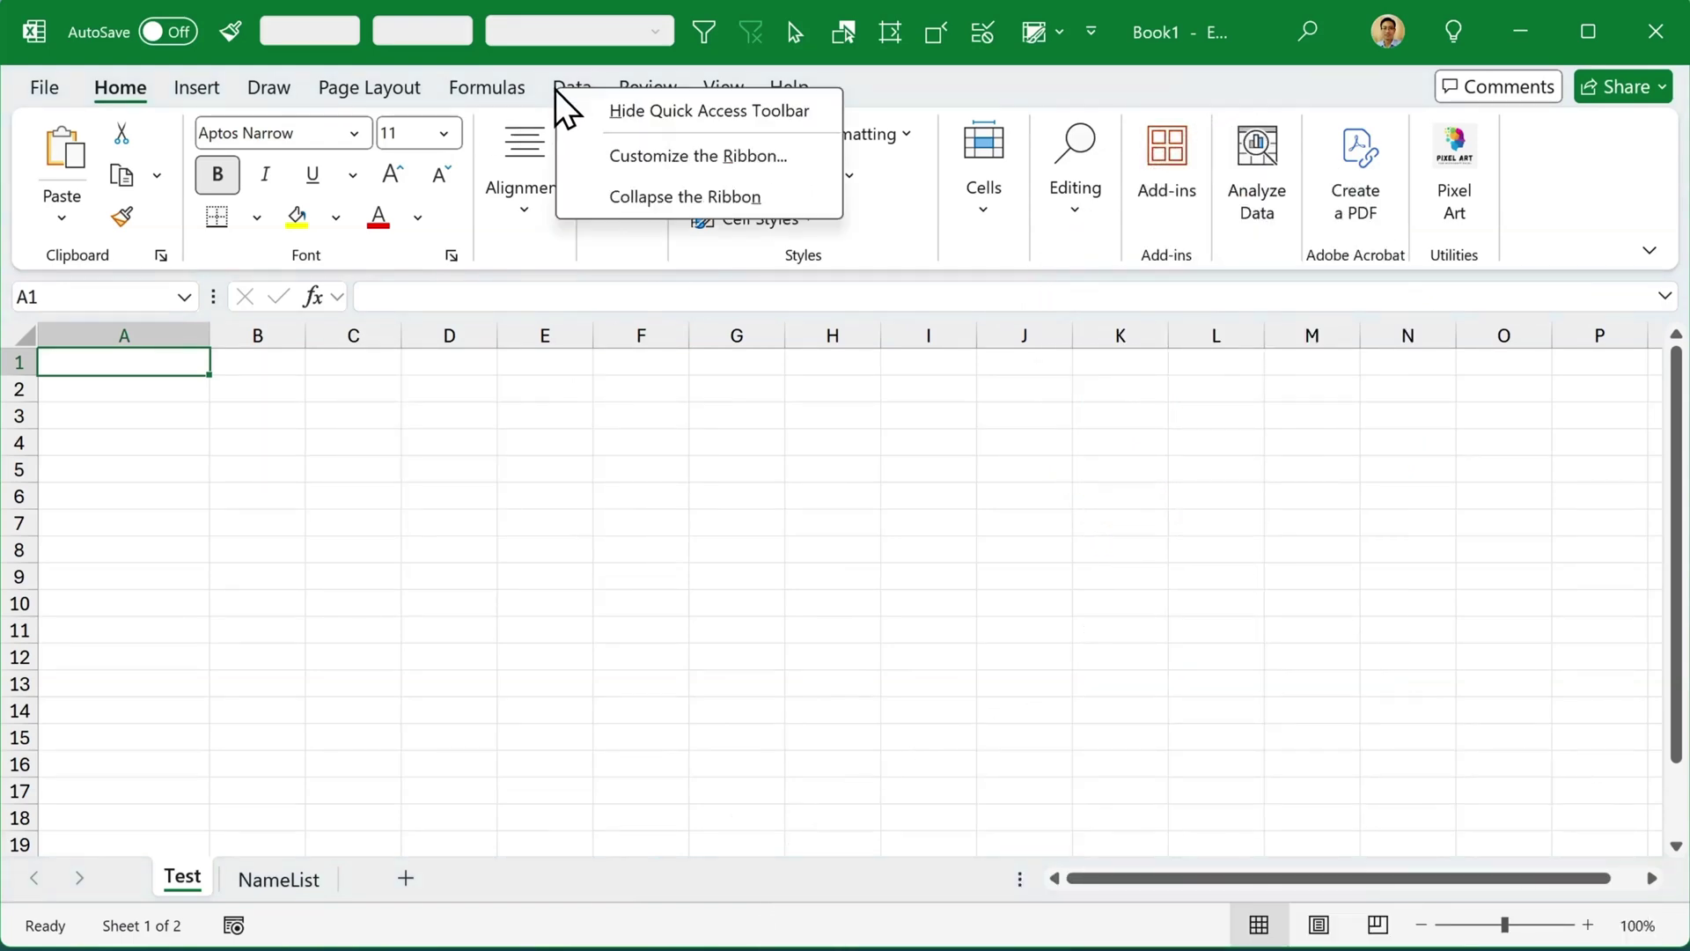
pyautogui.click(787, 166)
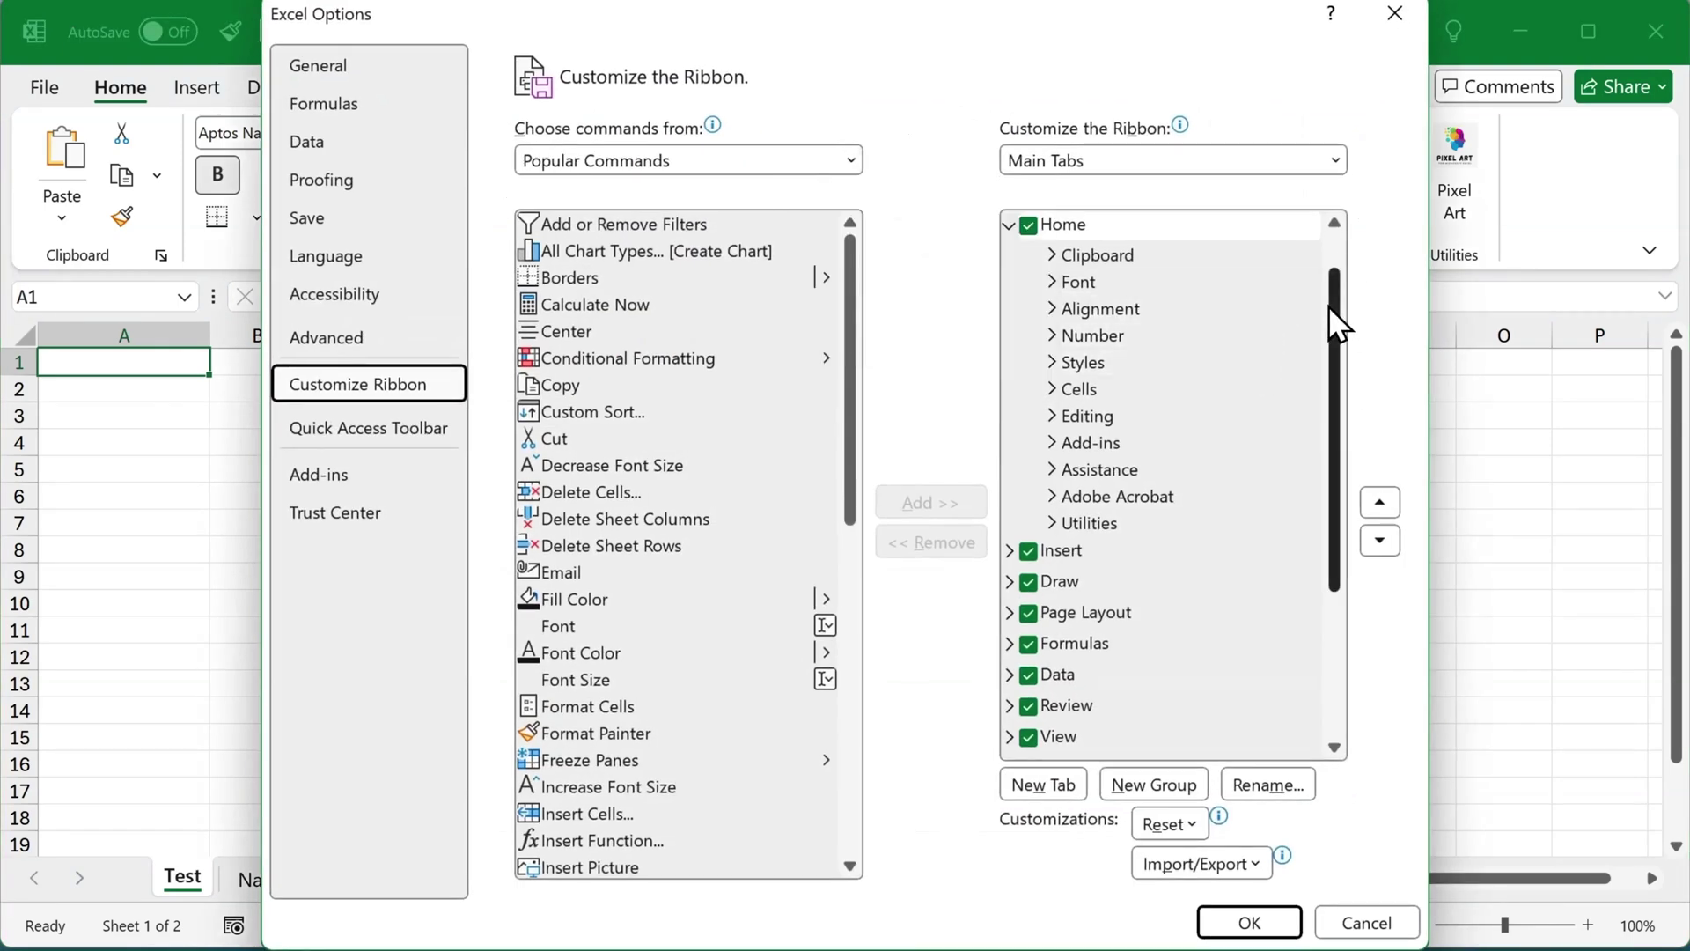
pyautogui.moveTo(1328, 304); pyautogui.dragTo(1326, 411)
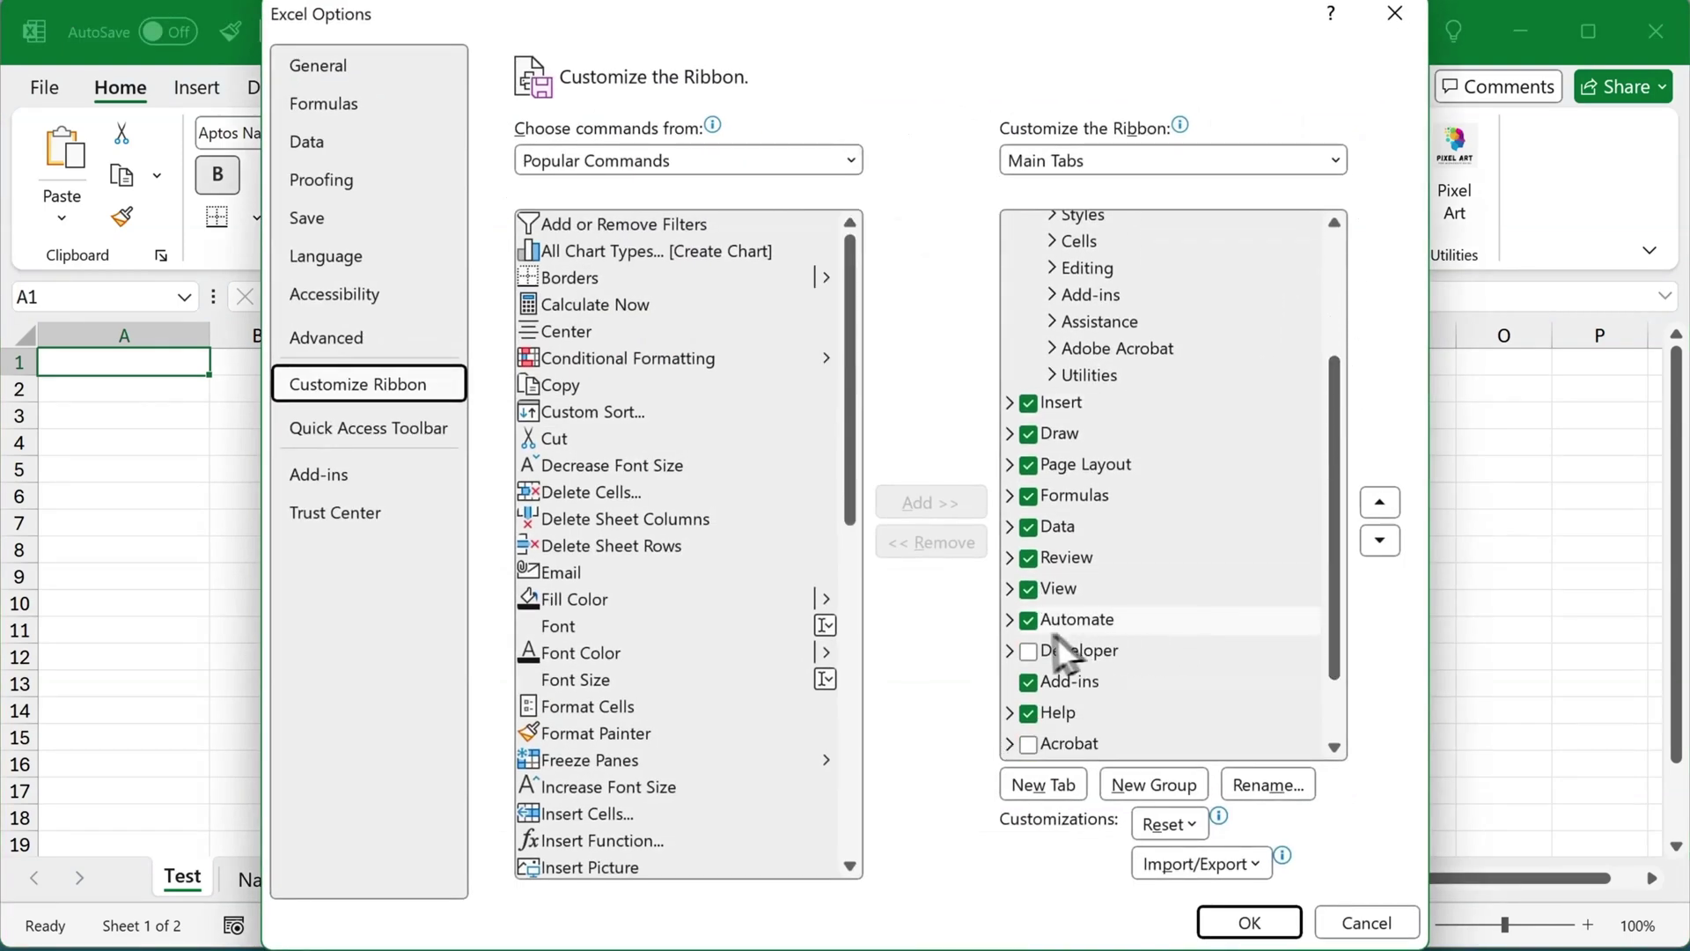
pyautogui.click(1029, 654)
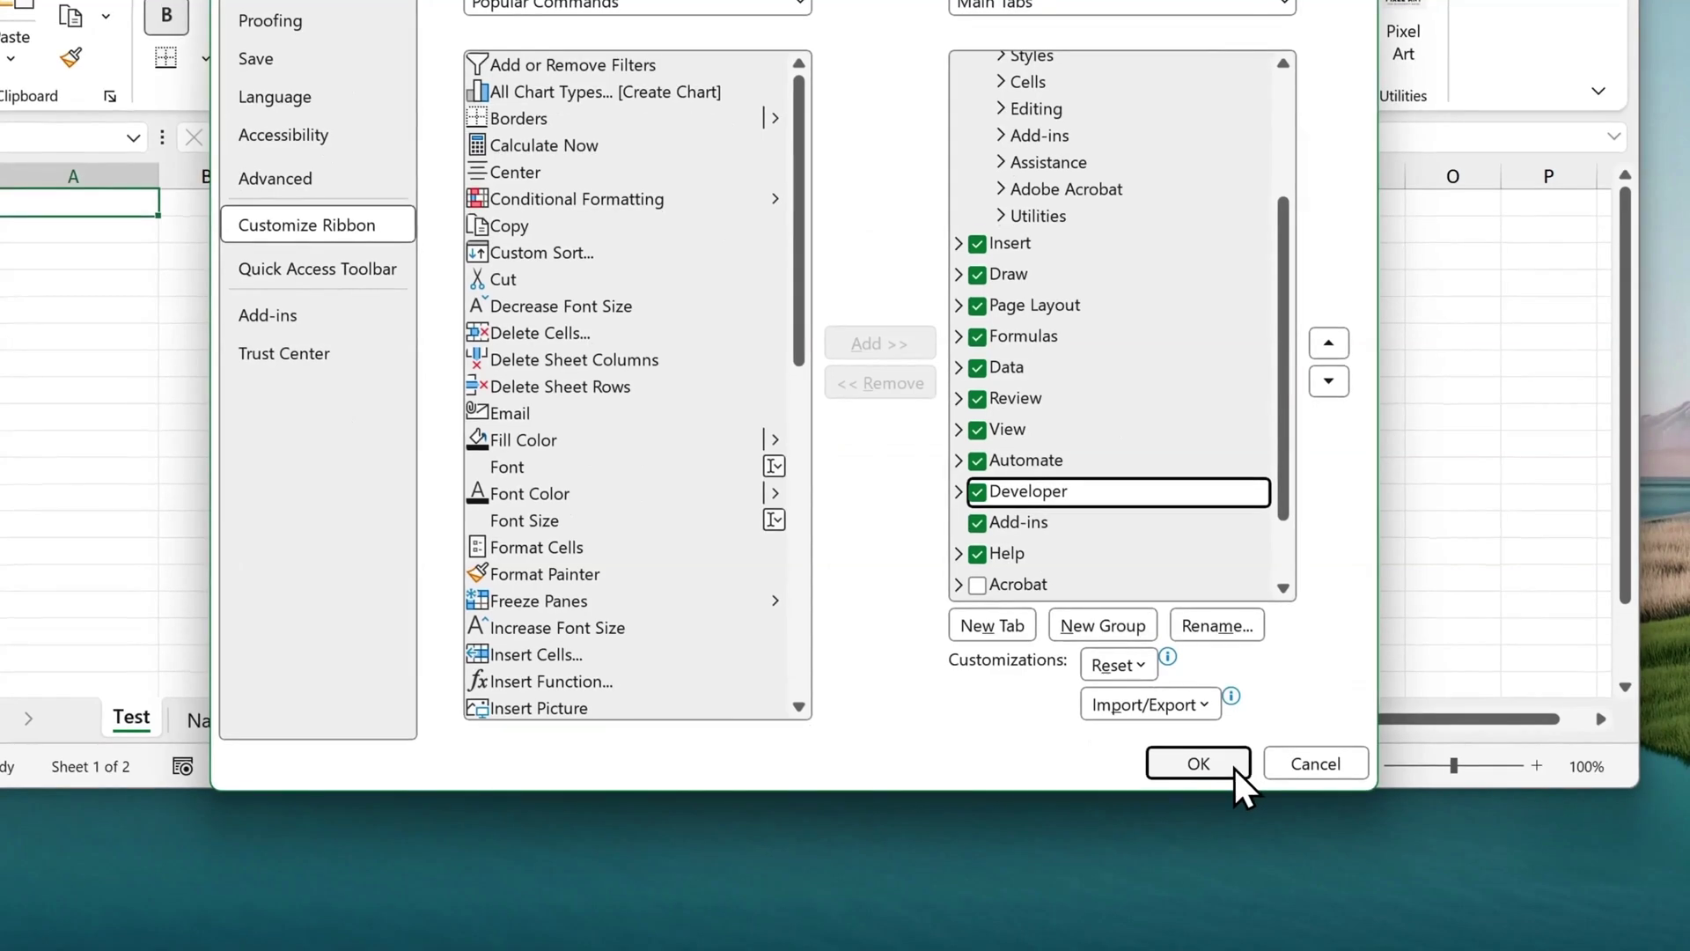
pyautogui.click(1274, 924)
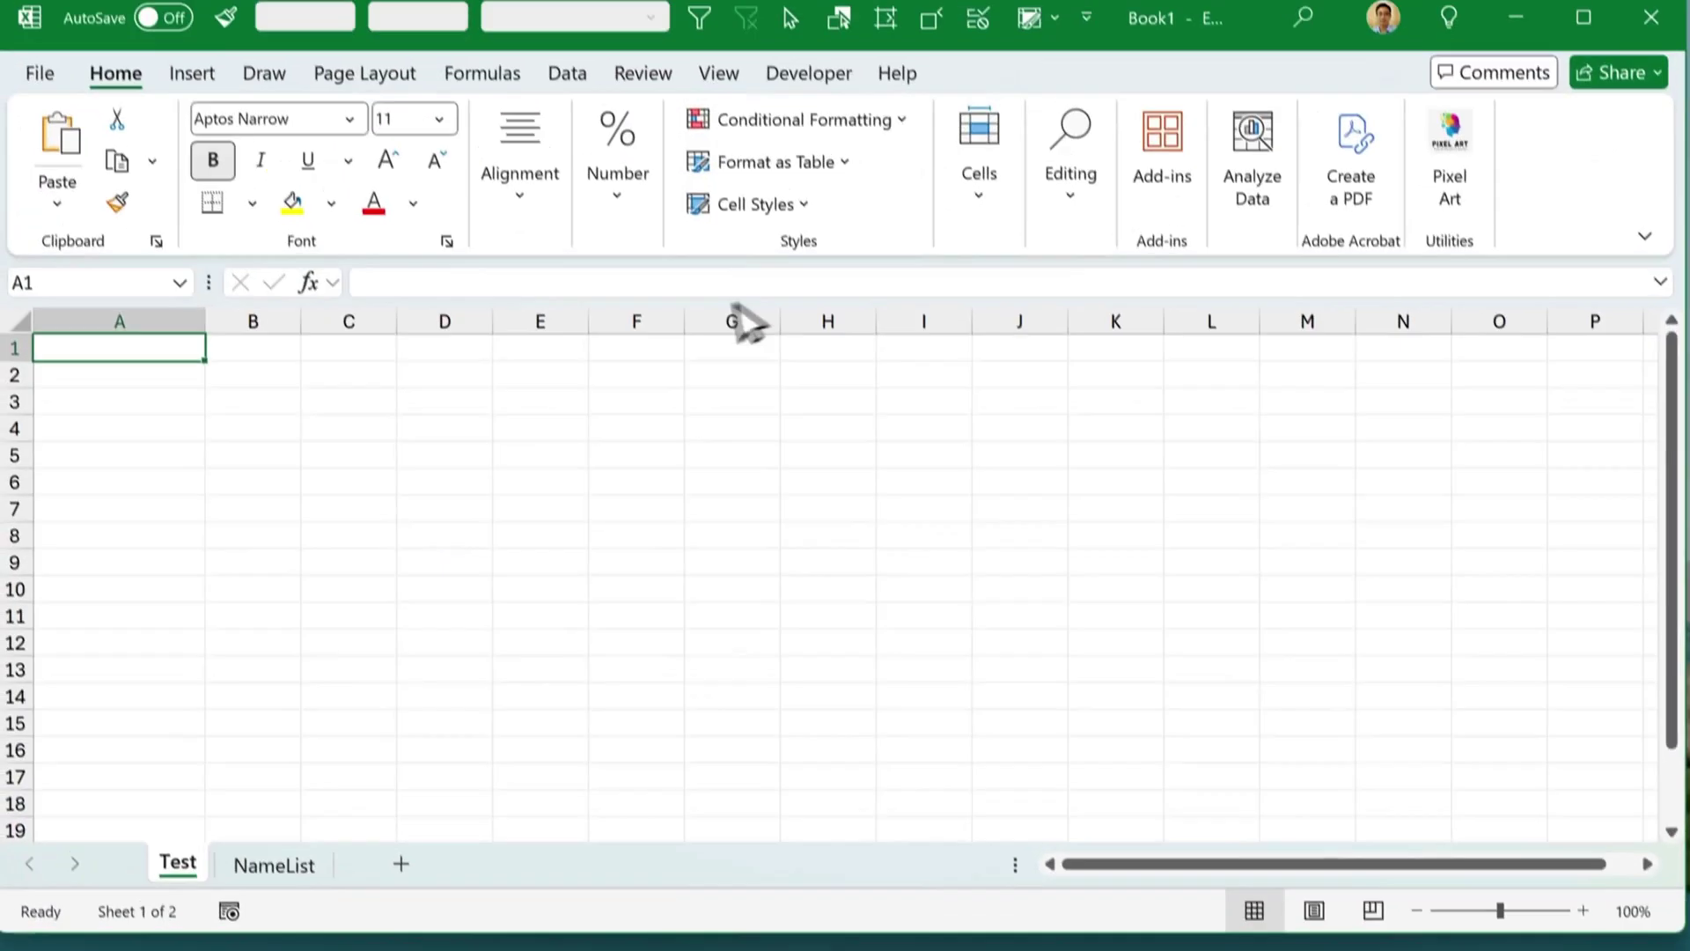
# Step: Try correcting A2 to John Smith, undo it, and enable Use Relative References
pyautogui.click(817, 98)
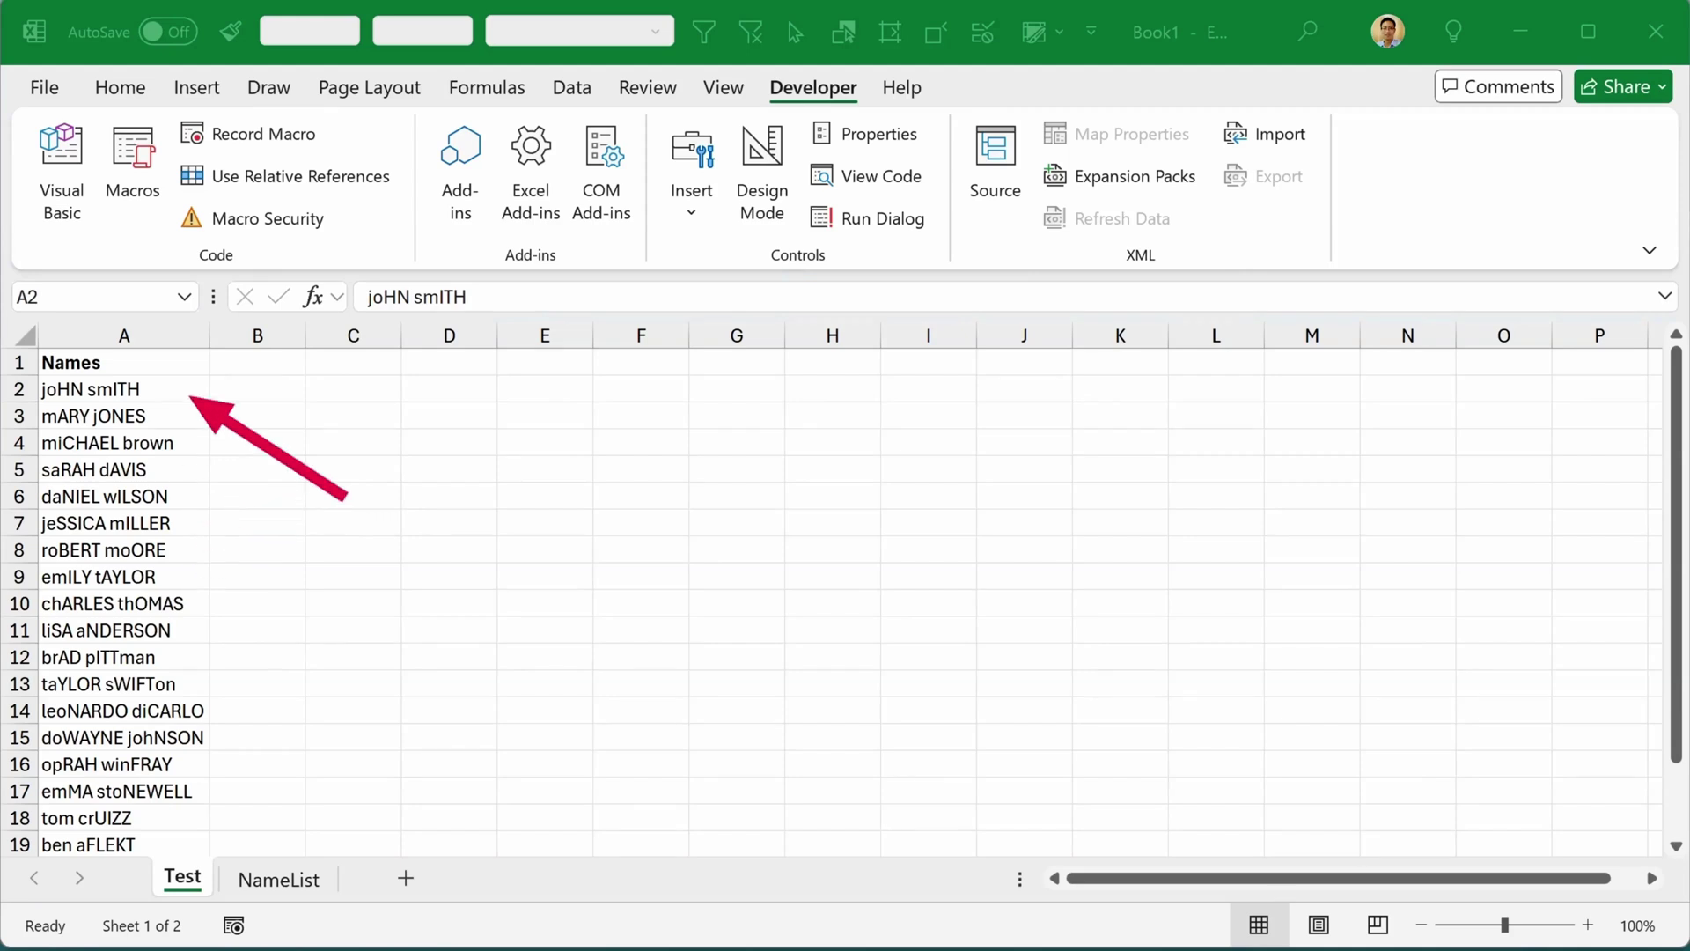
pyautogui.click(161, 399)
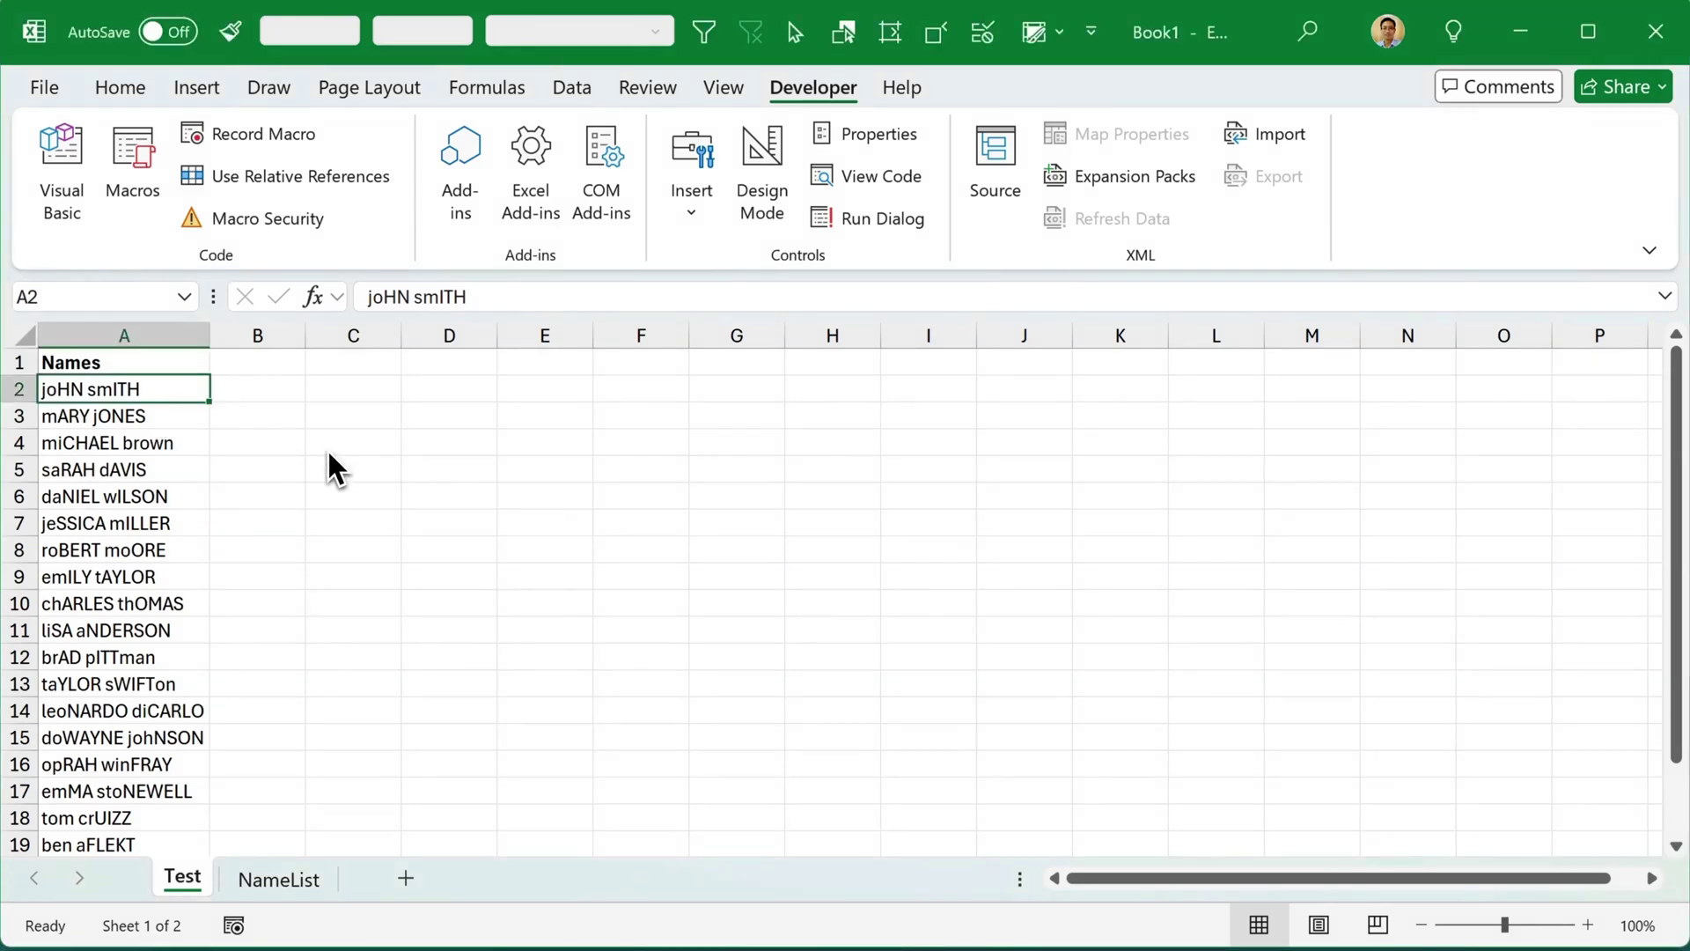
pyautogui.write('John Smith')
pyautogui.hotkey('ctrl', 'Return')
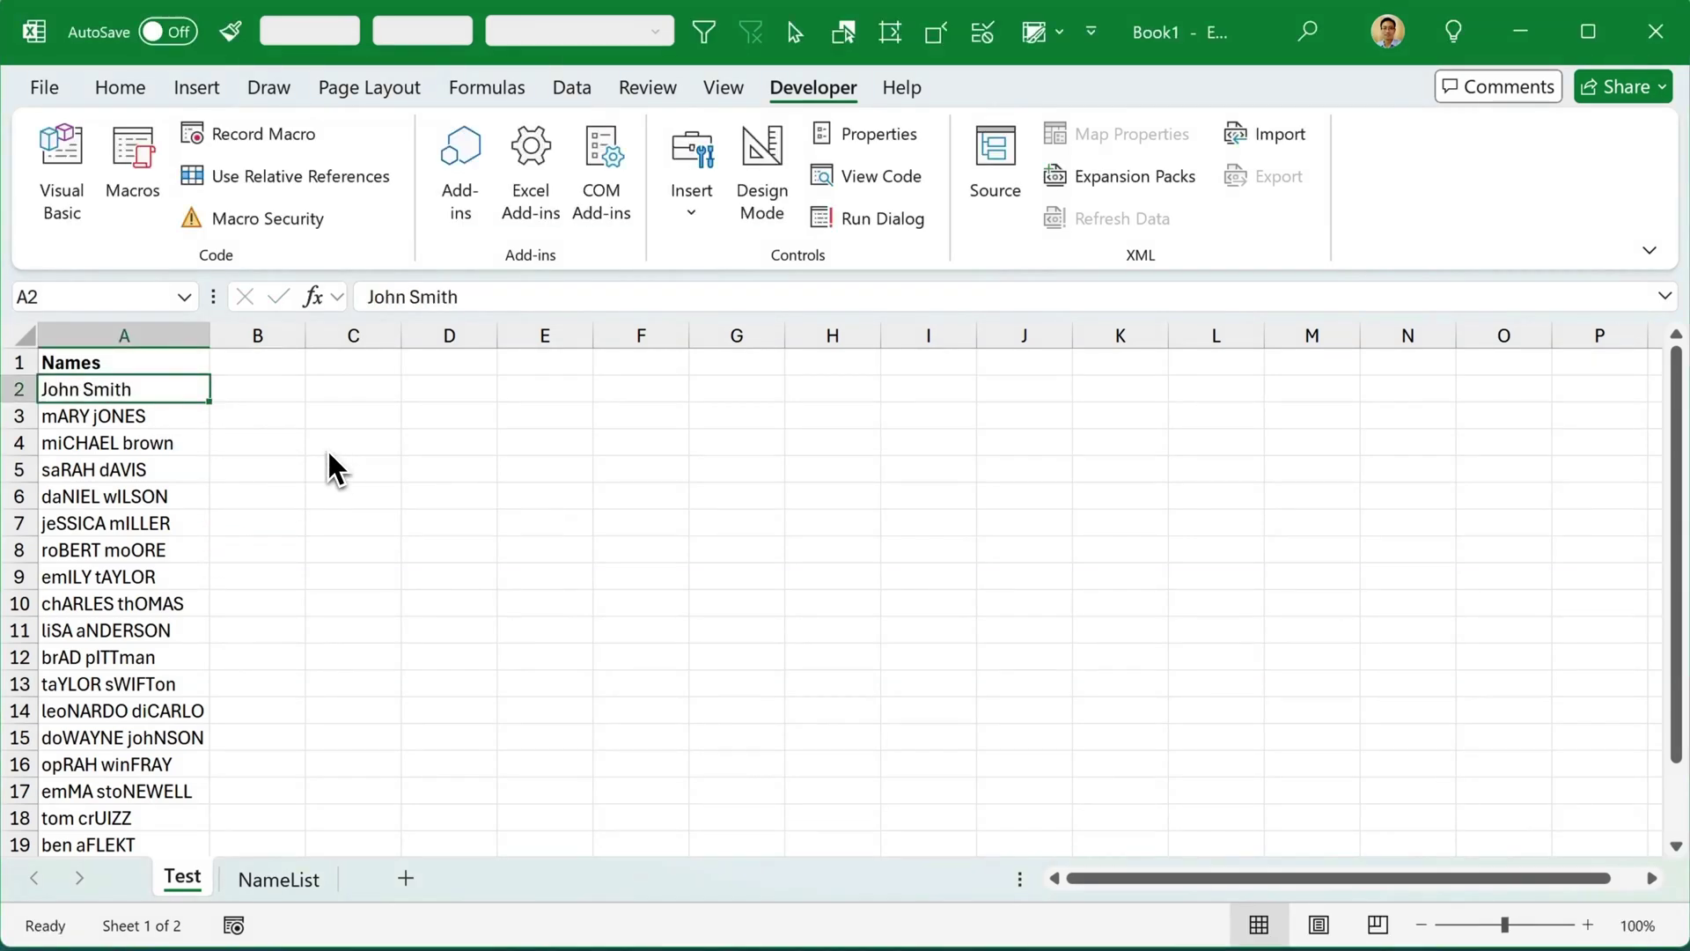
pyautogui.hotkey('ctrl', 'z')
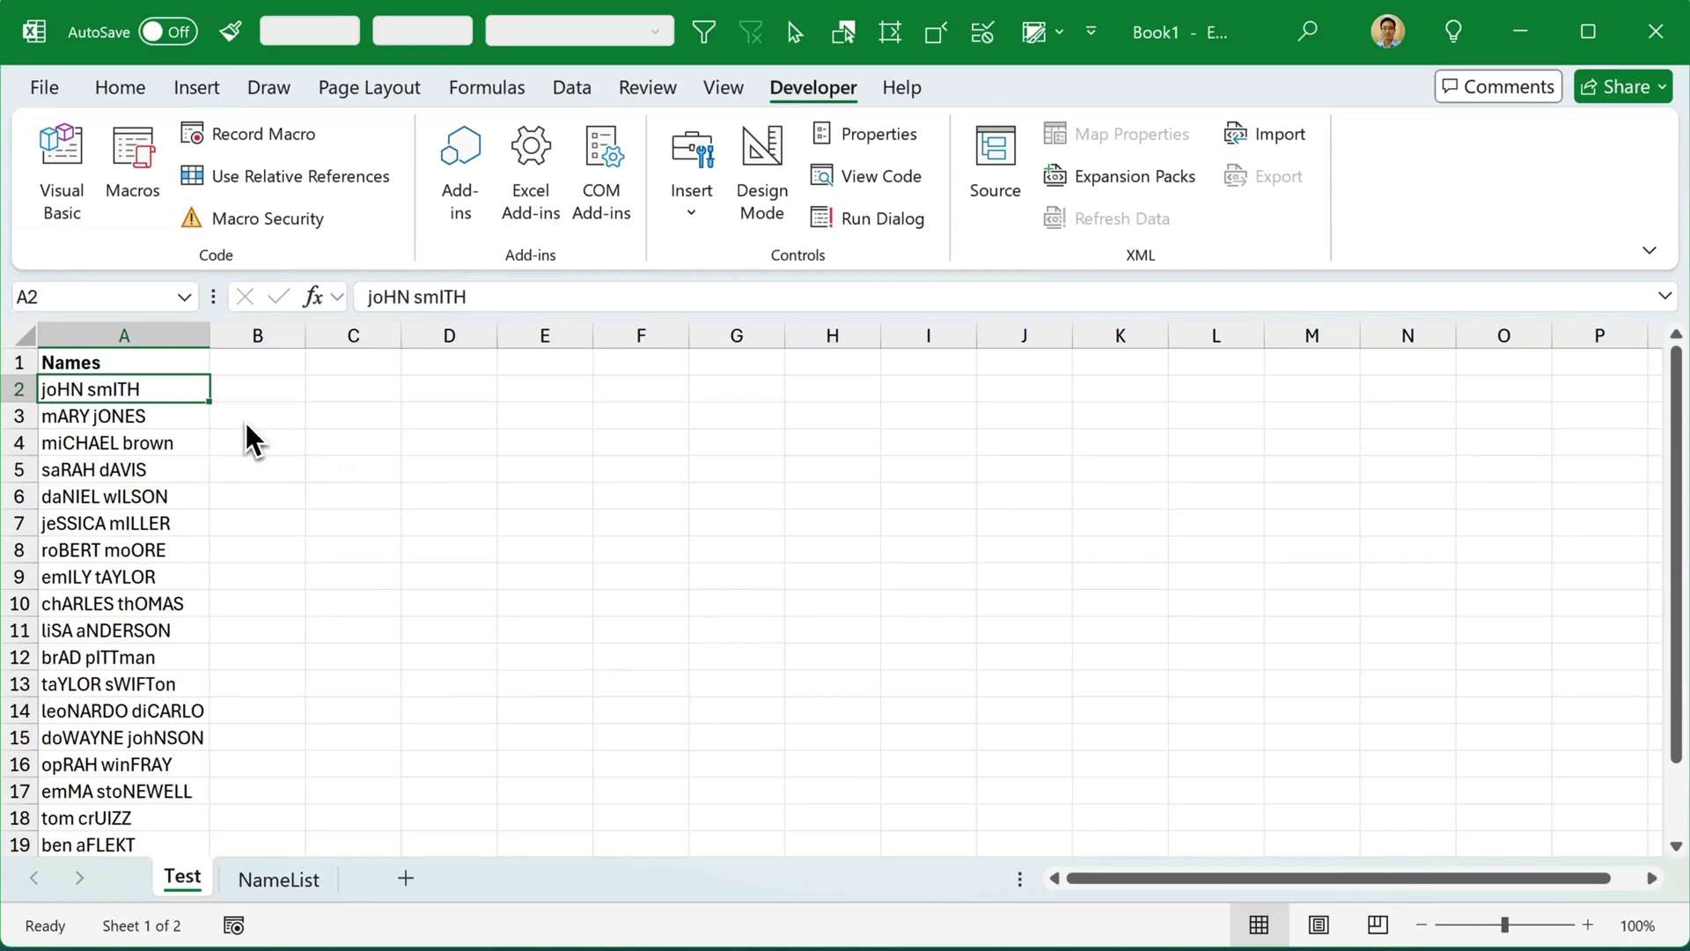
pyautogui.click(272, 185)
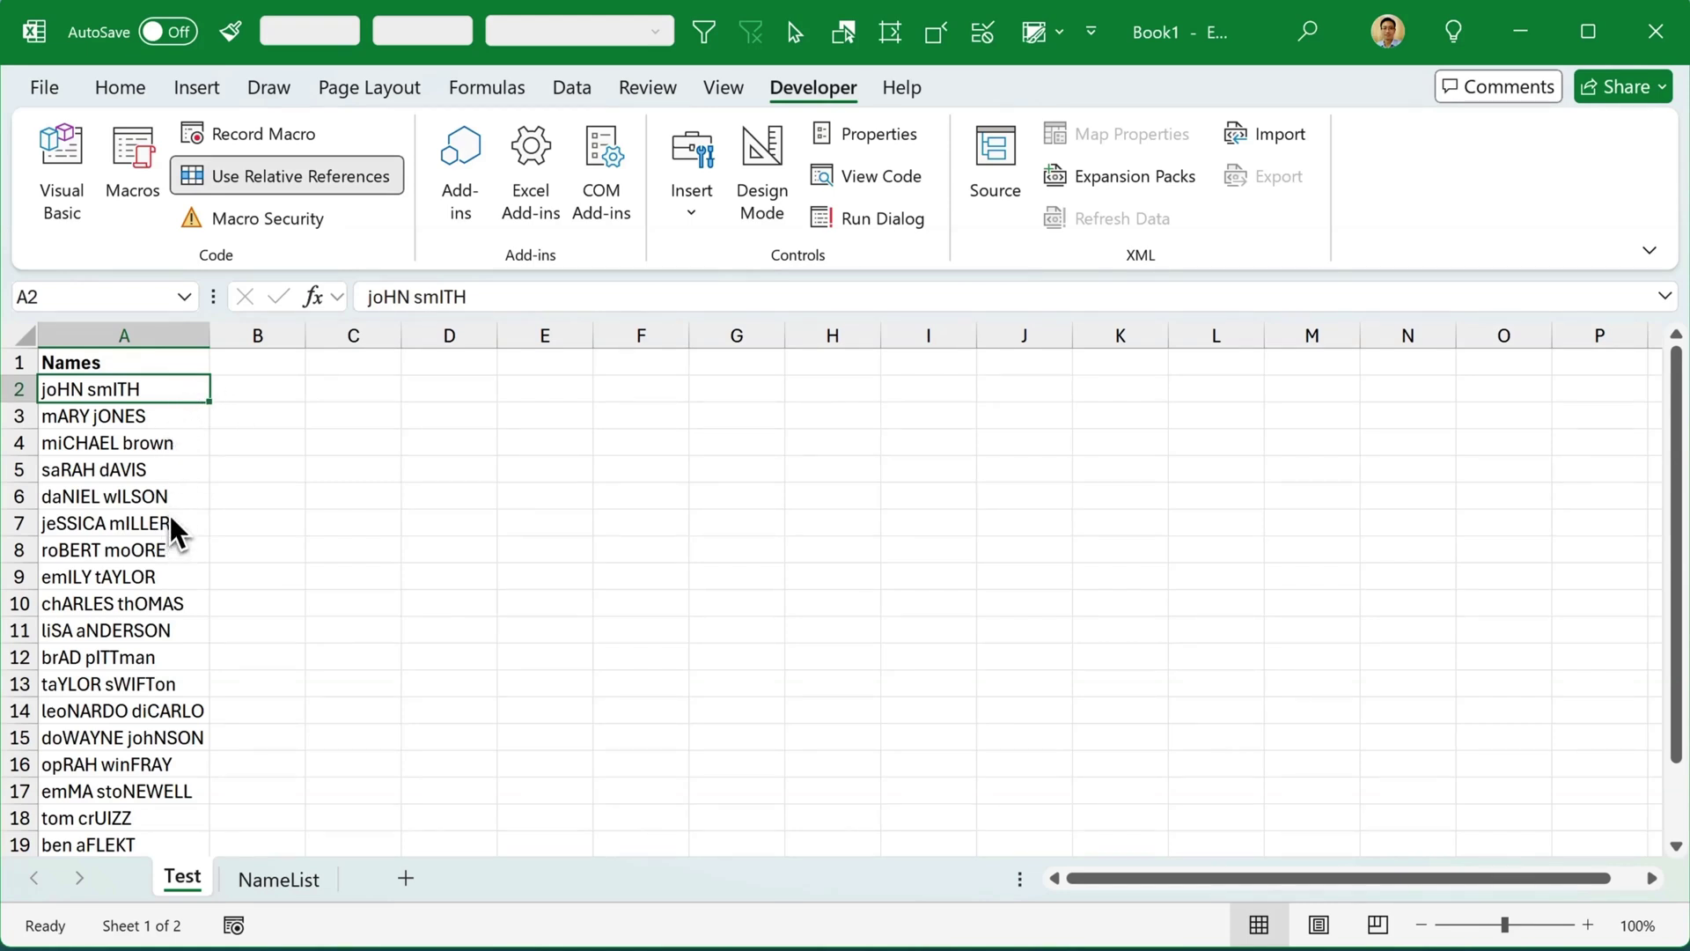
# Step: Record macro ConvertToProperCase with shortcut Ctrl+Shift+P and a proper-case description
pyautogui.click(269, 139)
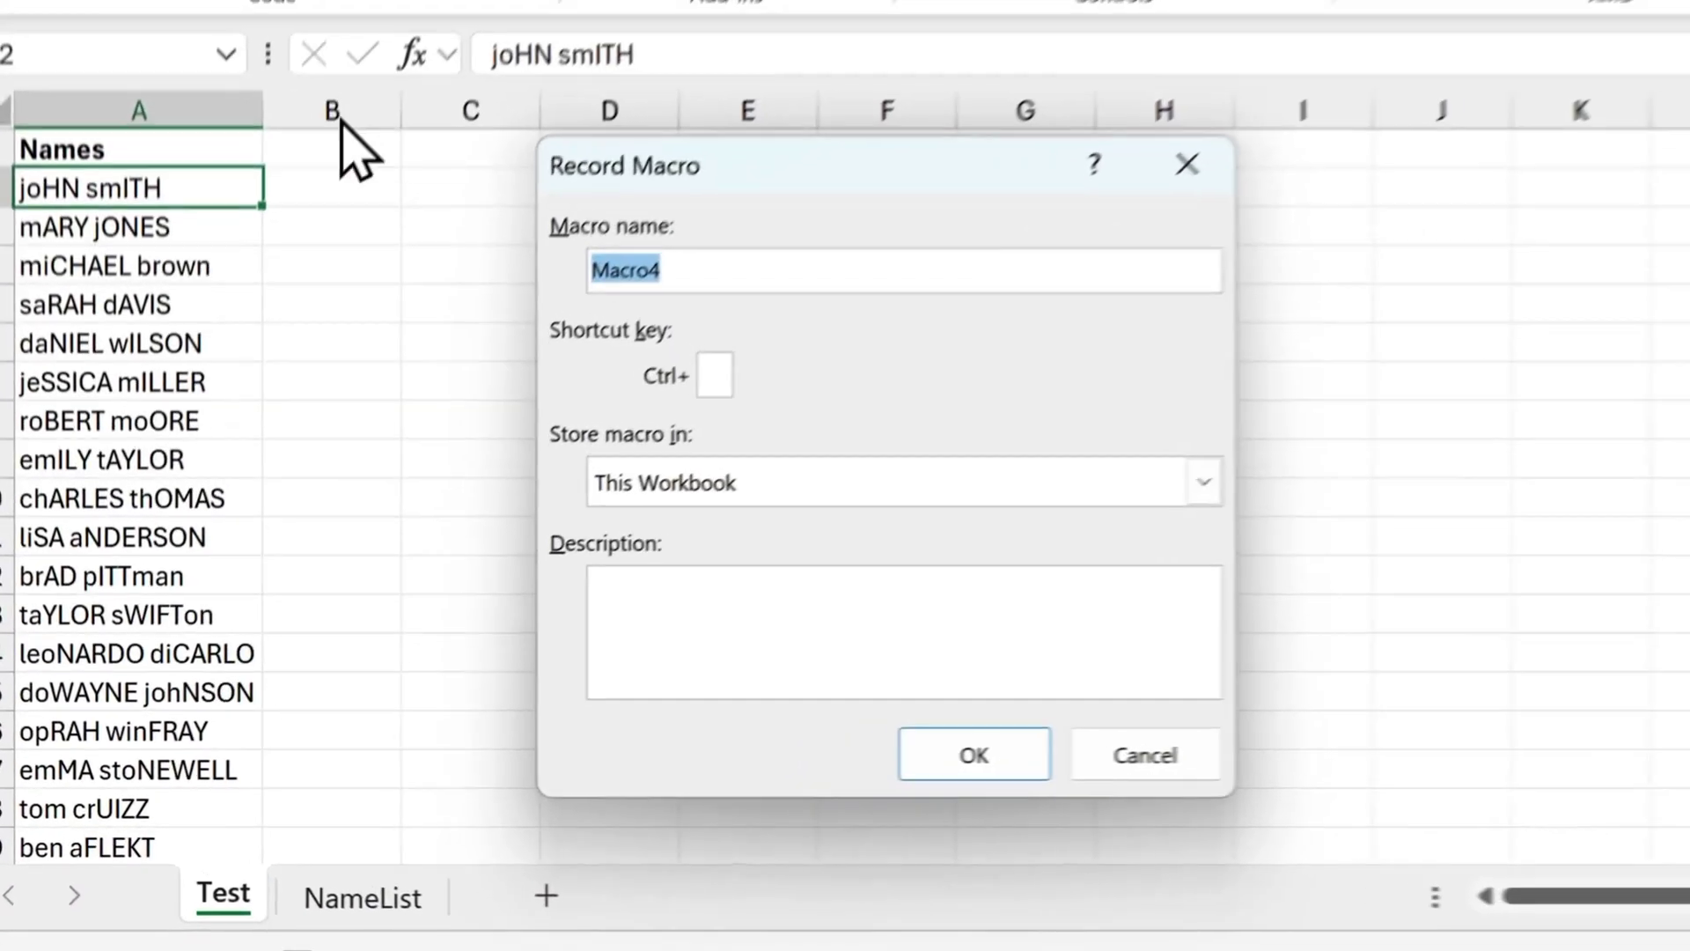
pyautogui.write('ConvertToProperCase')
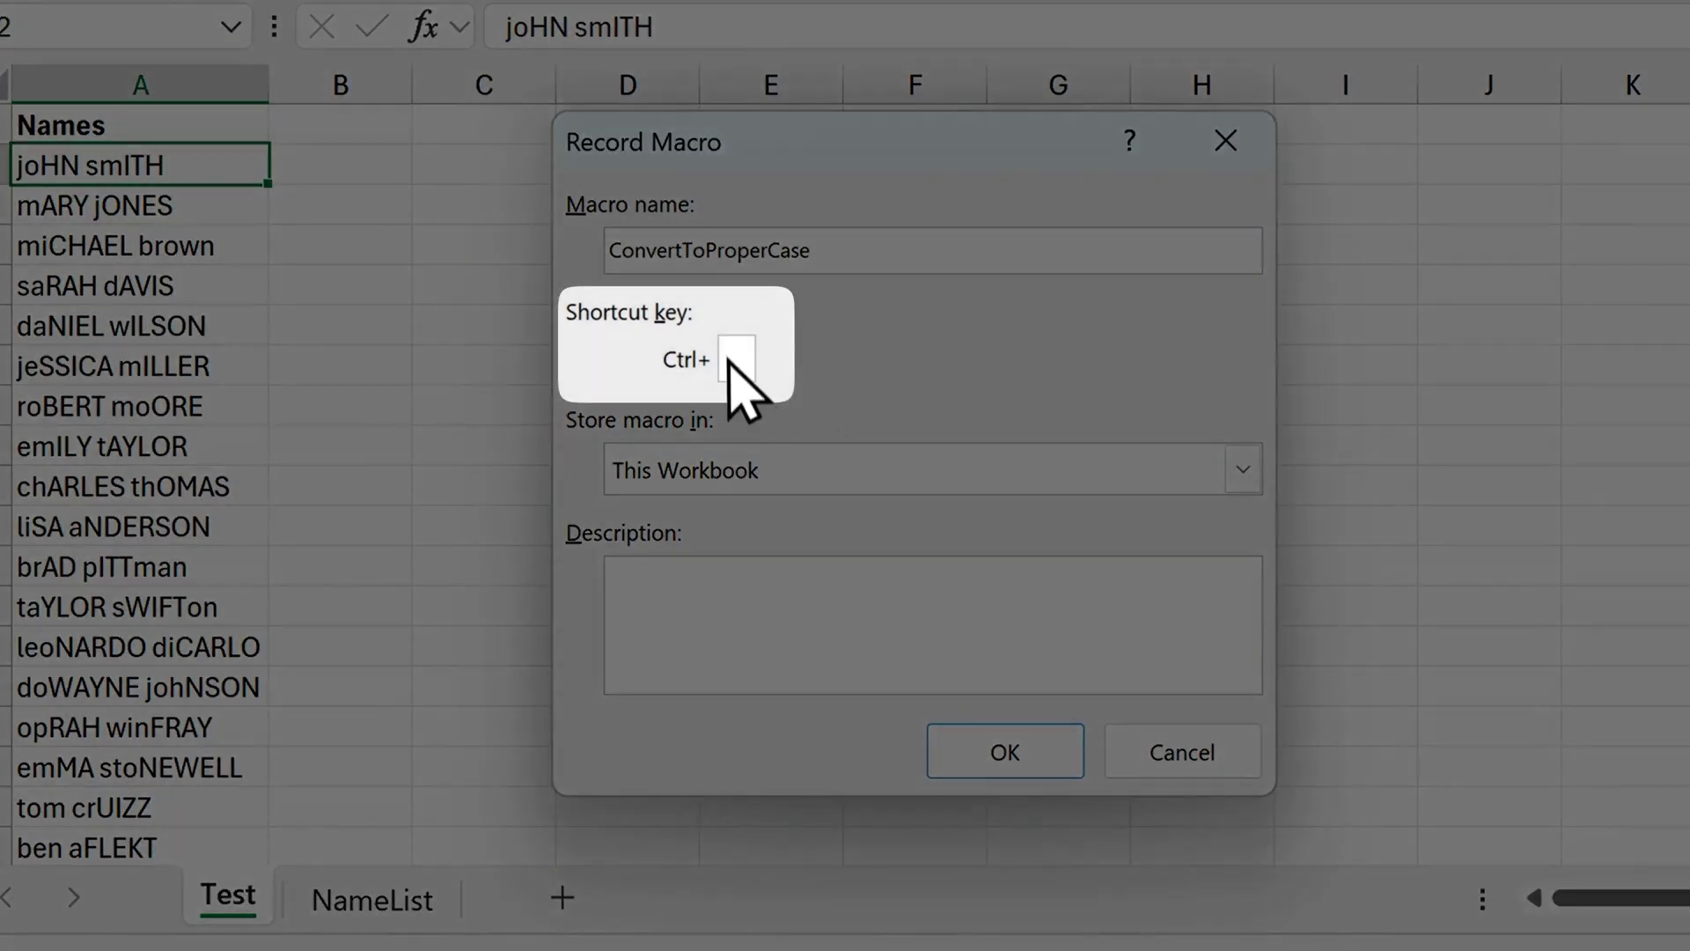
pyautogui.click(727, 354)
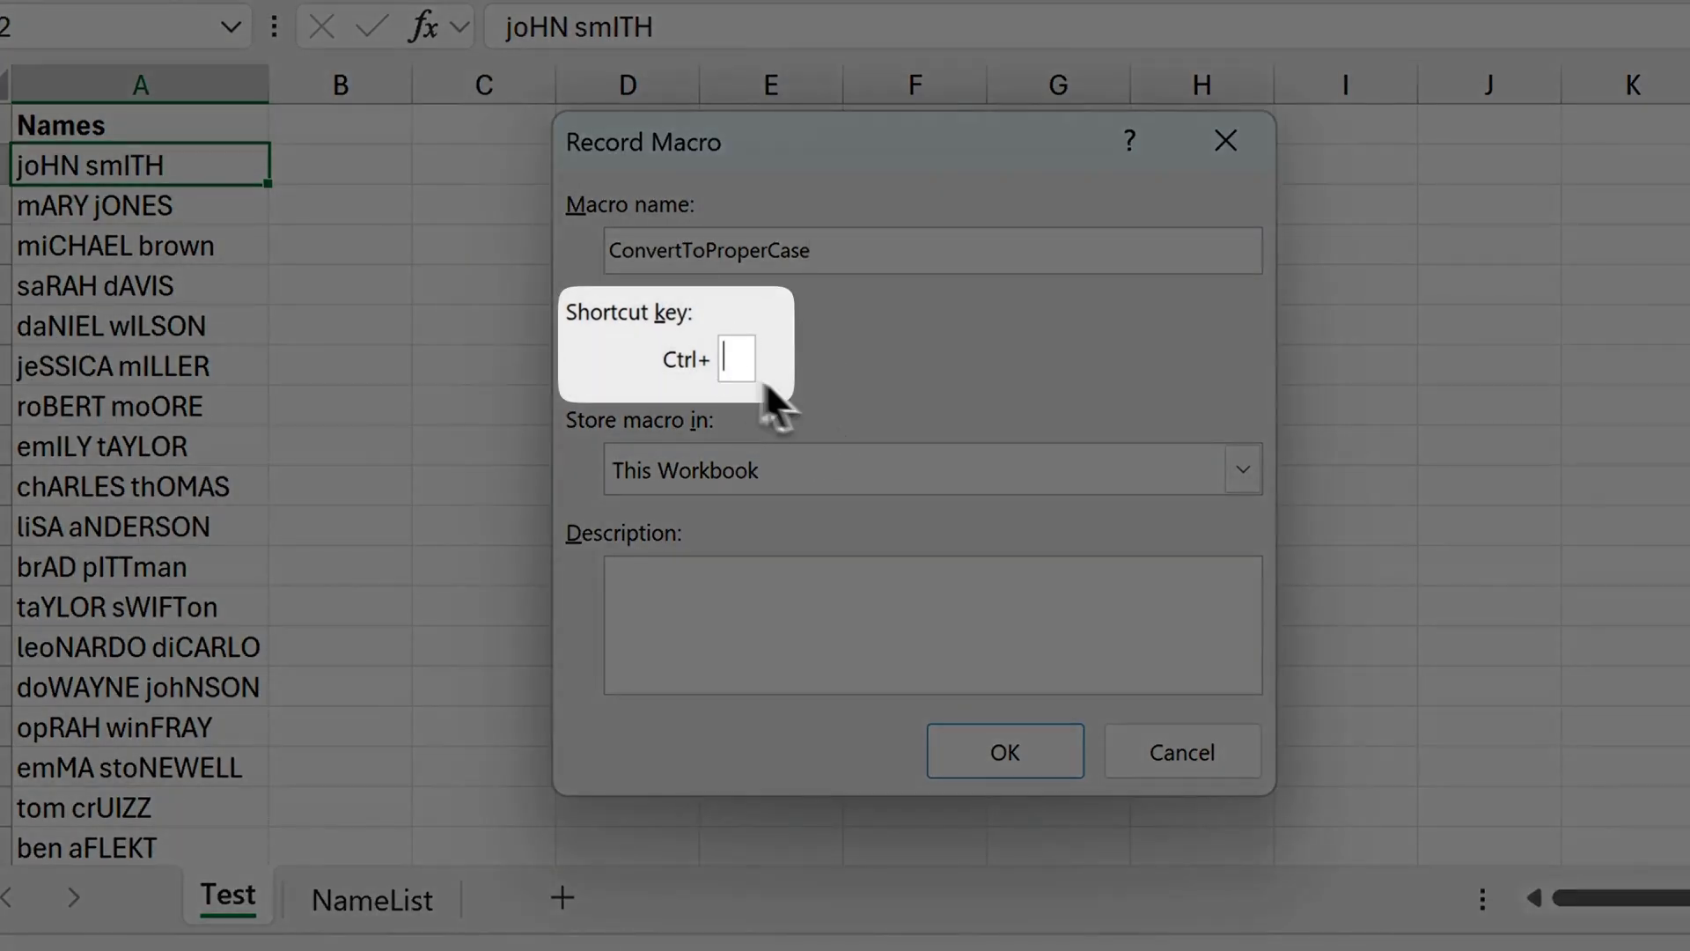
pyautogui.write('P')
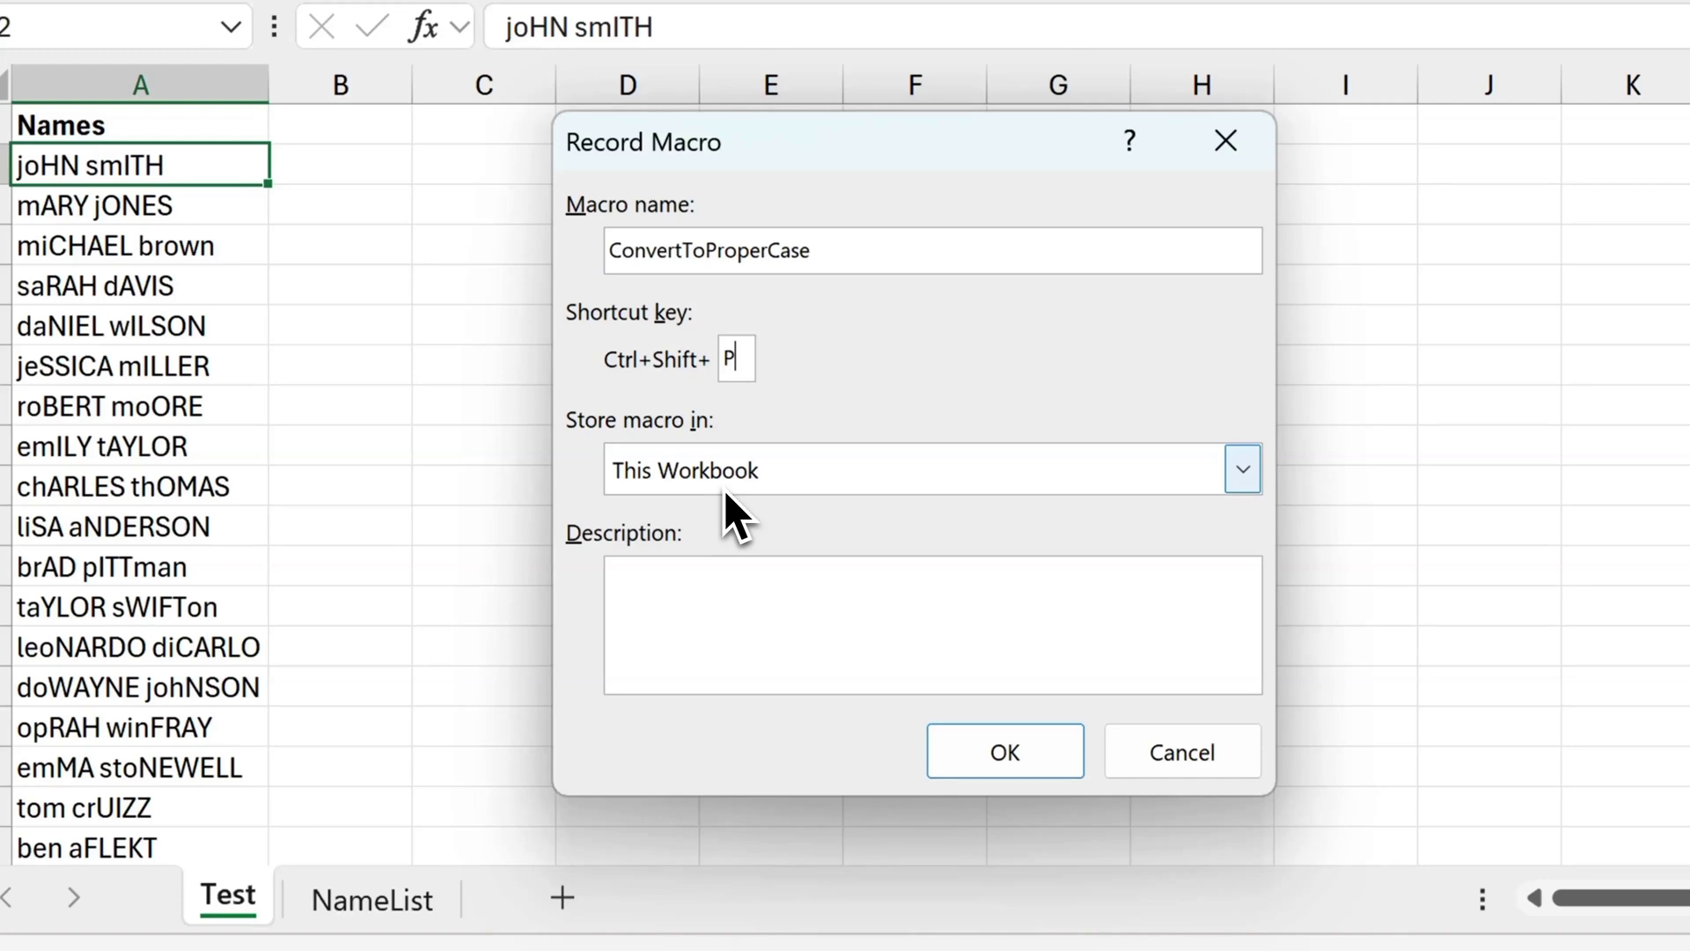
pyautogui.click(757, 596)
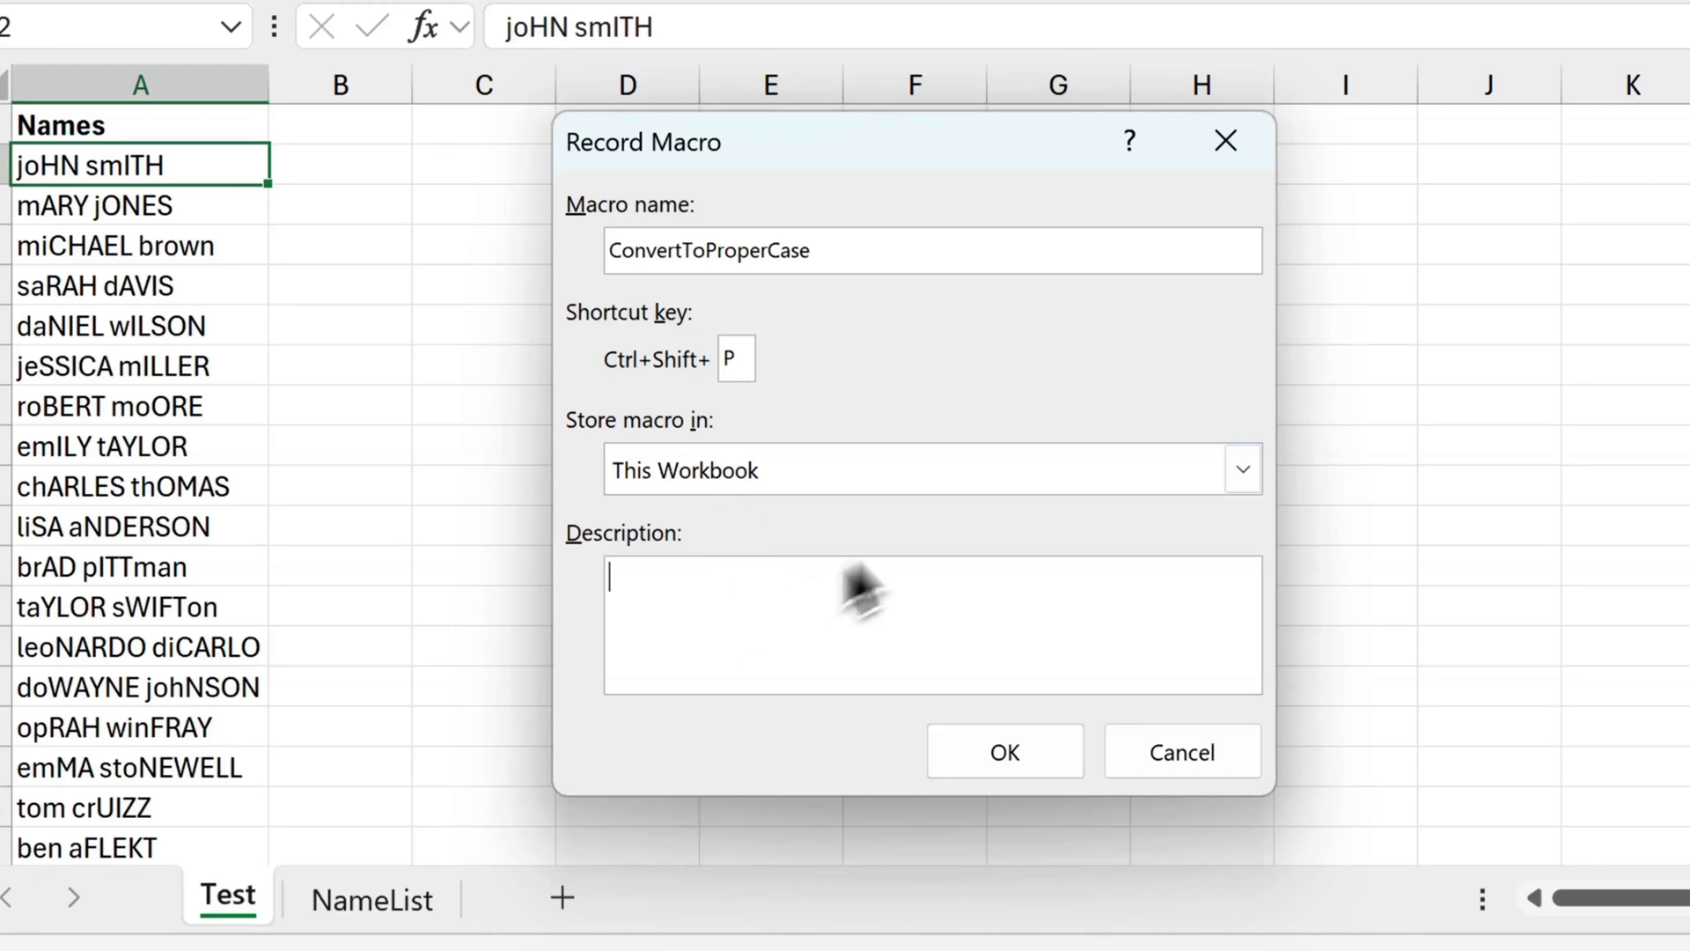
pyautogui.write('Convert text to proper case')
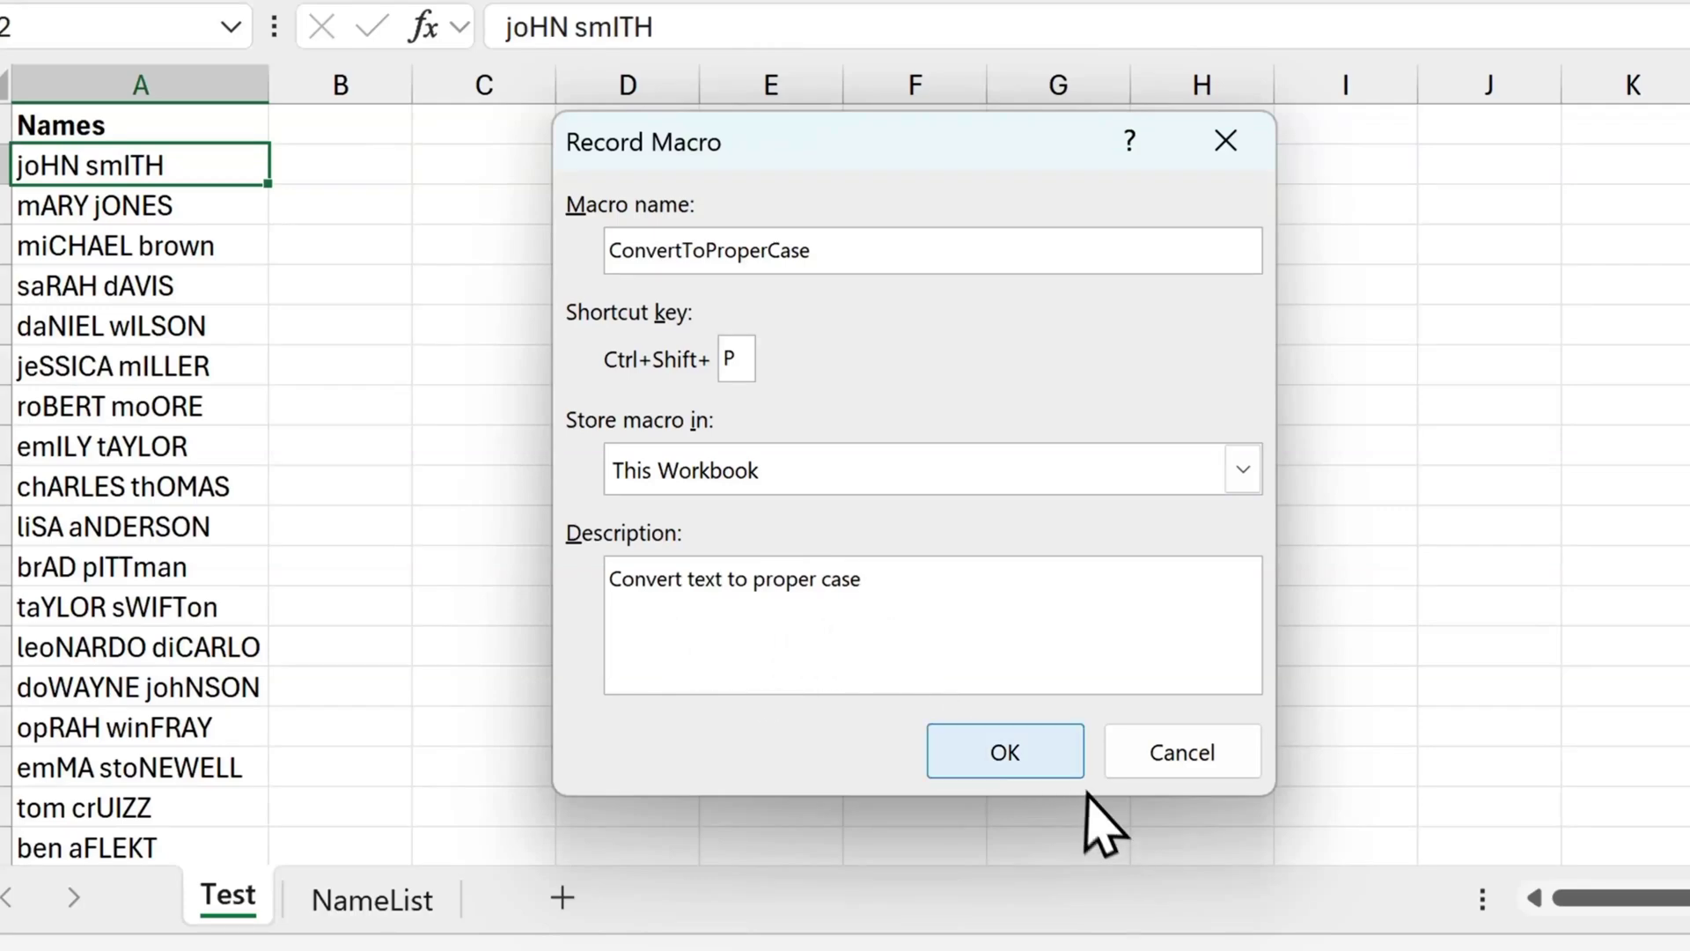
pyautogui.click(1052, 764)
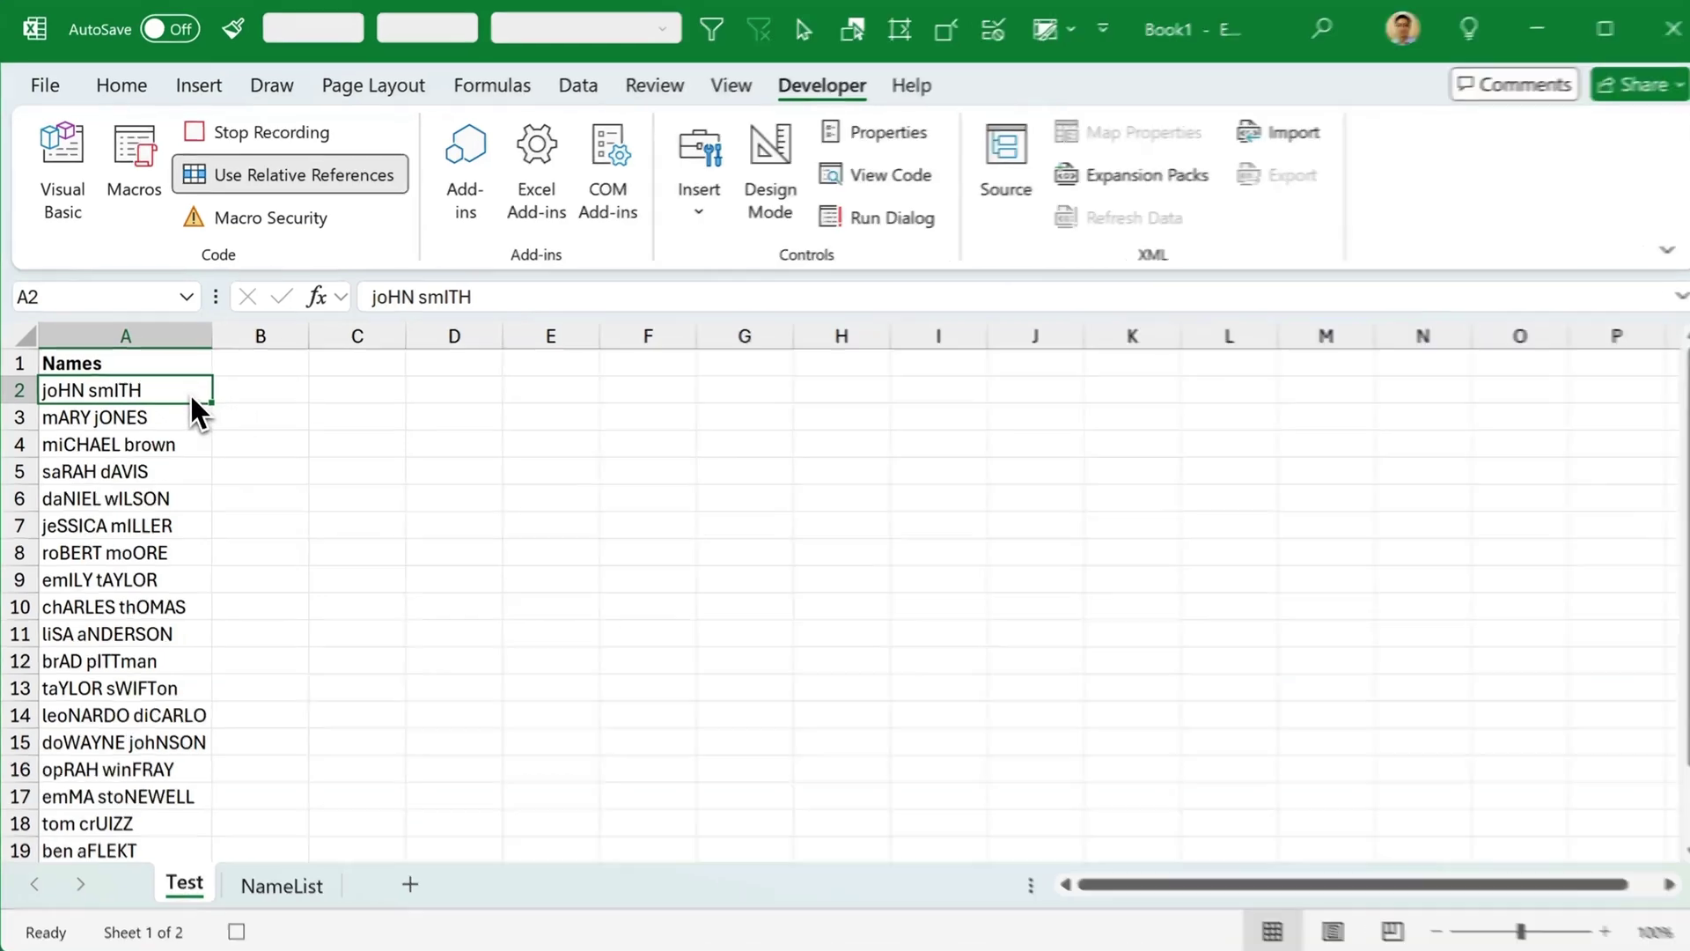
# Step: Enter a PROPER formula referencing A2 in cell B2
pyautogui.press('Right')
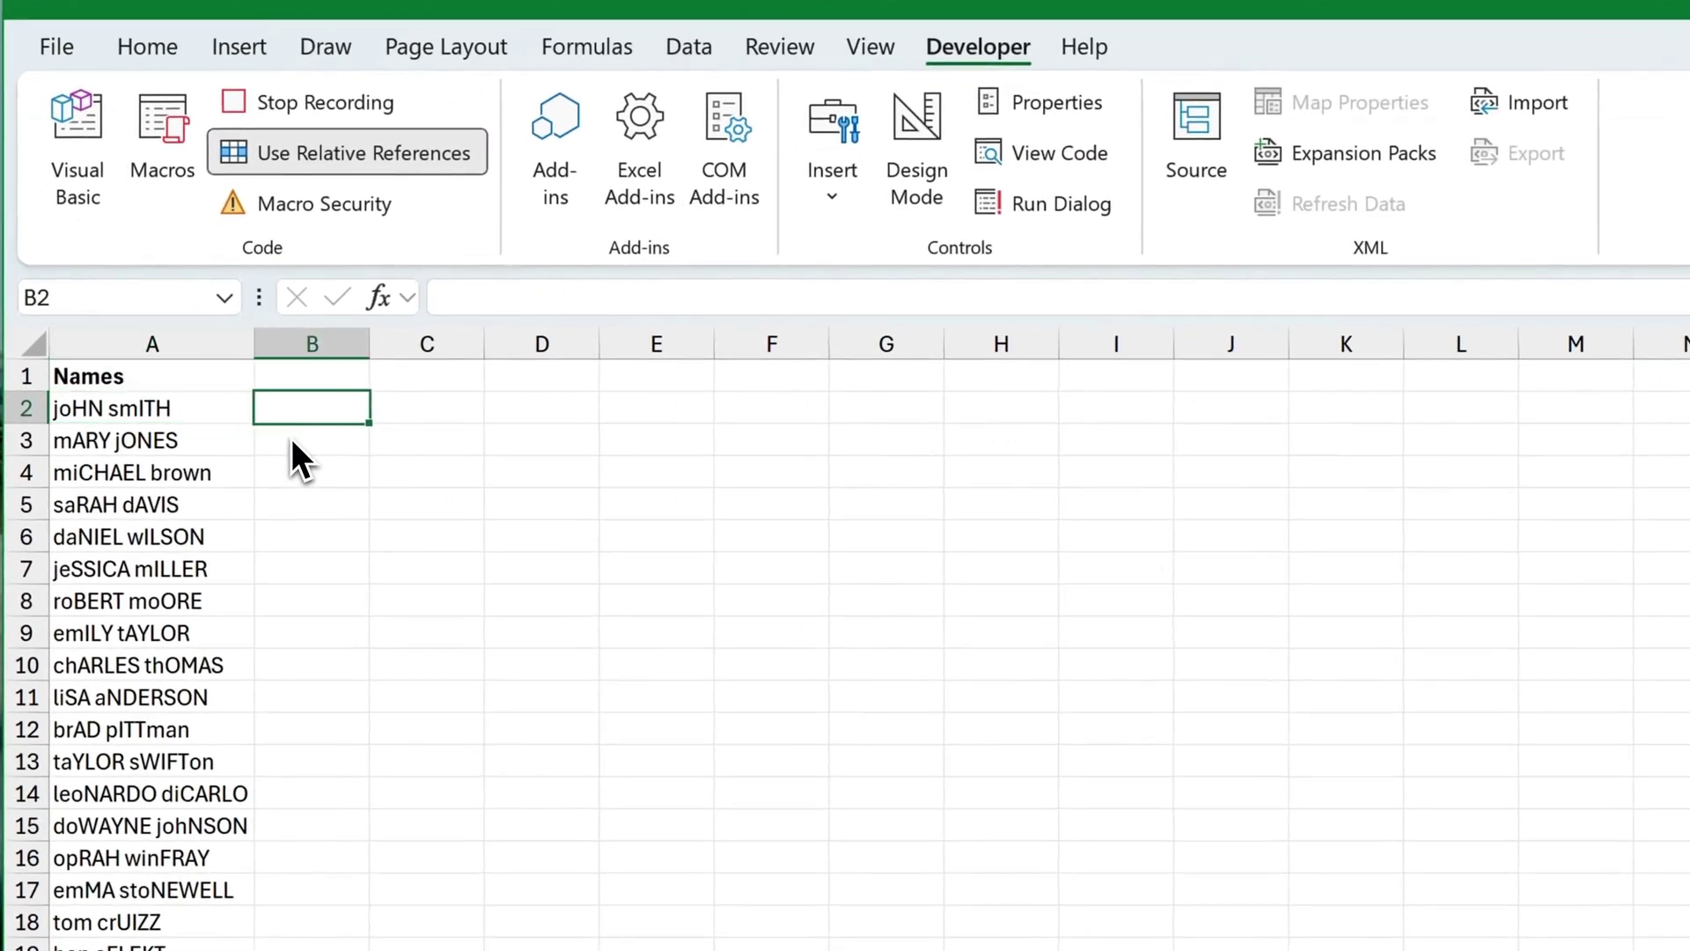
pyautogui.write('=')
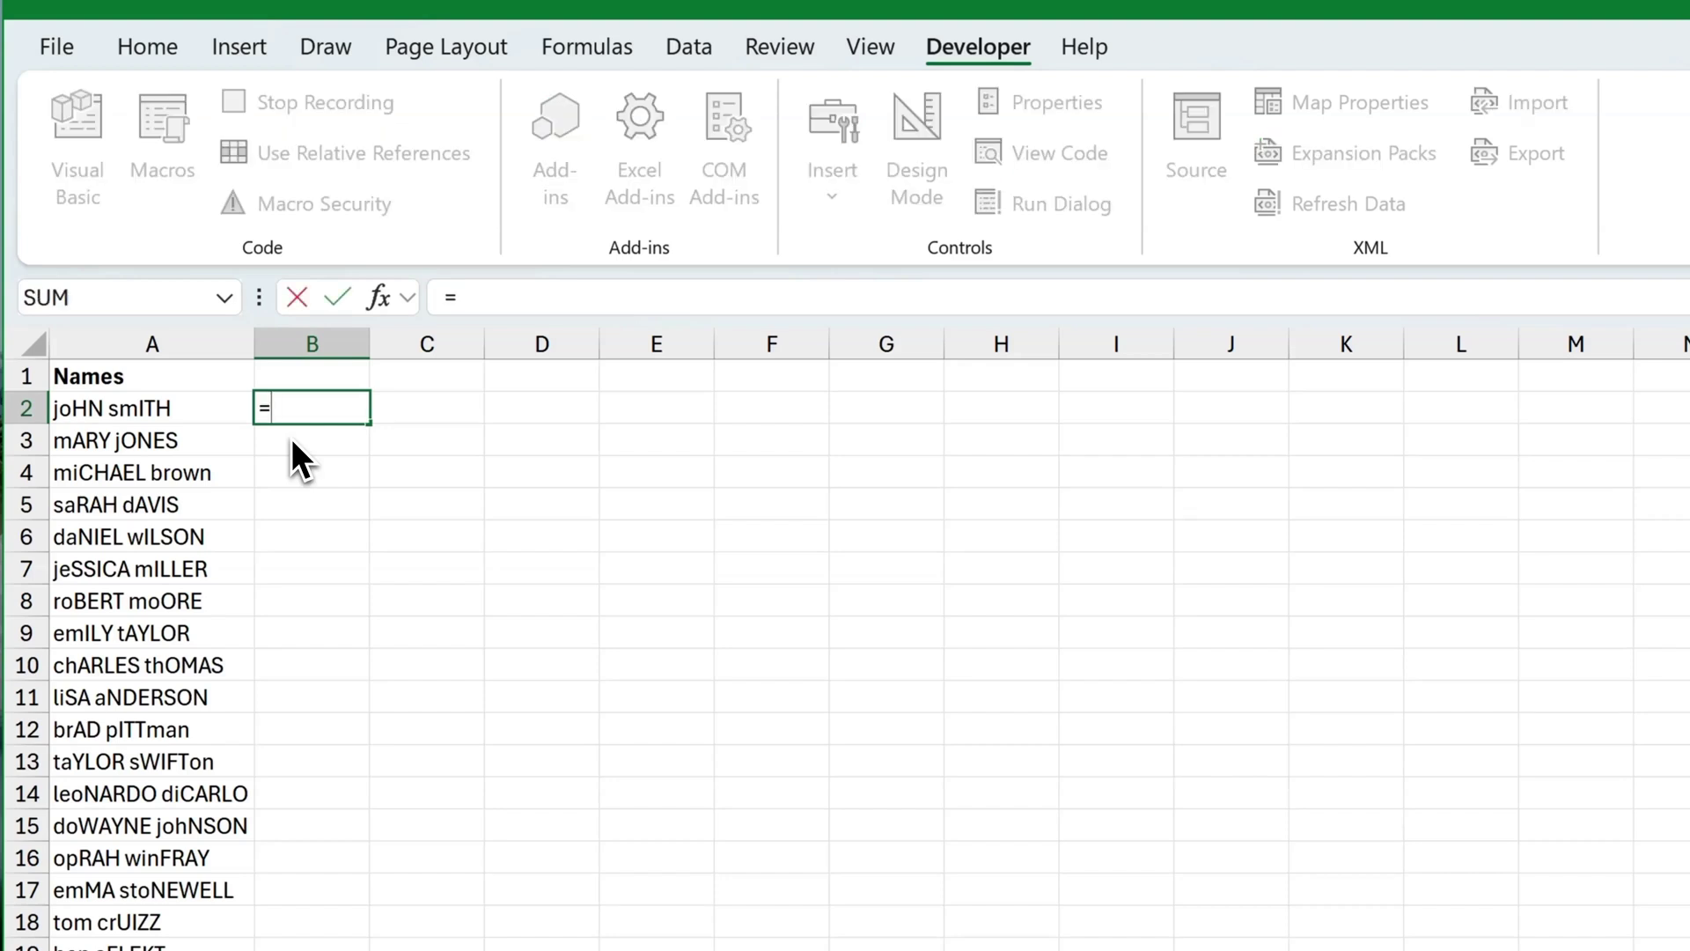
pyautogui.write('proper(')
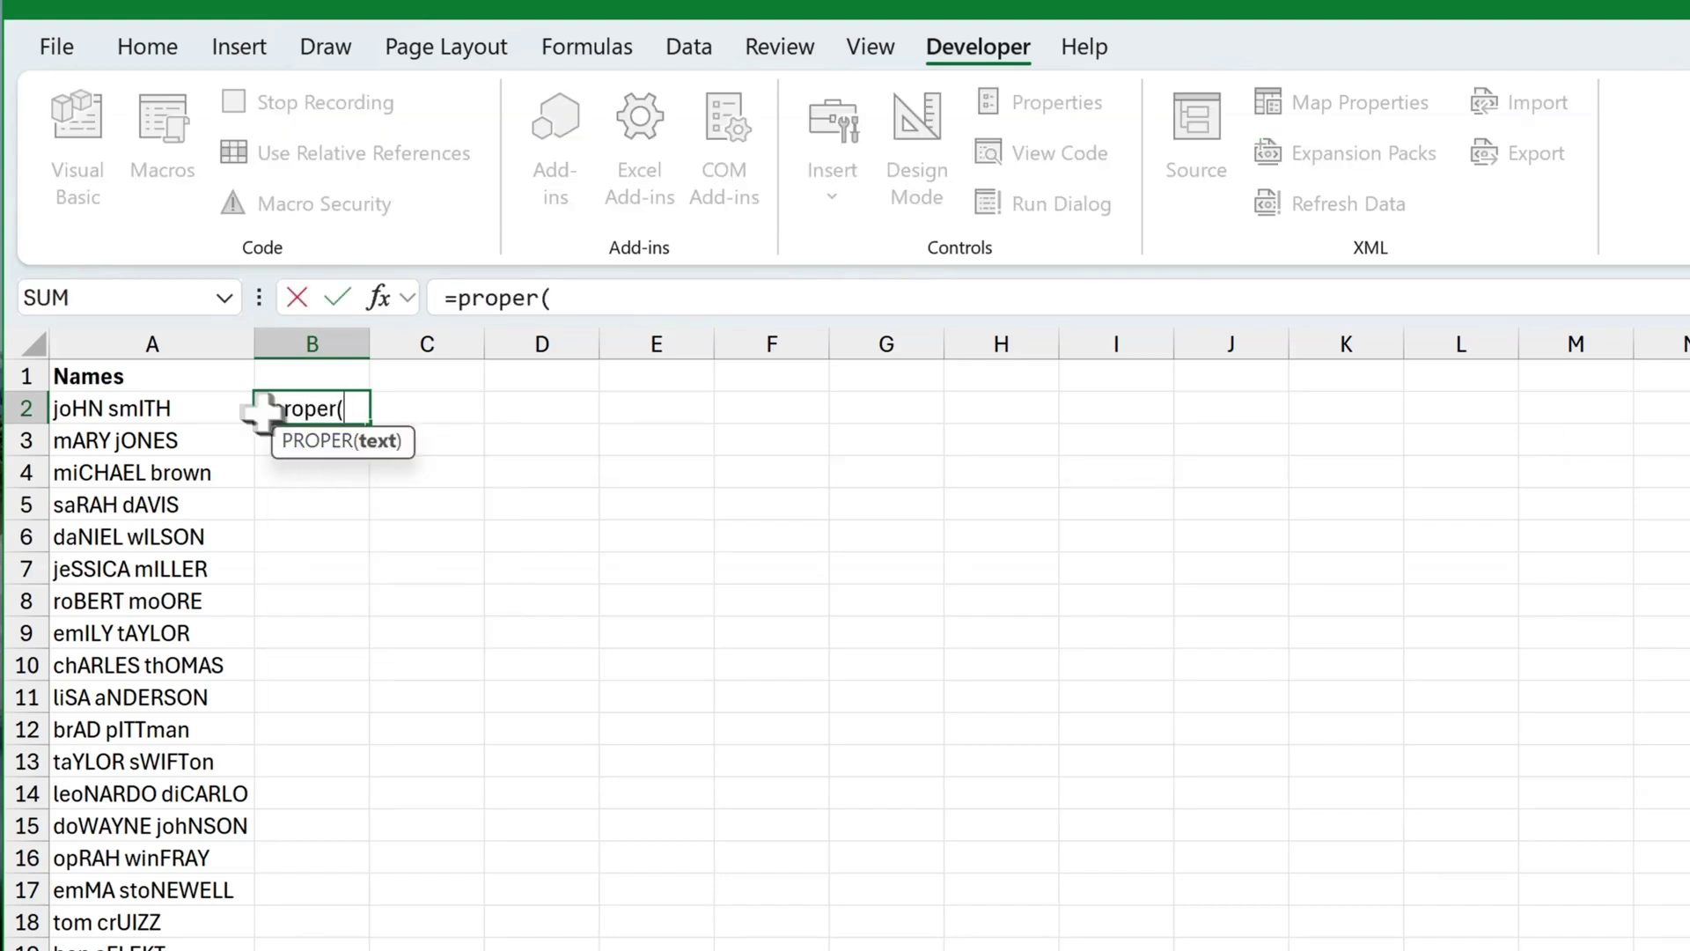
pyautogui.click(220, 407)
pyautogui.write(')')
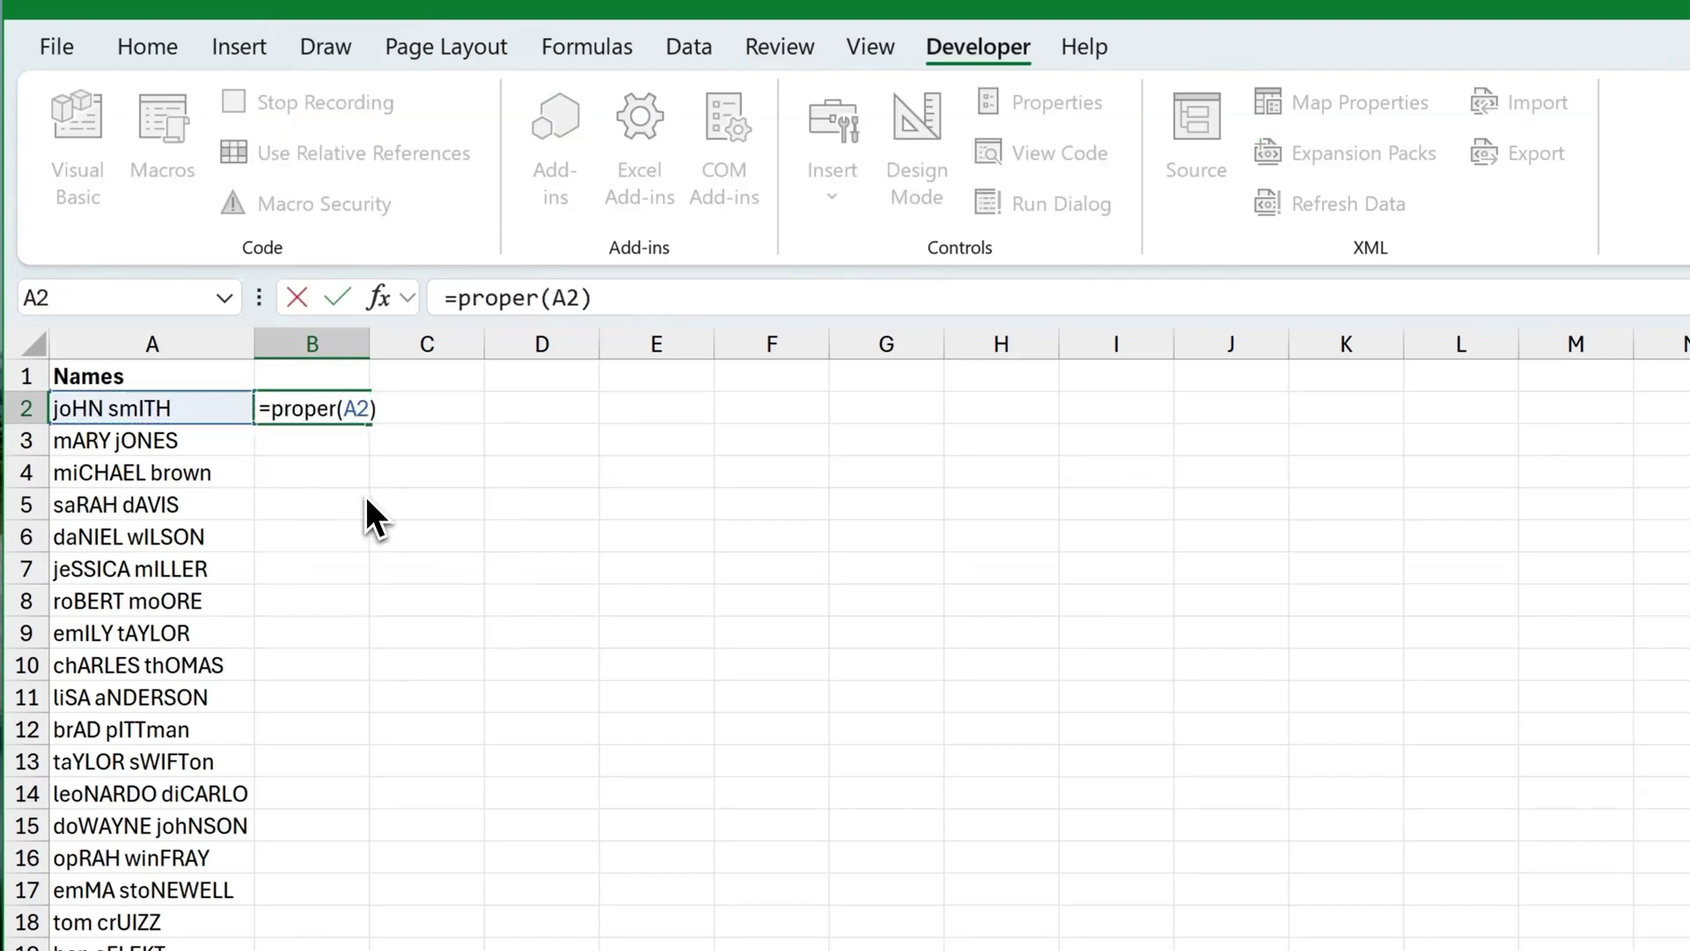
pyautogui.hotkey('ctrl', 'Return')
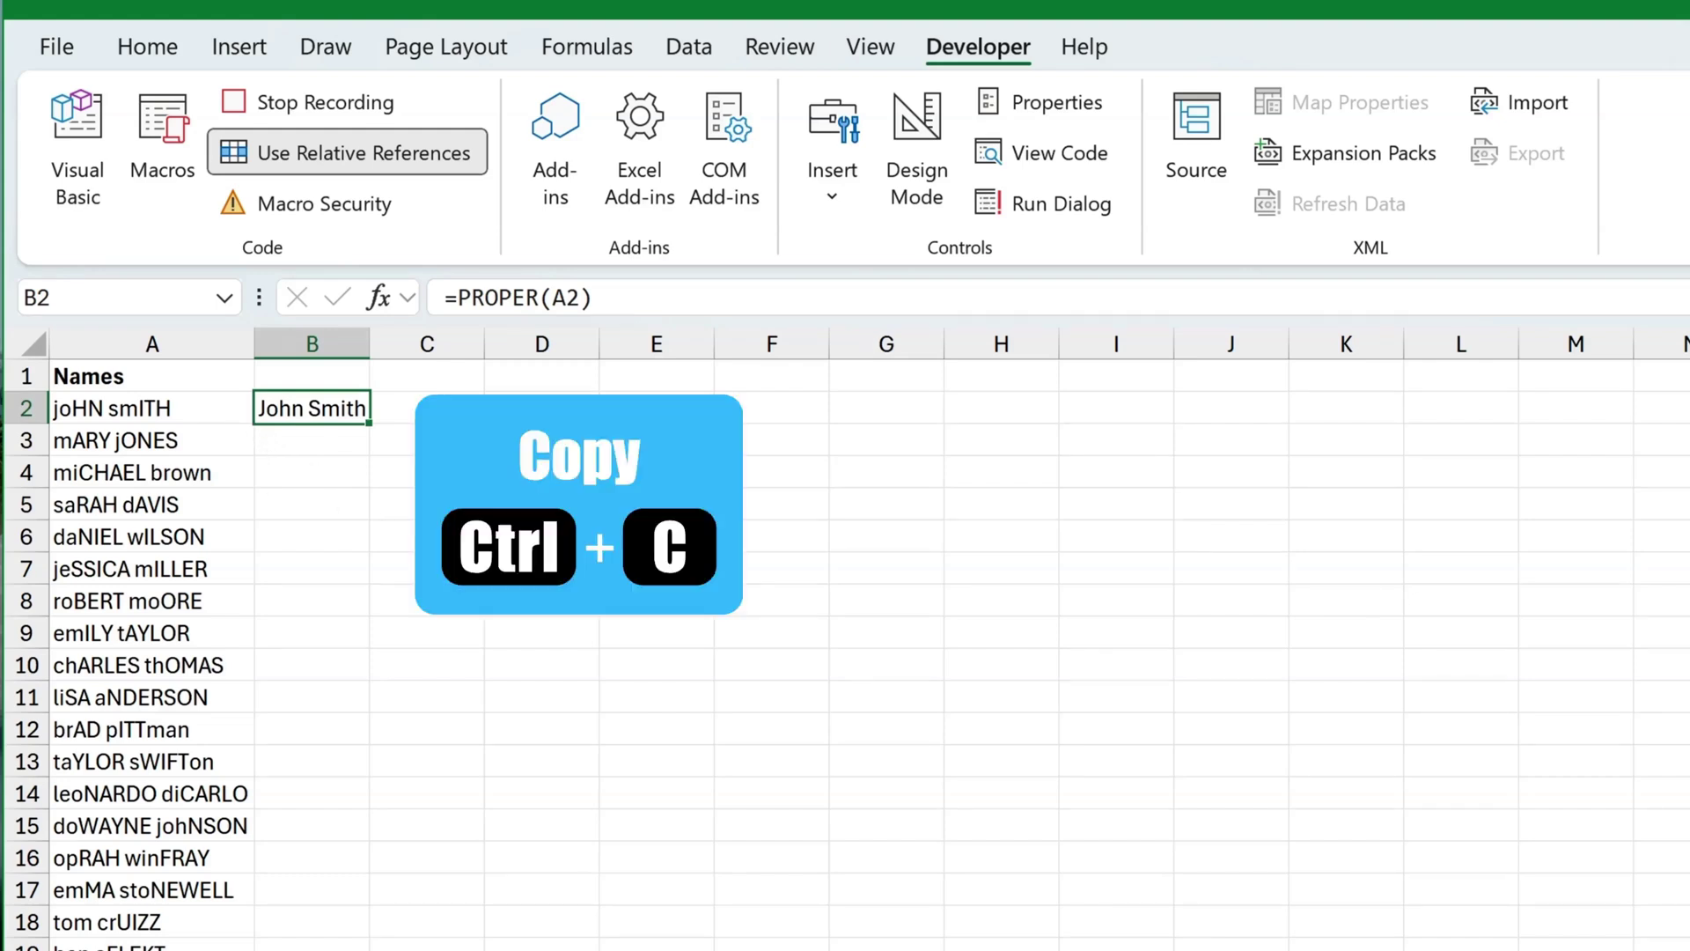
# Step: Paste B2's result into A2 as values, clear B2, and return to A2
pyautogui.hotkey('ctrl', 'c')
pyautogui.press('Left')
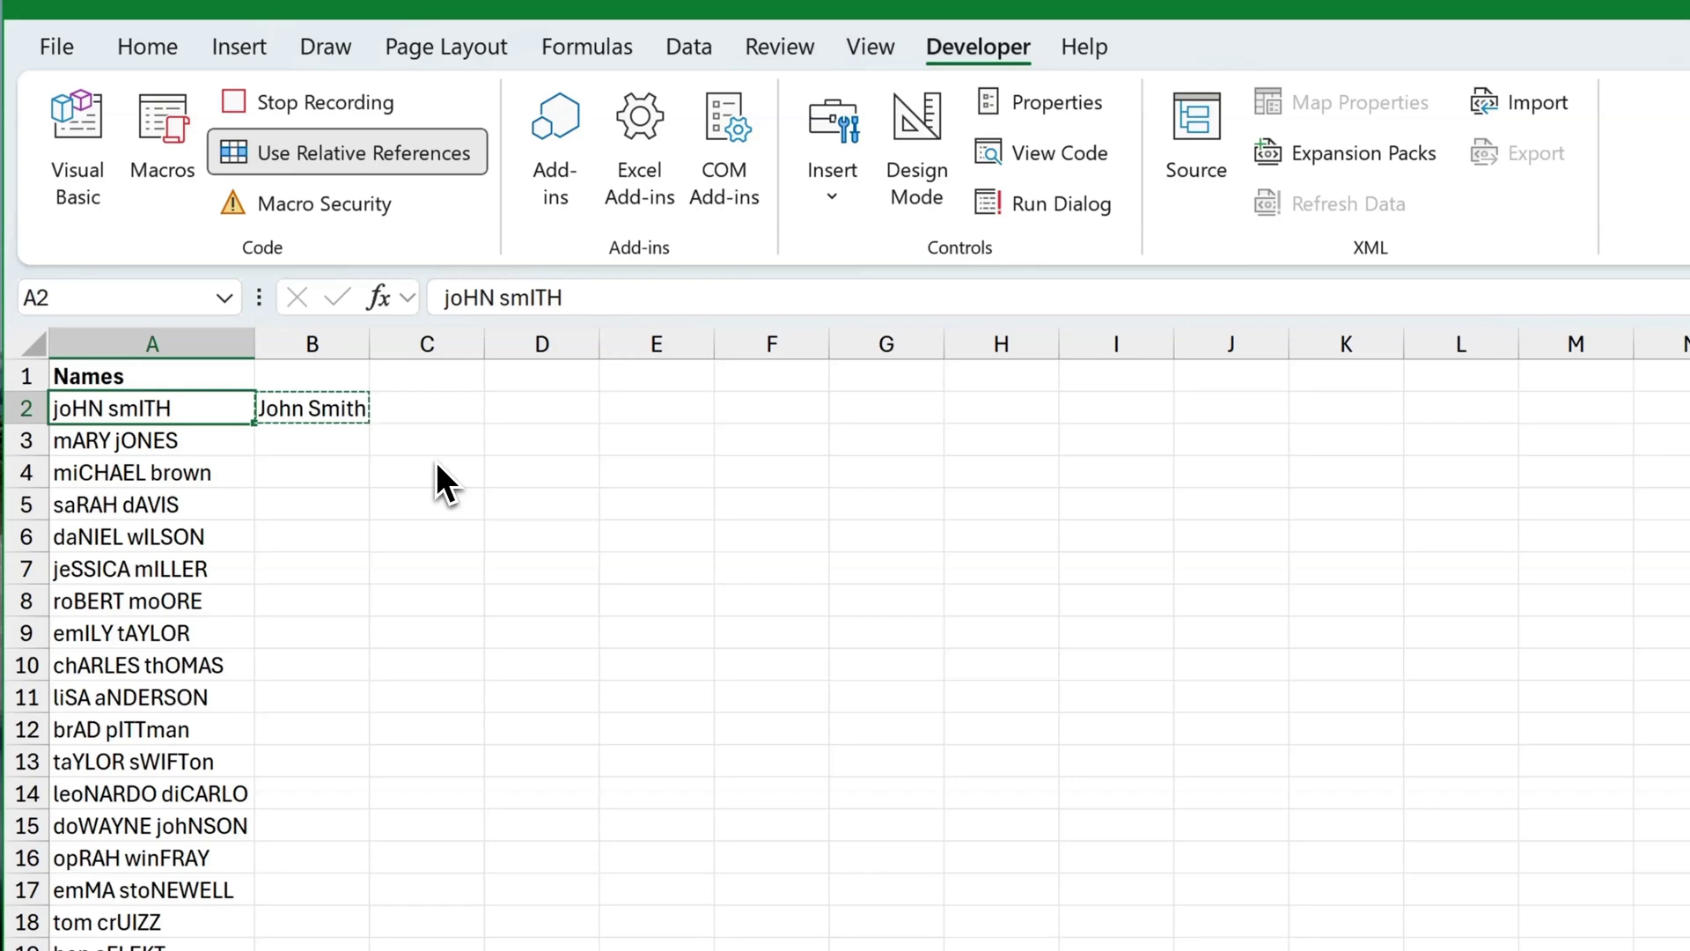
pyautogui.hotkey('ctrl', 'alt', 'v')
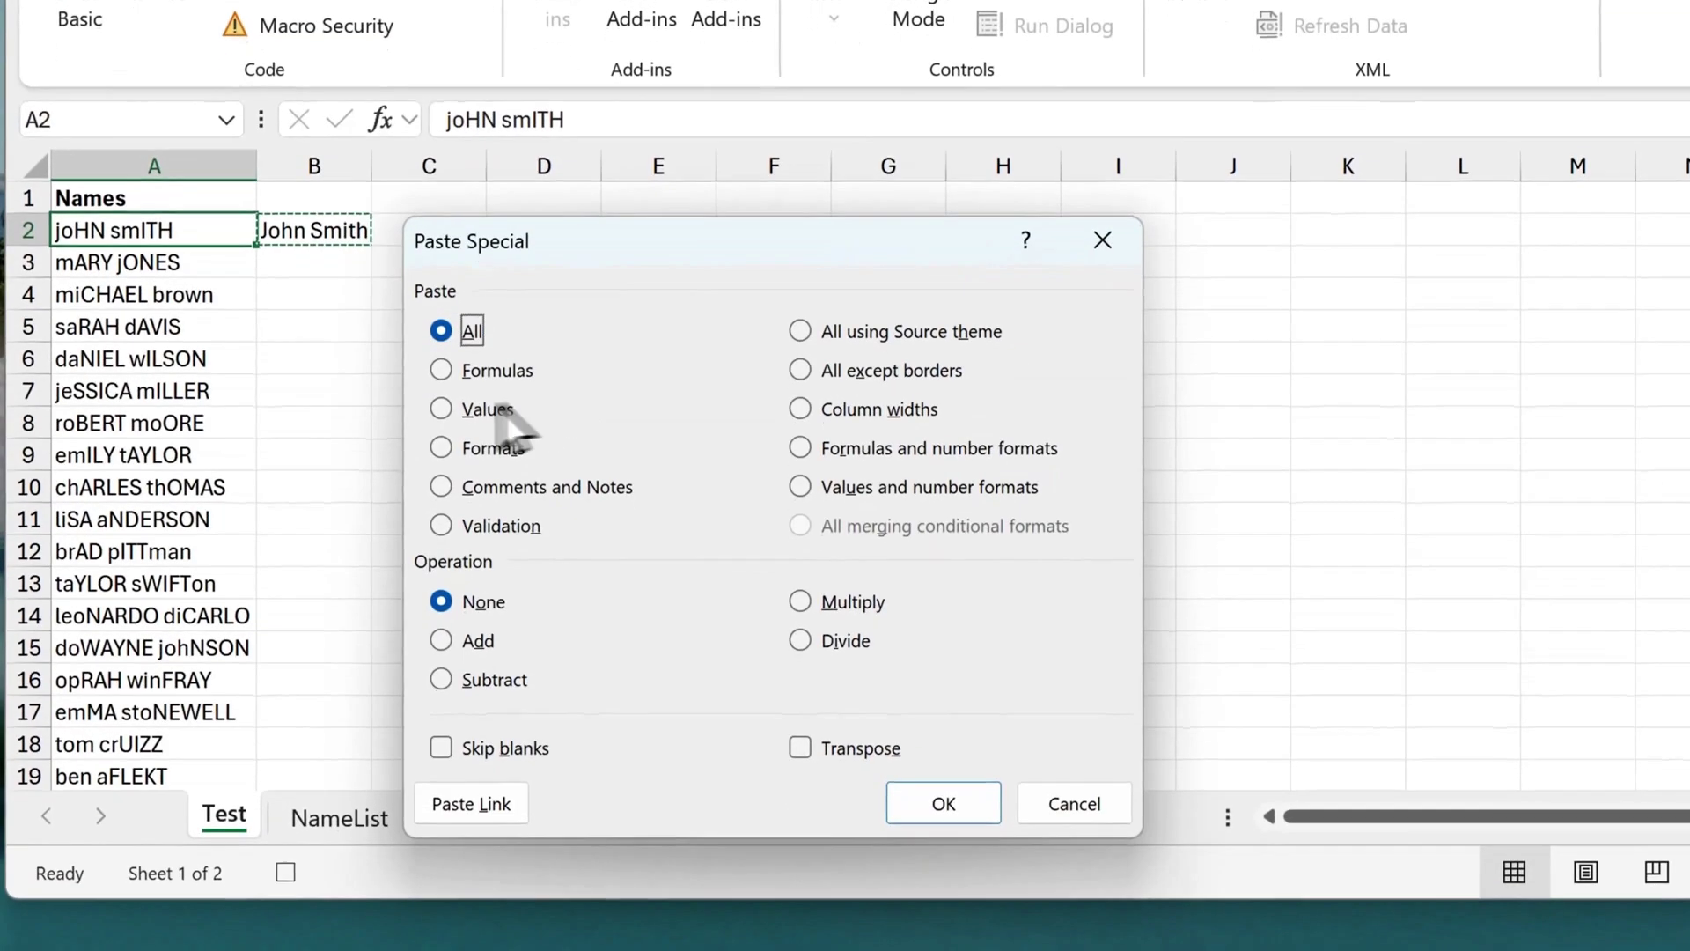
pyautogui.click(442, 408)
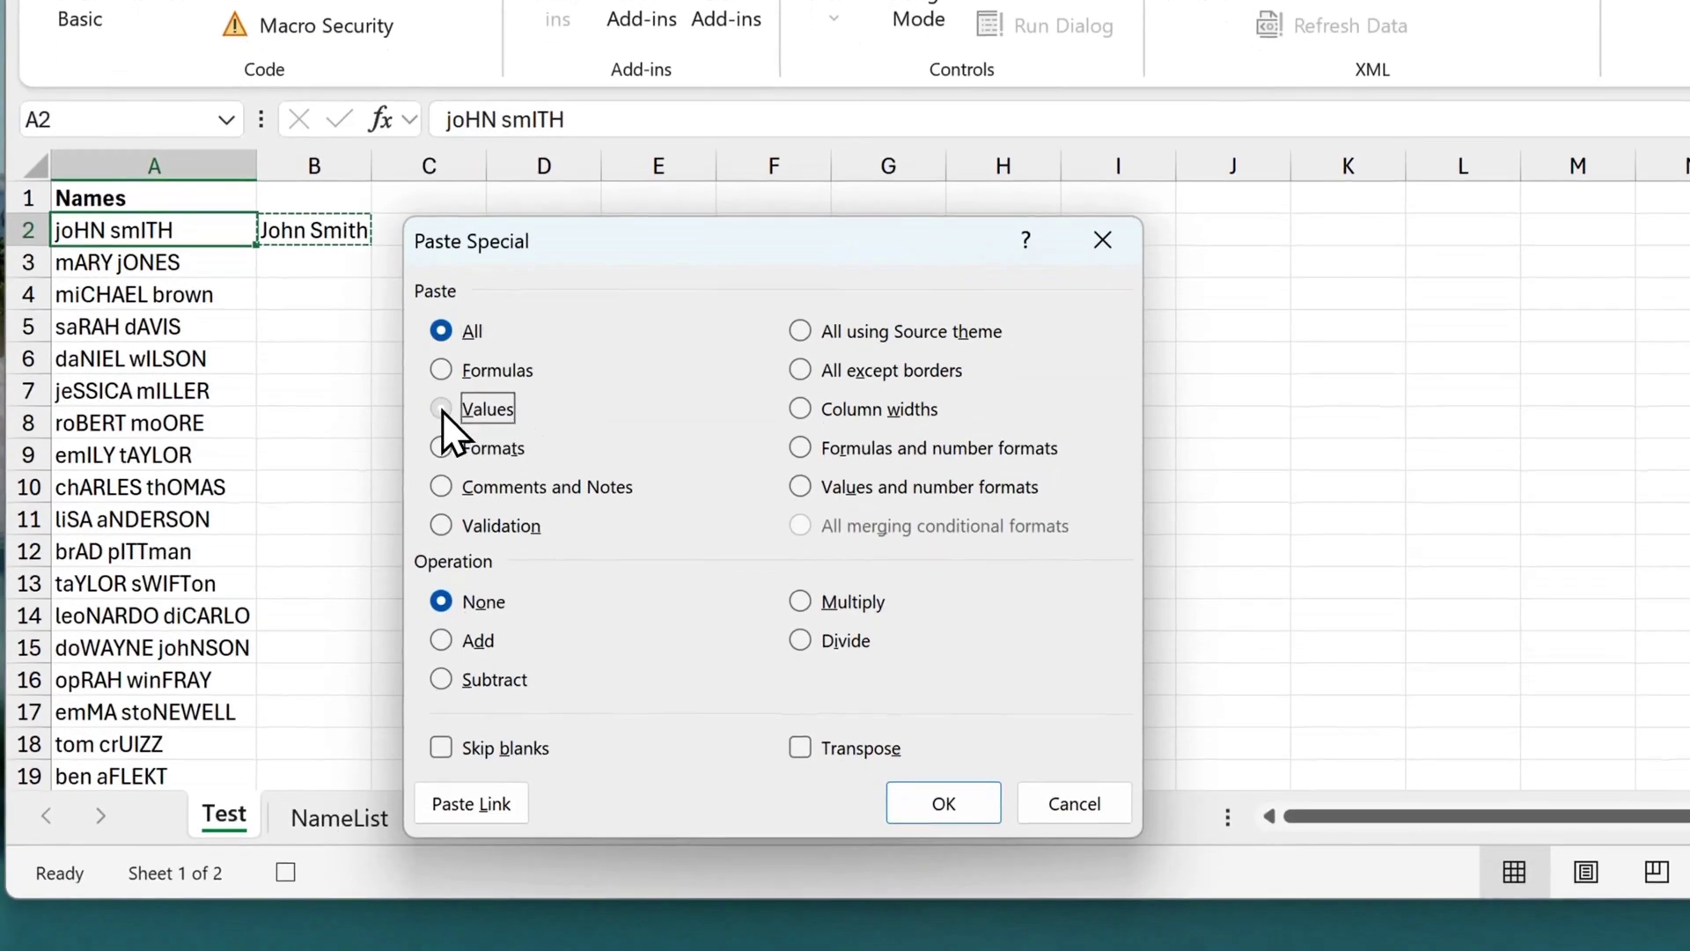
pyautogui.click(966, 806)
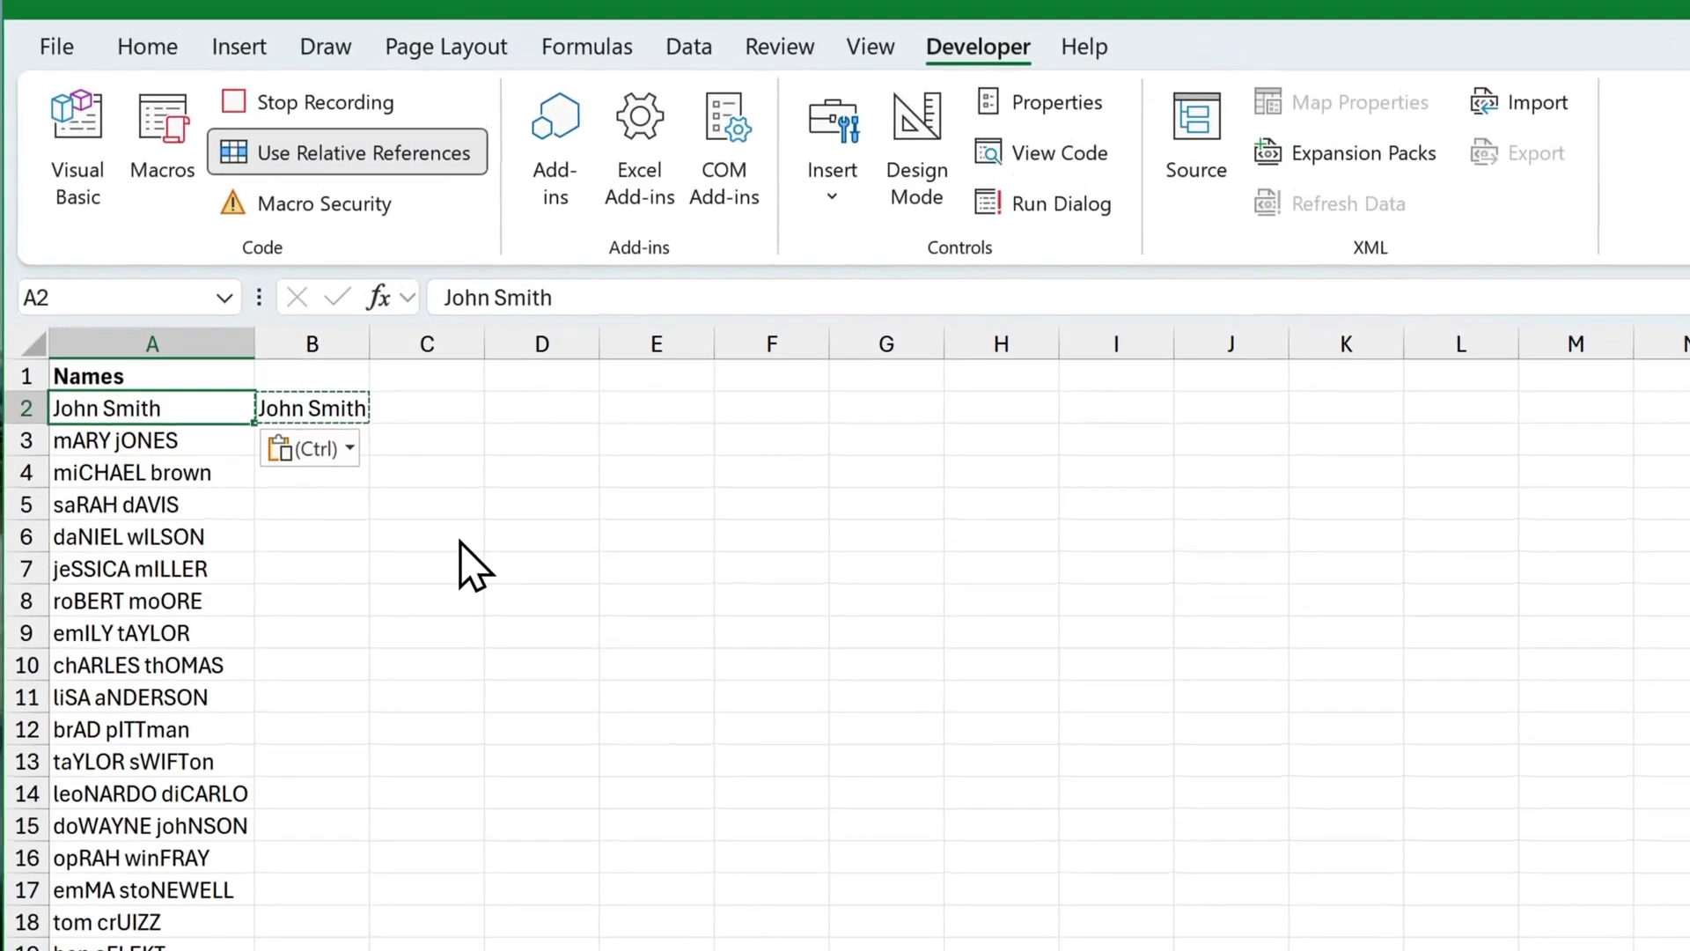
pyautogui.press('Right')
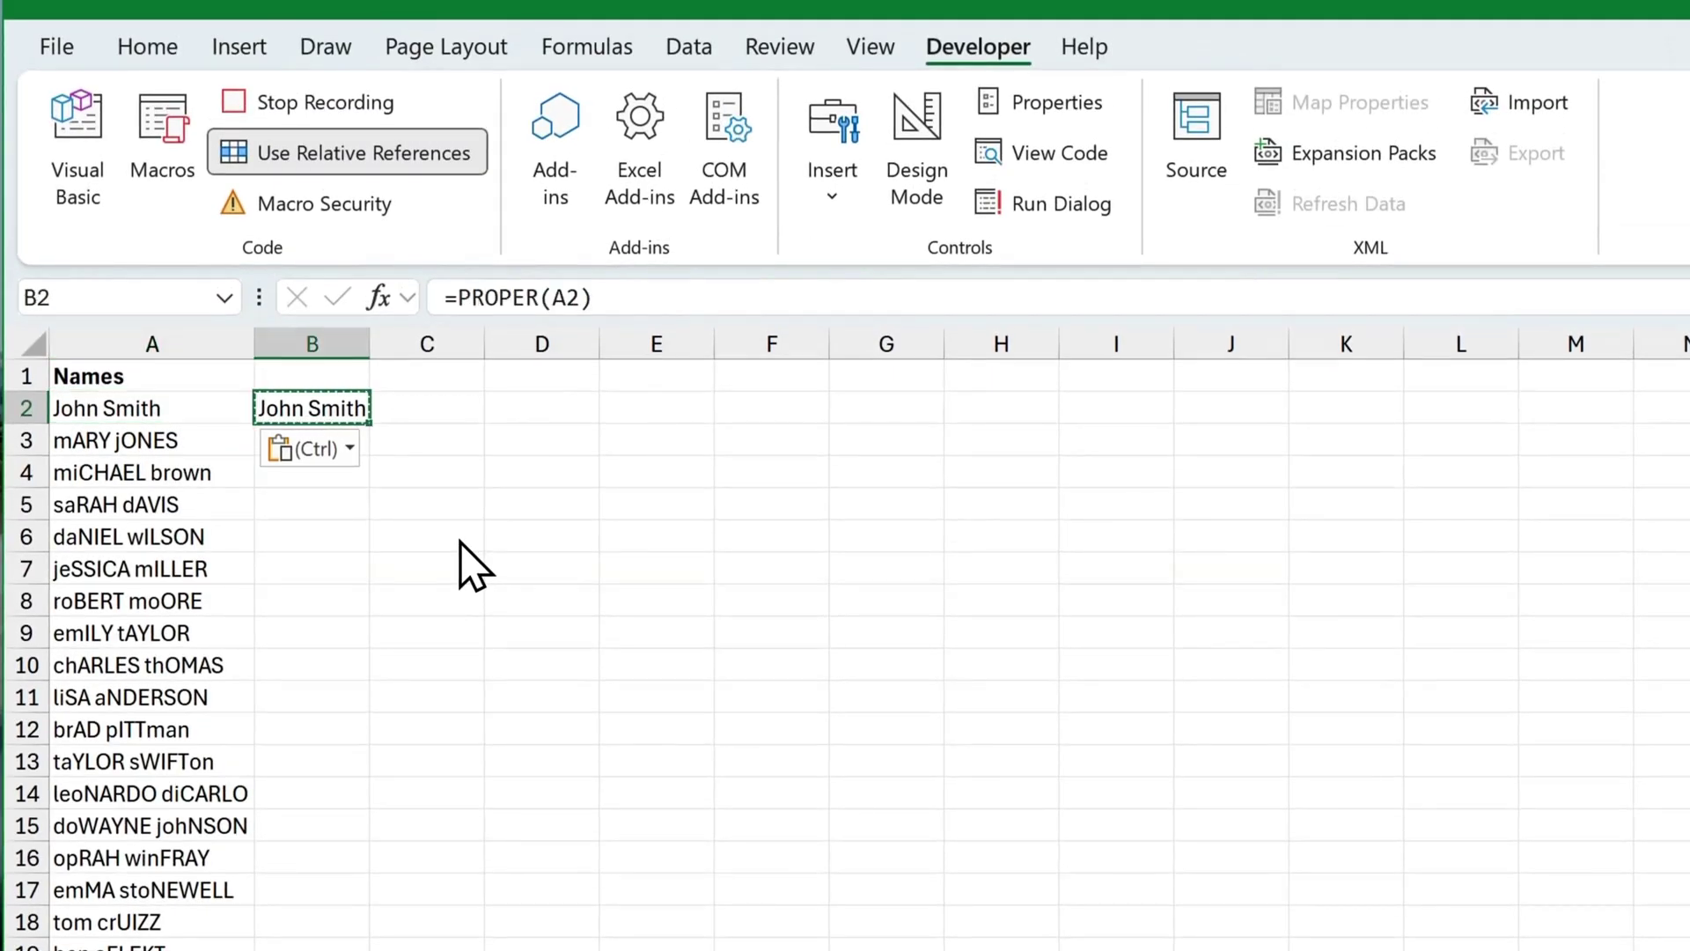
pyautogui.press('Delete')
pyautogui.press('Left')
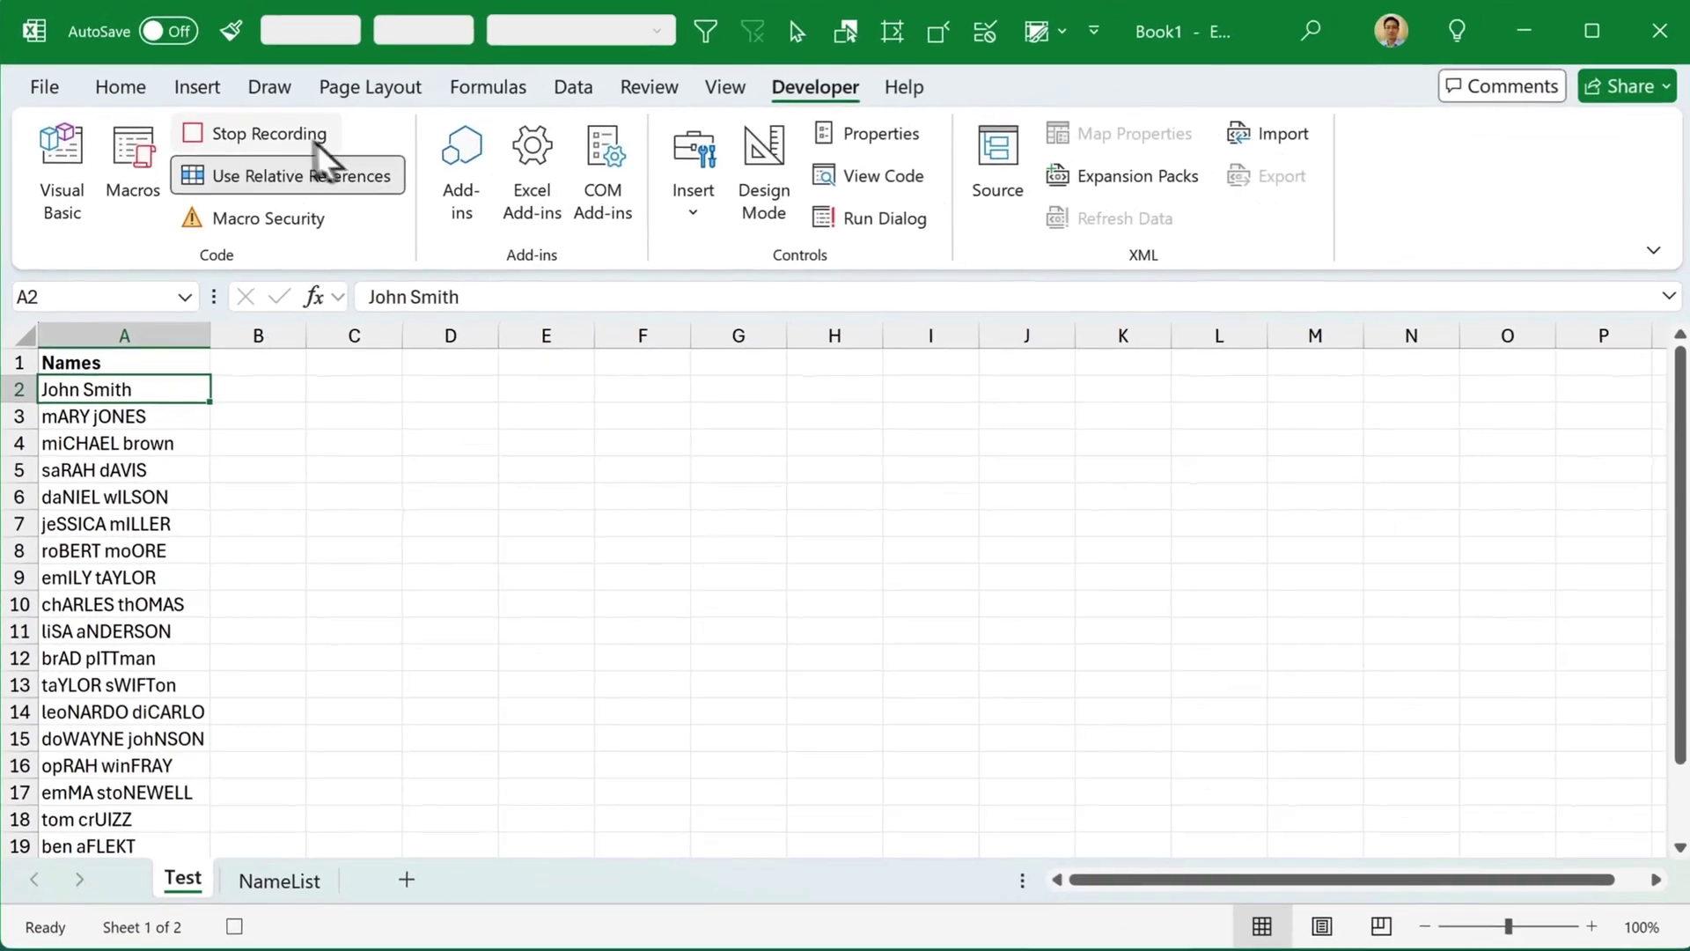
# Step: Stop recording and apply Ctrl+Shift+P to A3 and A4 (Mary Jones, Michael Brown)
pyautogui.click(266, 139)
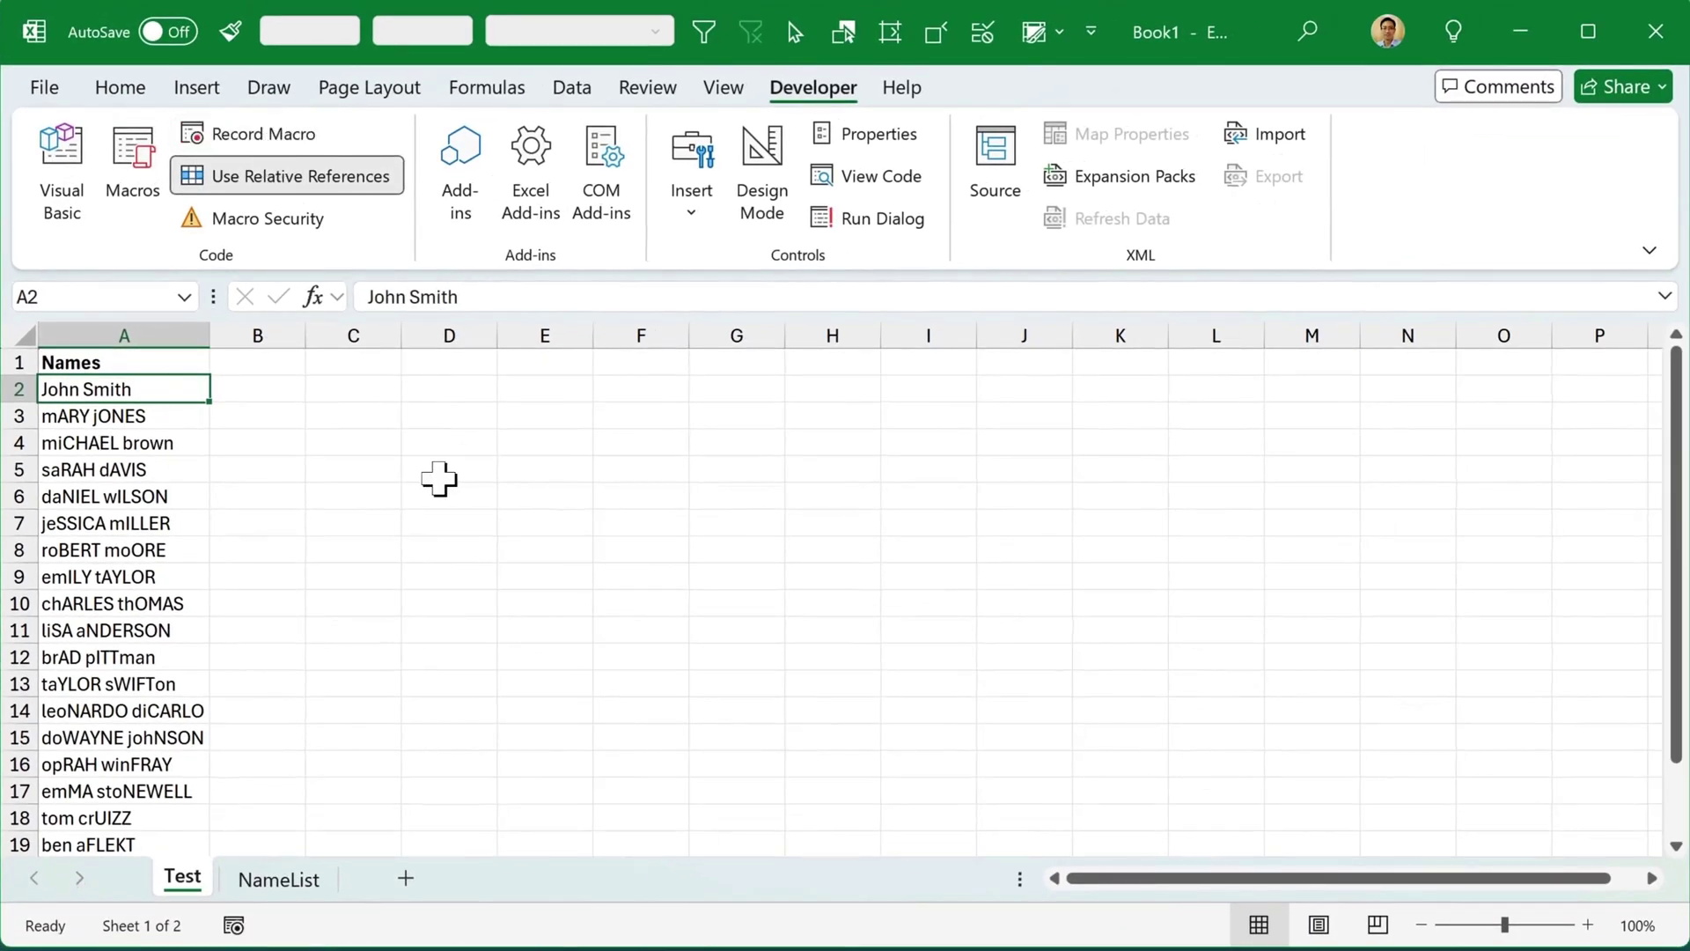
pyautogui.click(192, 419)
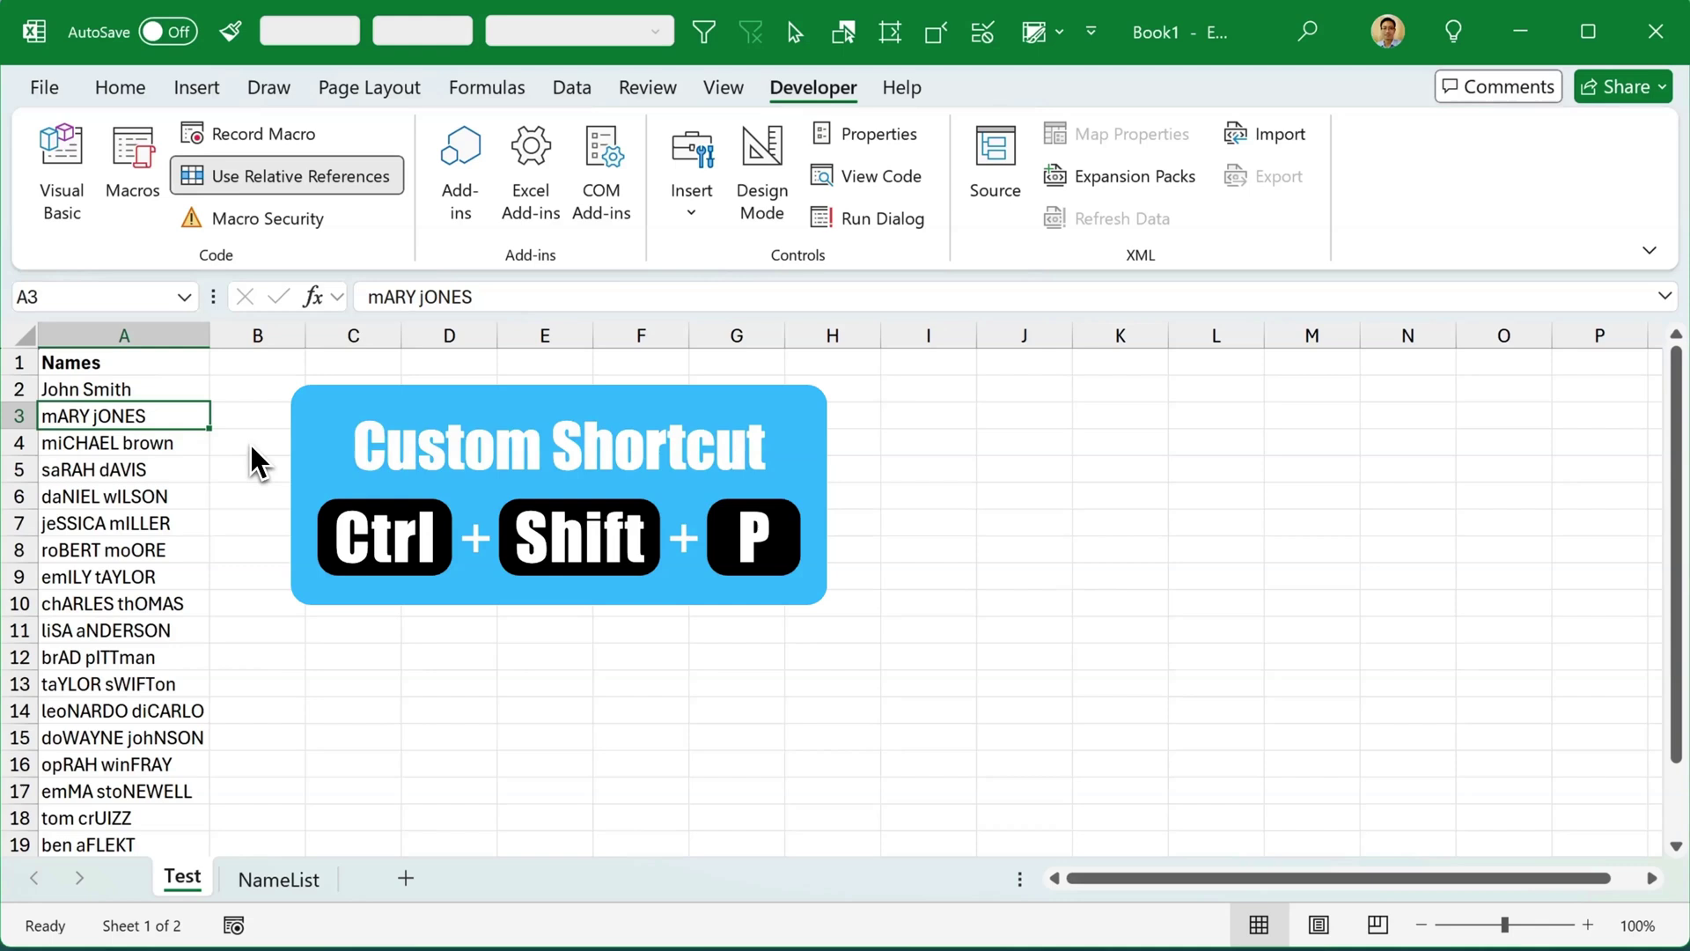
pyautogui.hotkey('ctrl', 'shift', 'p')
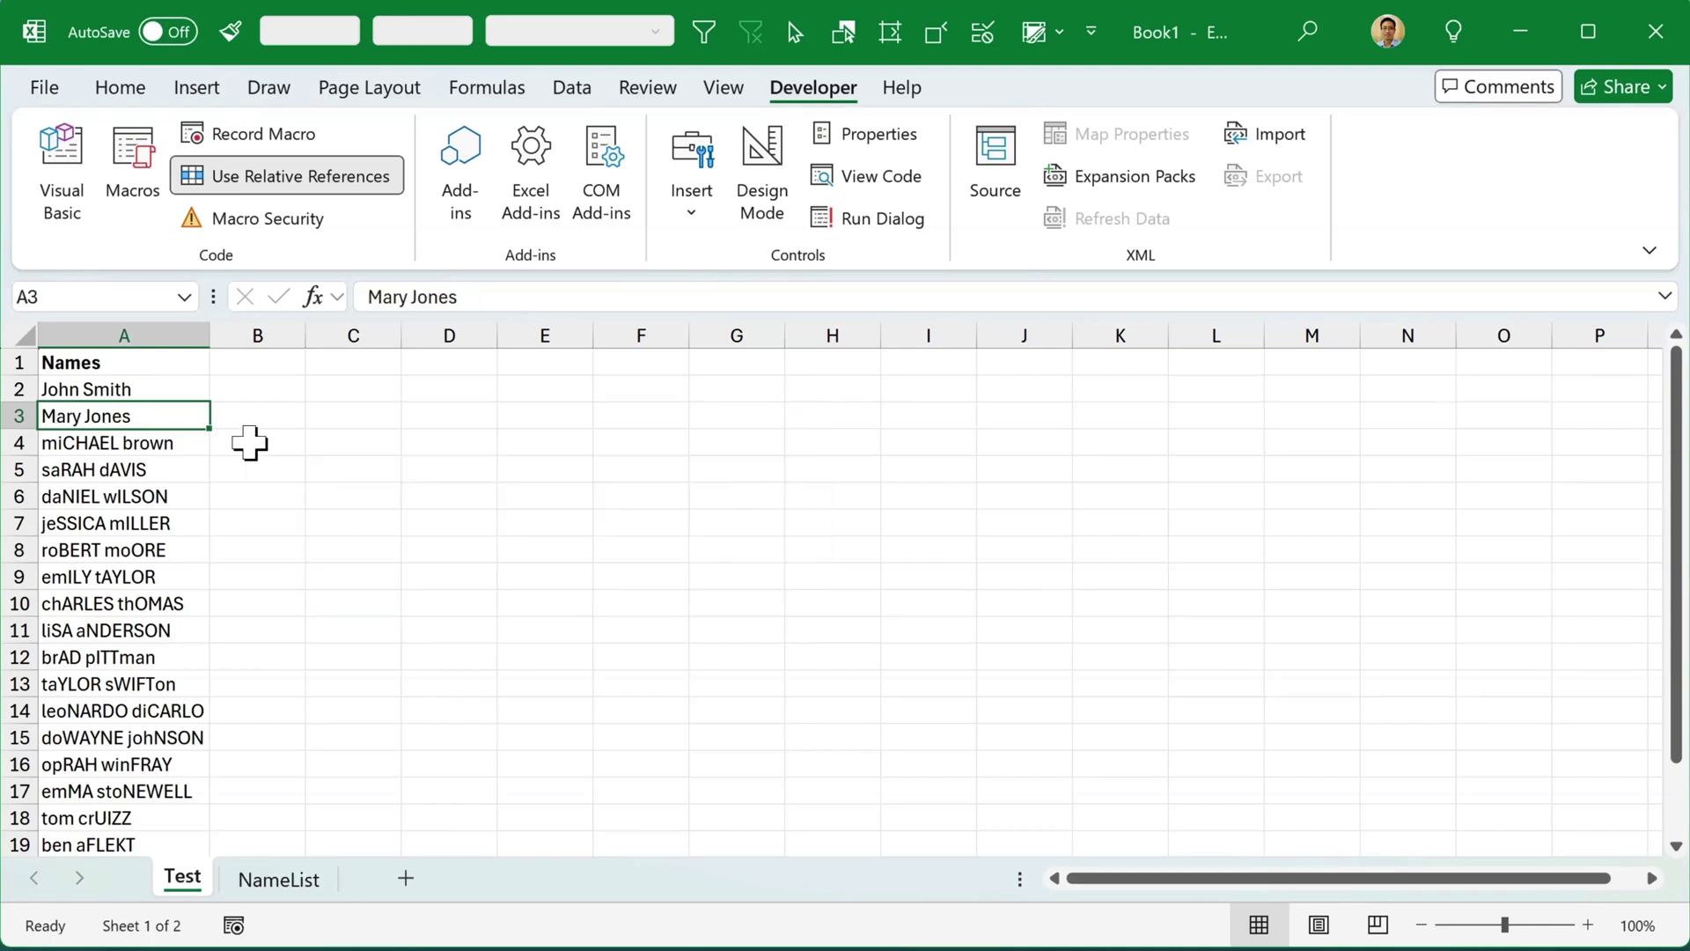
pyautogui.click(193, 443)
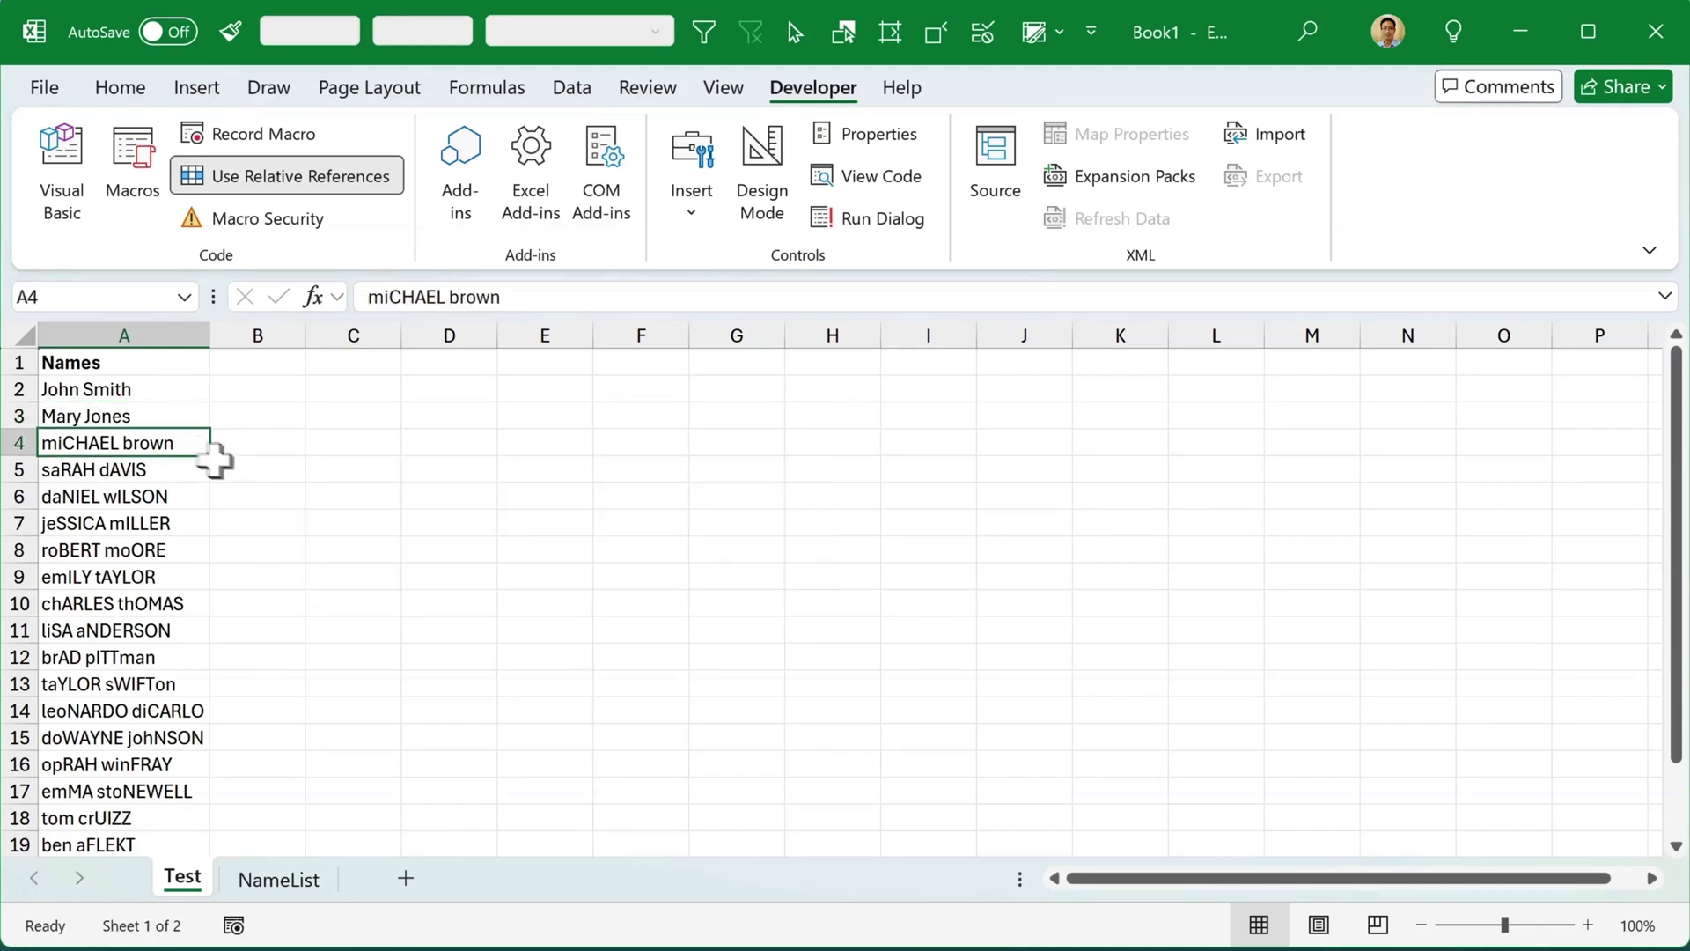
pyautogui.hotkey('ctrl', 'shift', 'p')
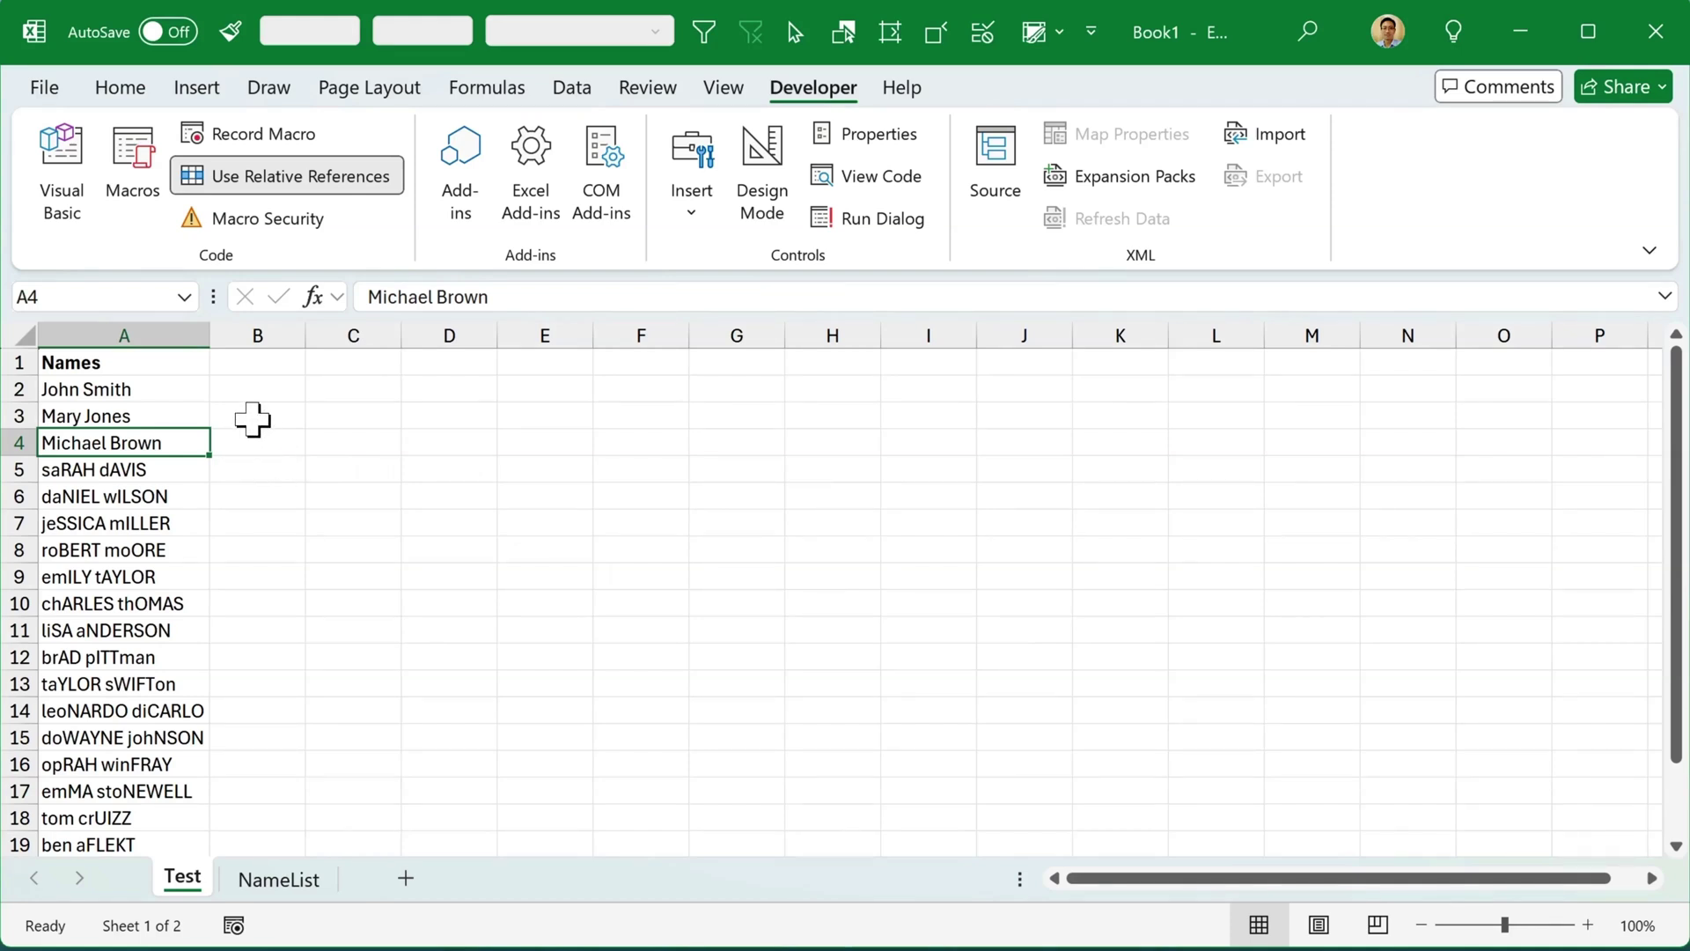
# Step: Begin Save As with file type Excel Macro-Enabled Workbook (*.xlsm), ready for the name
pyautogui.click(36, 85)
pyautogui.click(124, 516)
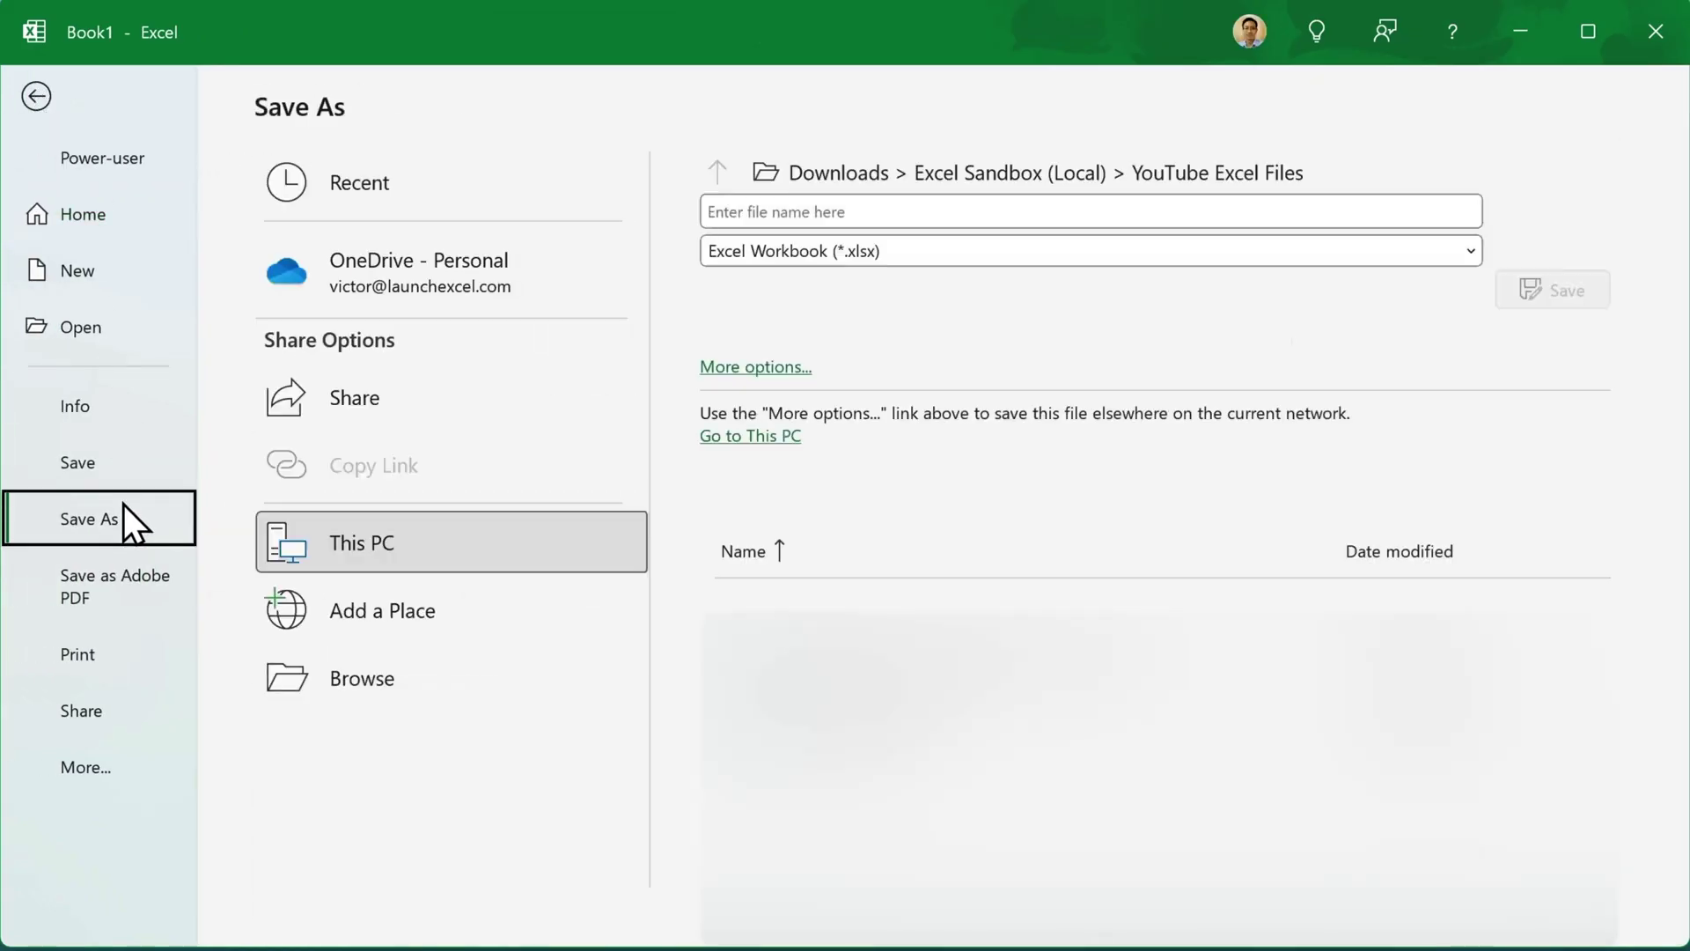
pyautogui.click(939, 249)
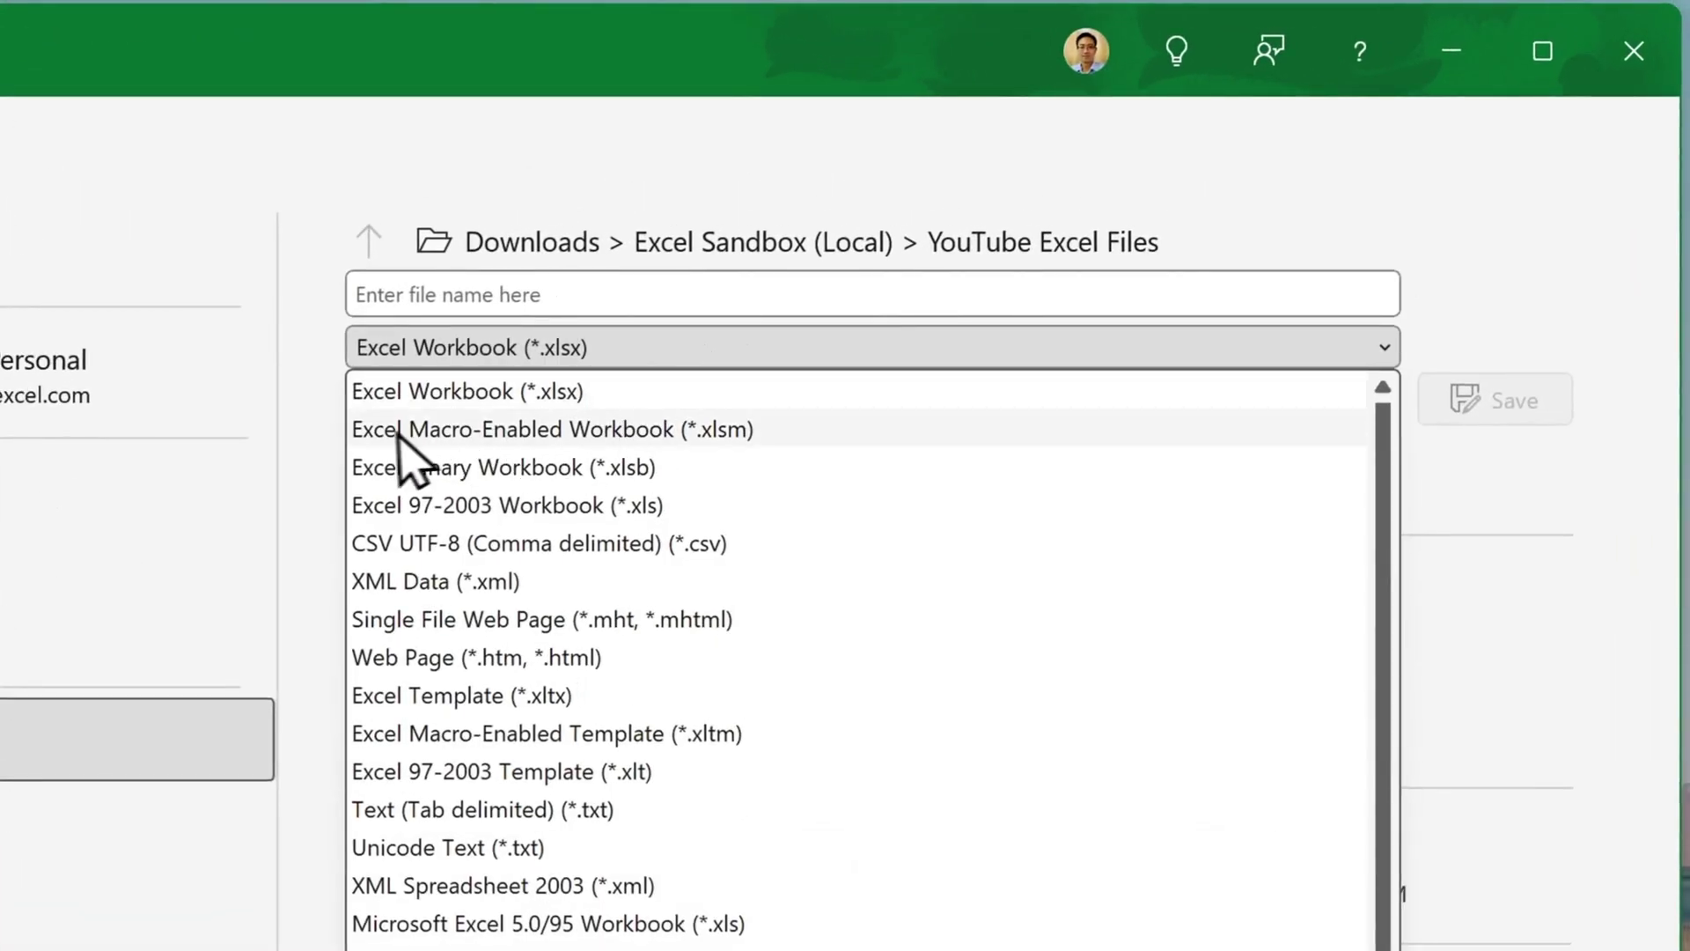
pyautogui.click(810, 433)
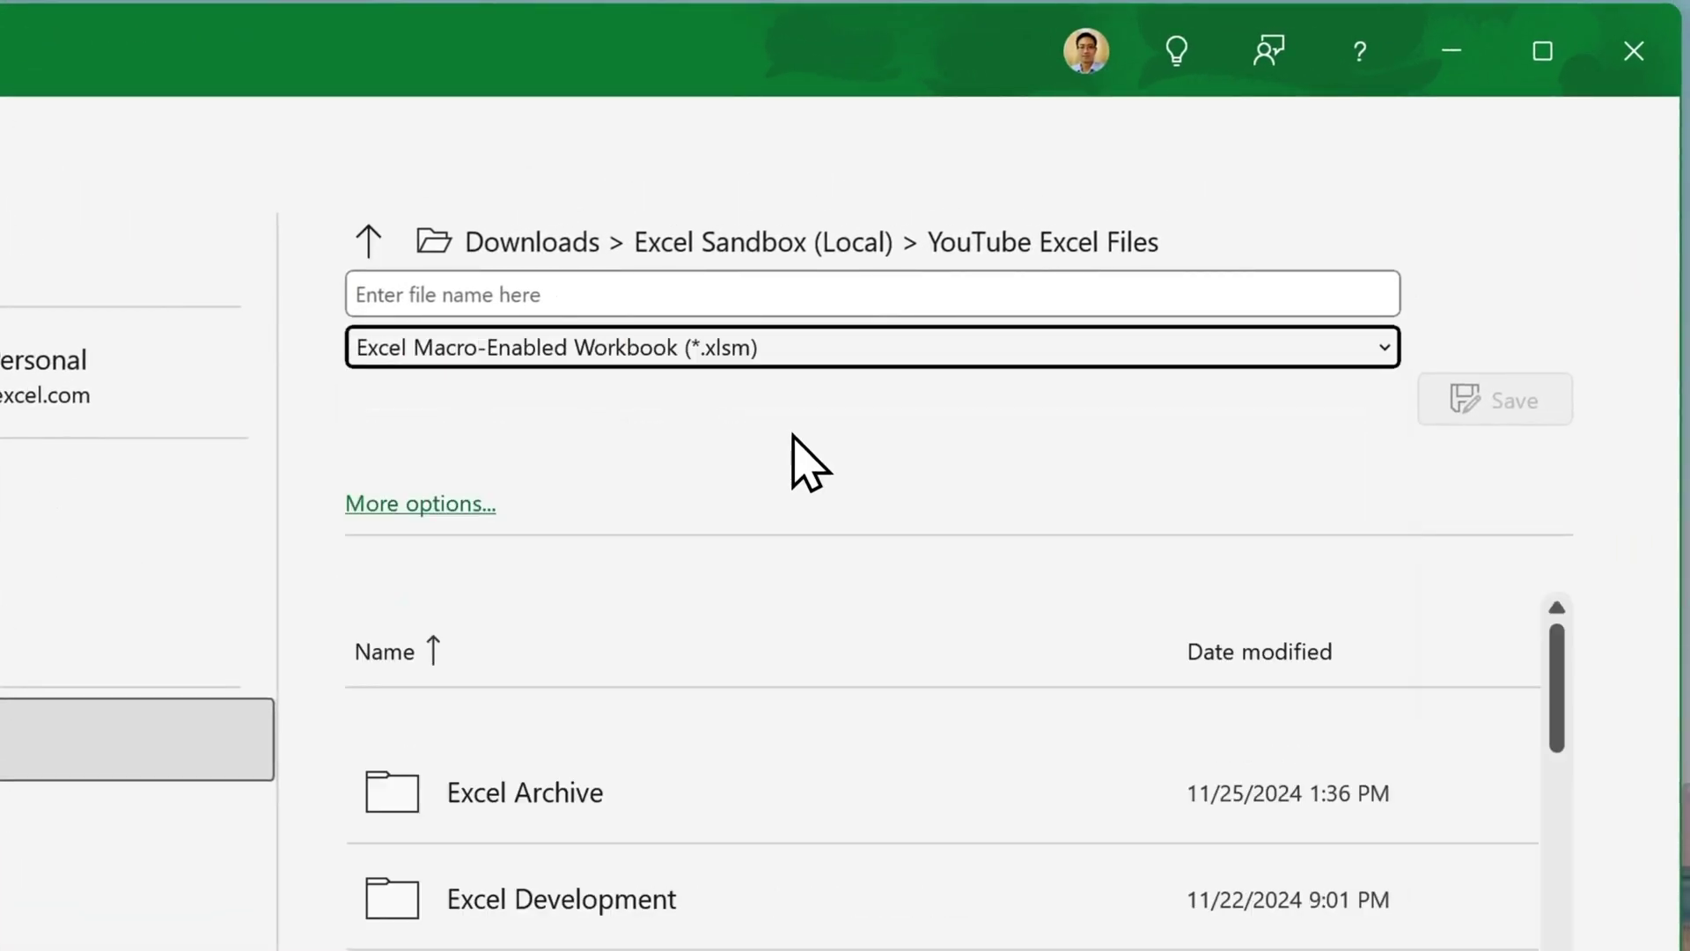
pyautogui.click(725, 296)
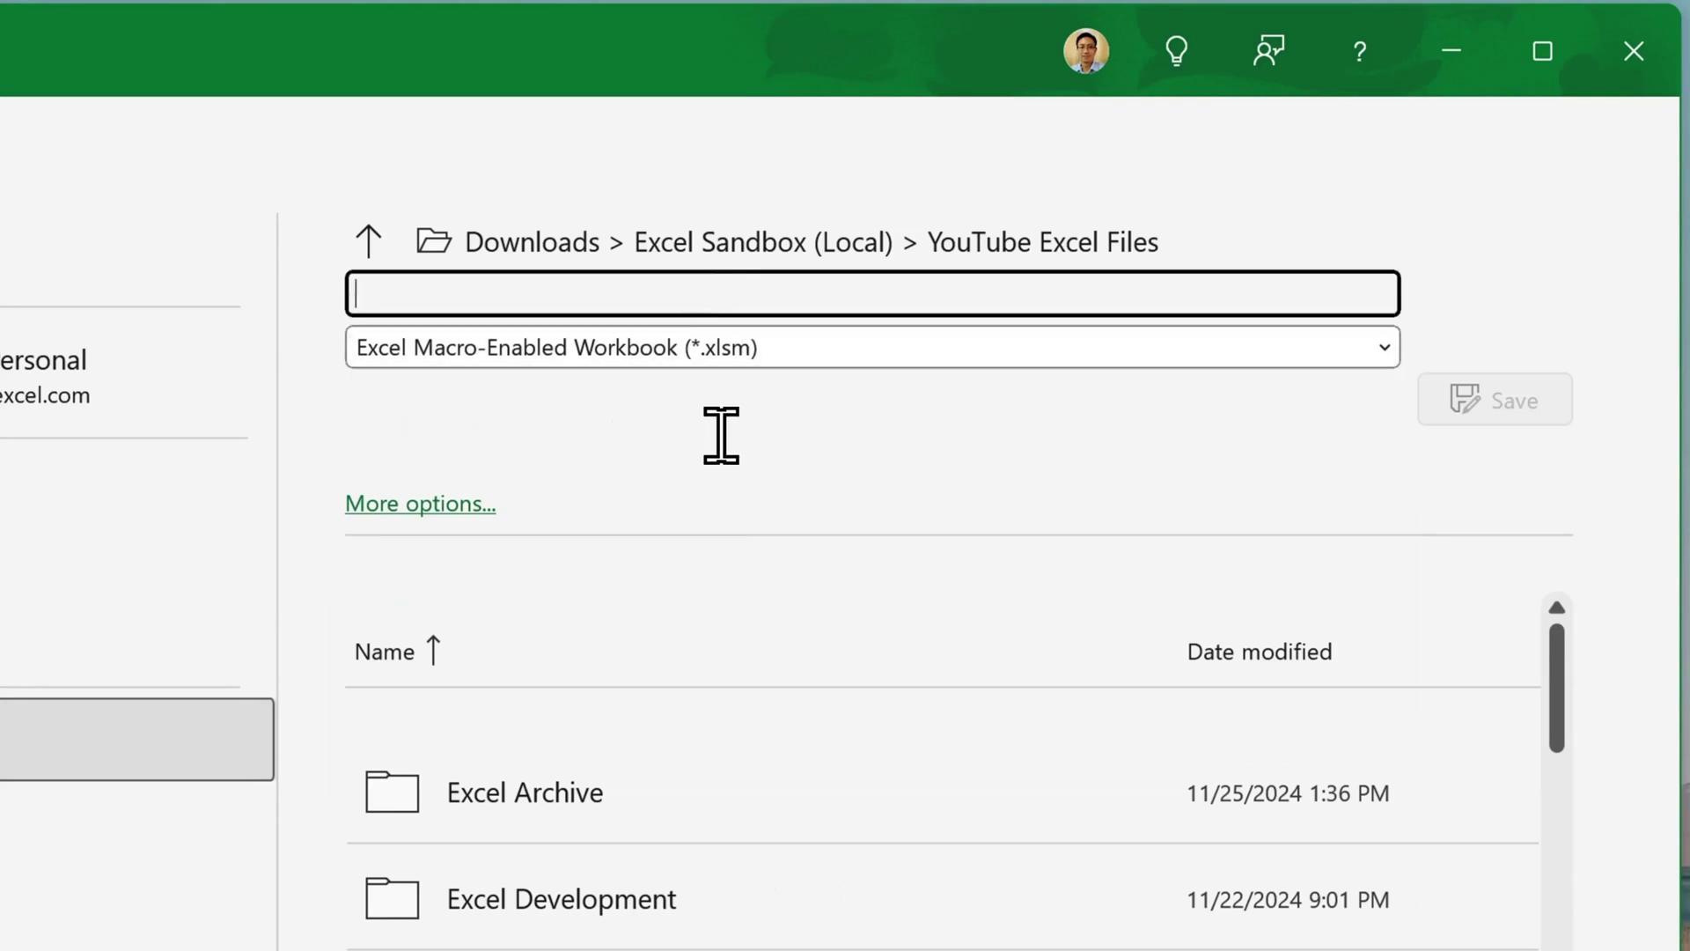
pyautogui.write('Demo Workbook')
# Step: Save as Demo Workbook, run the macro on A5:A10, then reselect A6:A10
pyautogui.click(1543, 412)
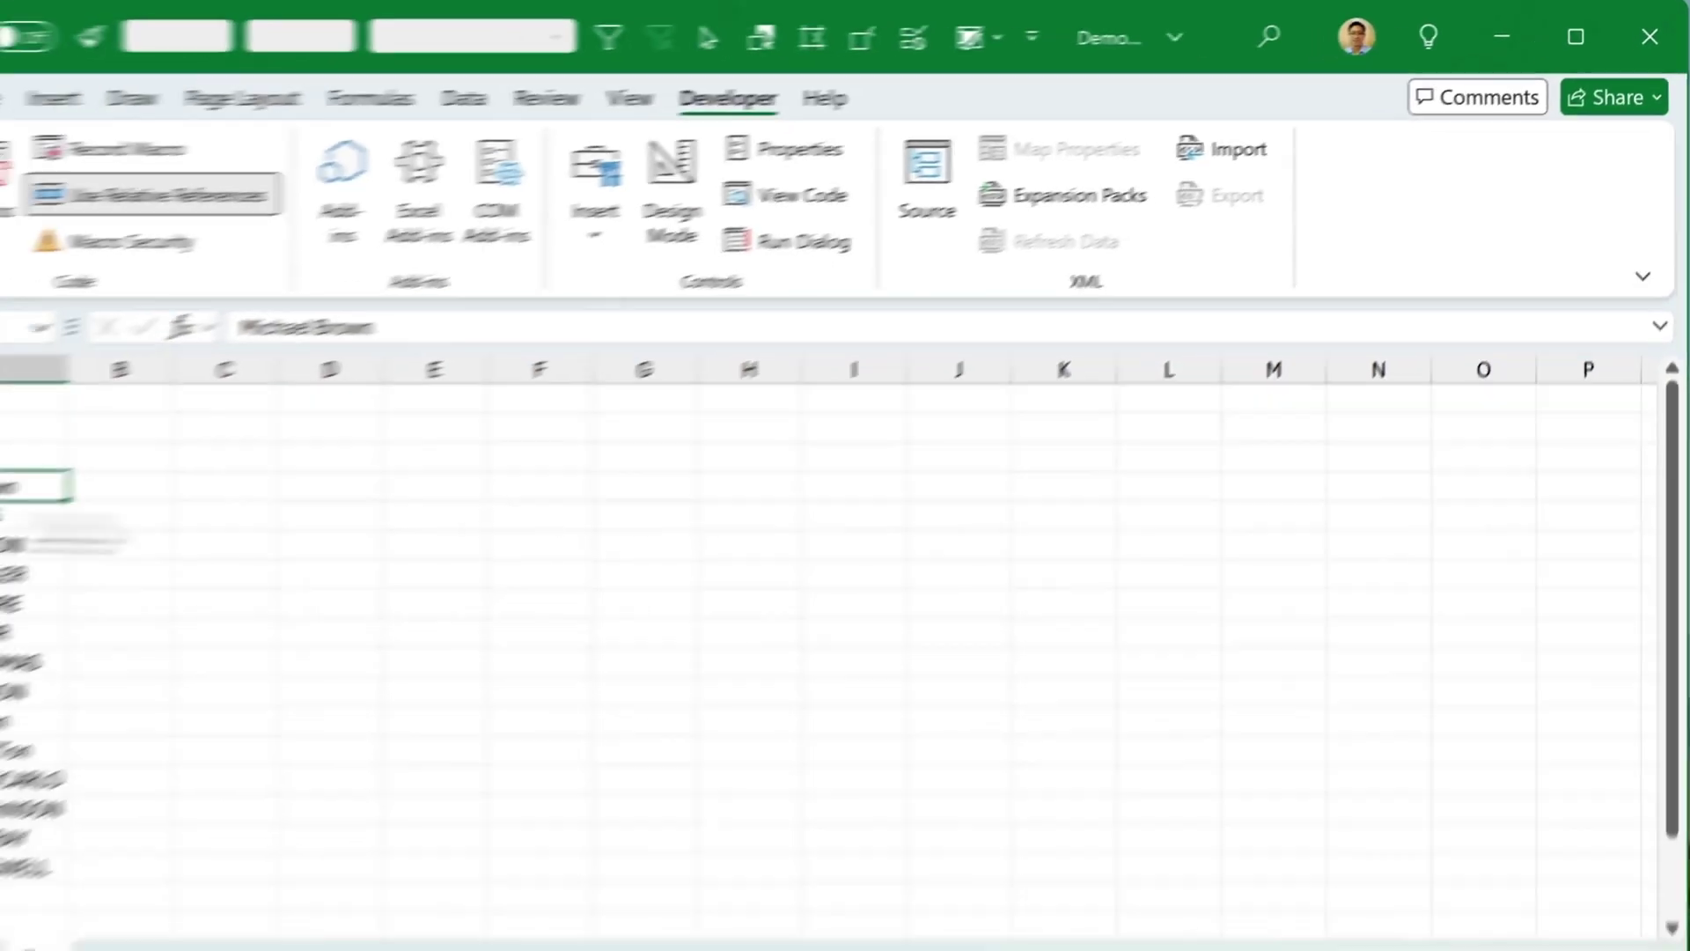
pyautogui.moveTo(173, 469); pyautogui.dragTo(172, 604)
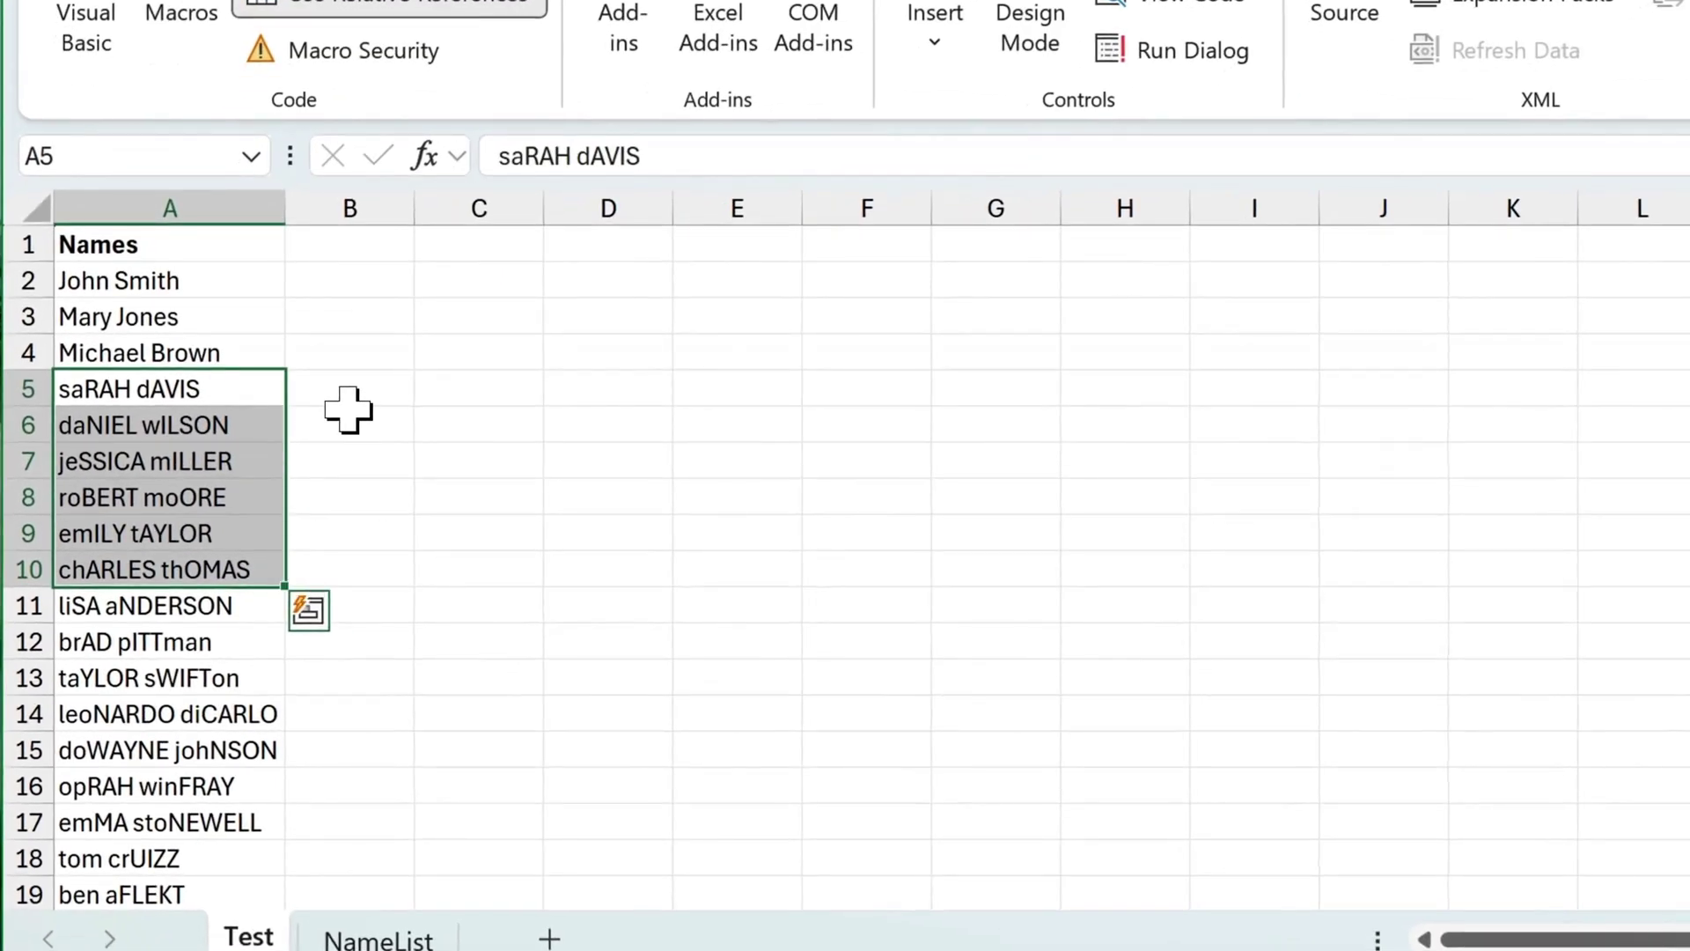
pyautogui.hotkey('ctrl', 'shift', 'p')
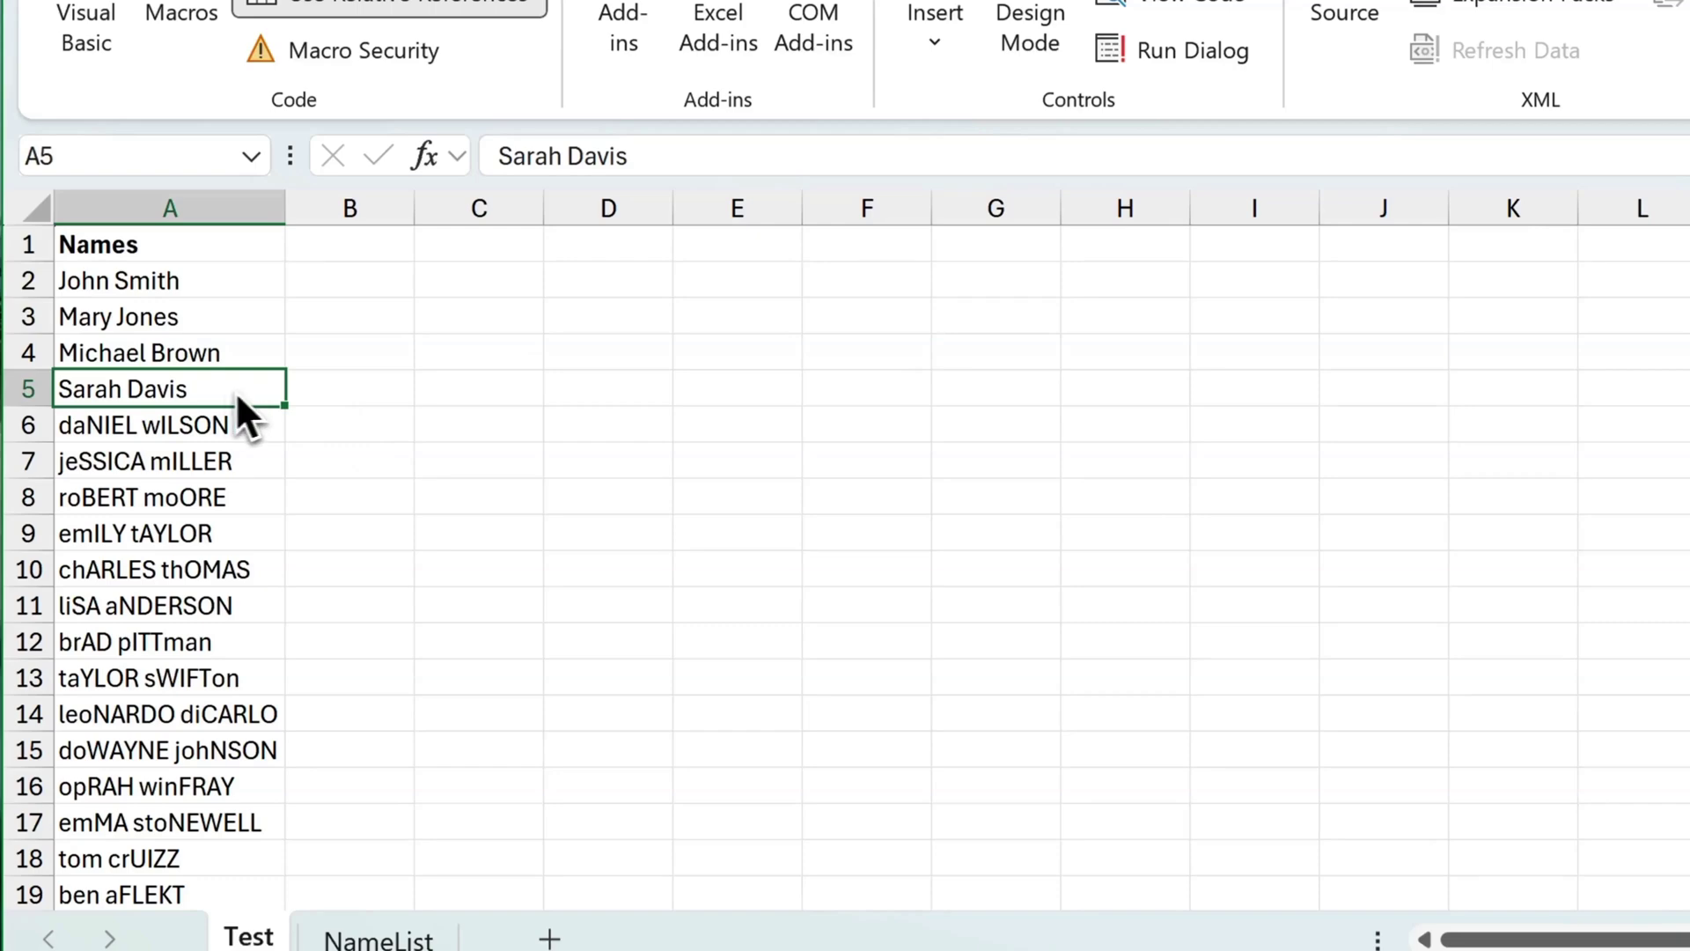
pyautogui.moveTo(233, 430); pyautogui.dragTo(242, 571)
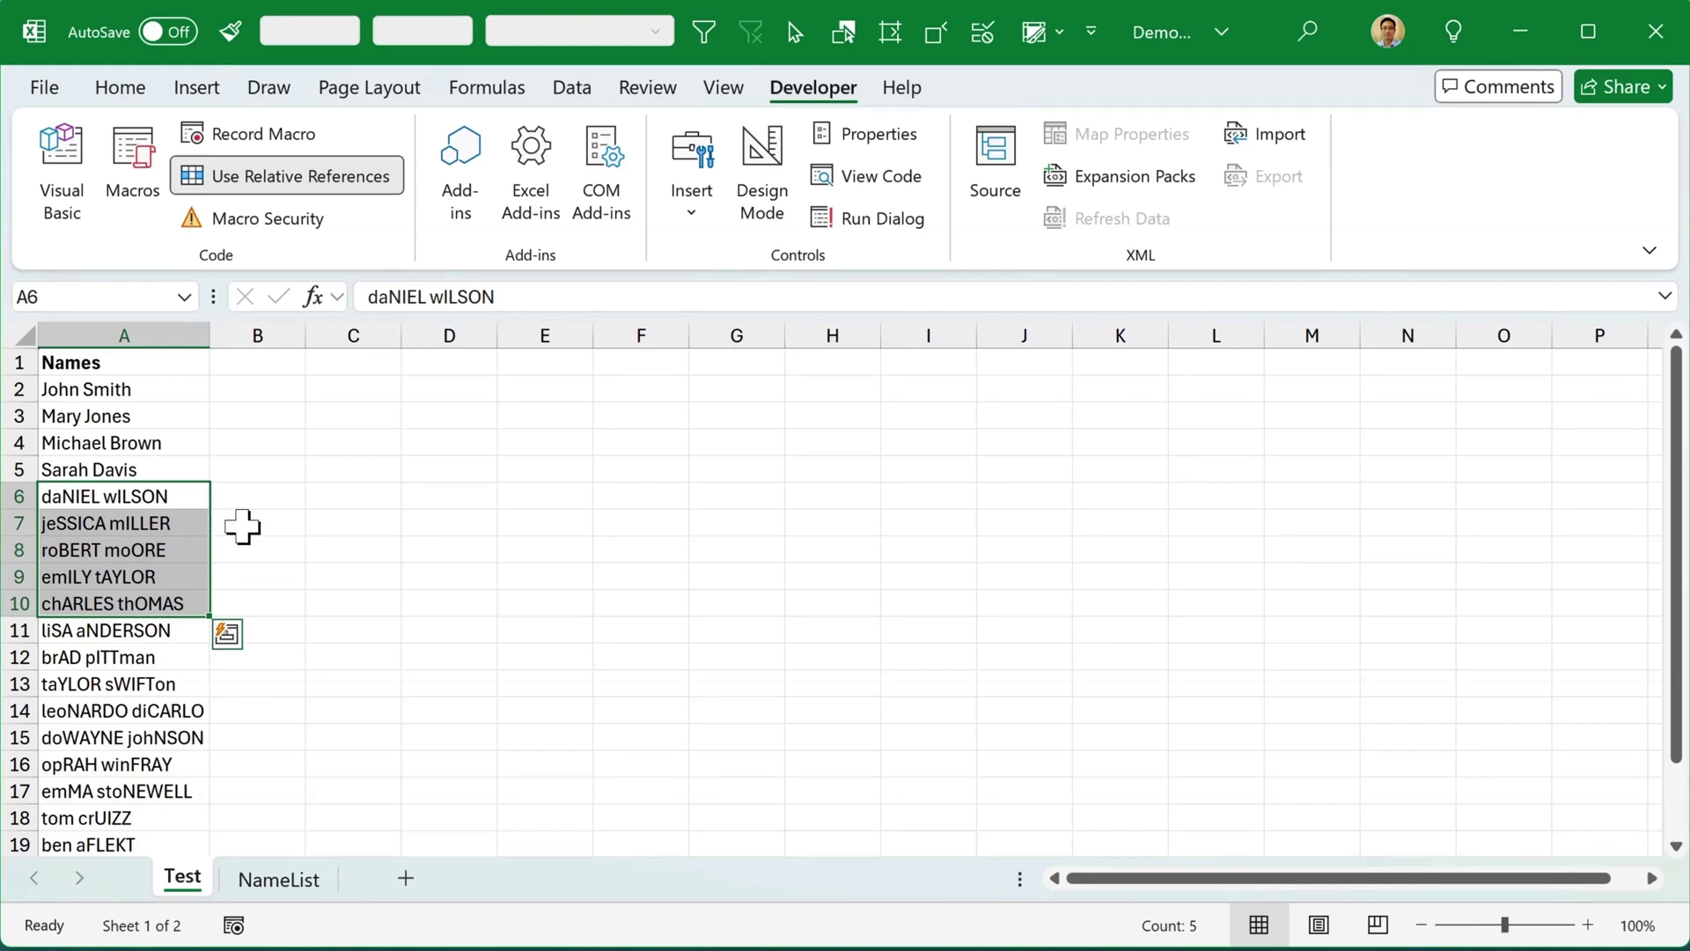
# Step: Jump to A1, open the VBA editor, and undock then redock the Edit toolbar
pyautogui.hotkey('ctrl', 'Home')
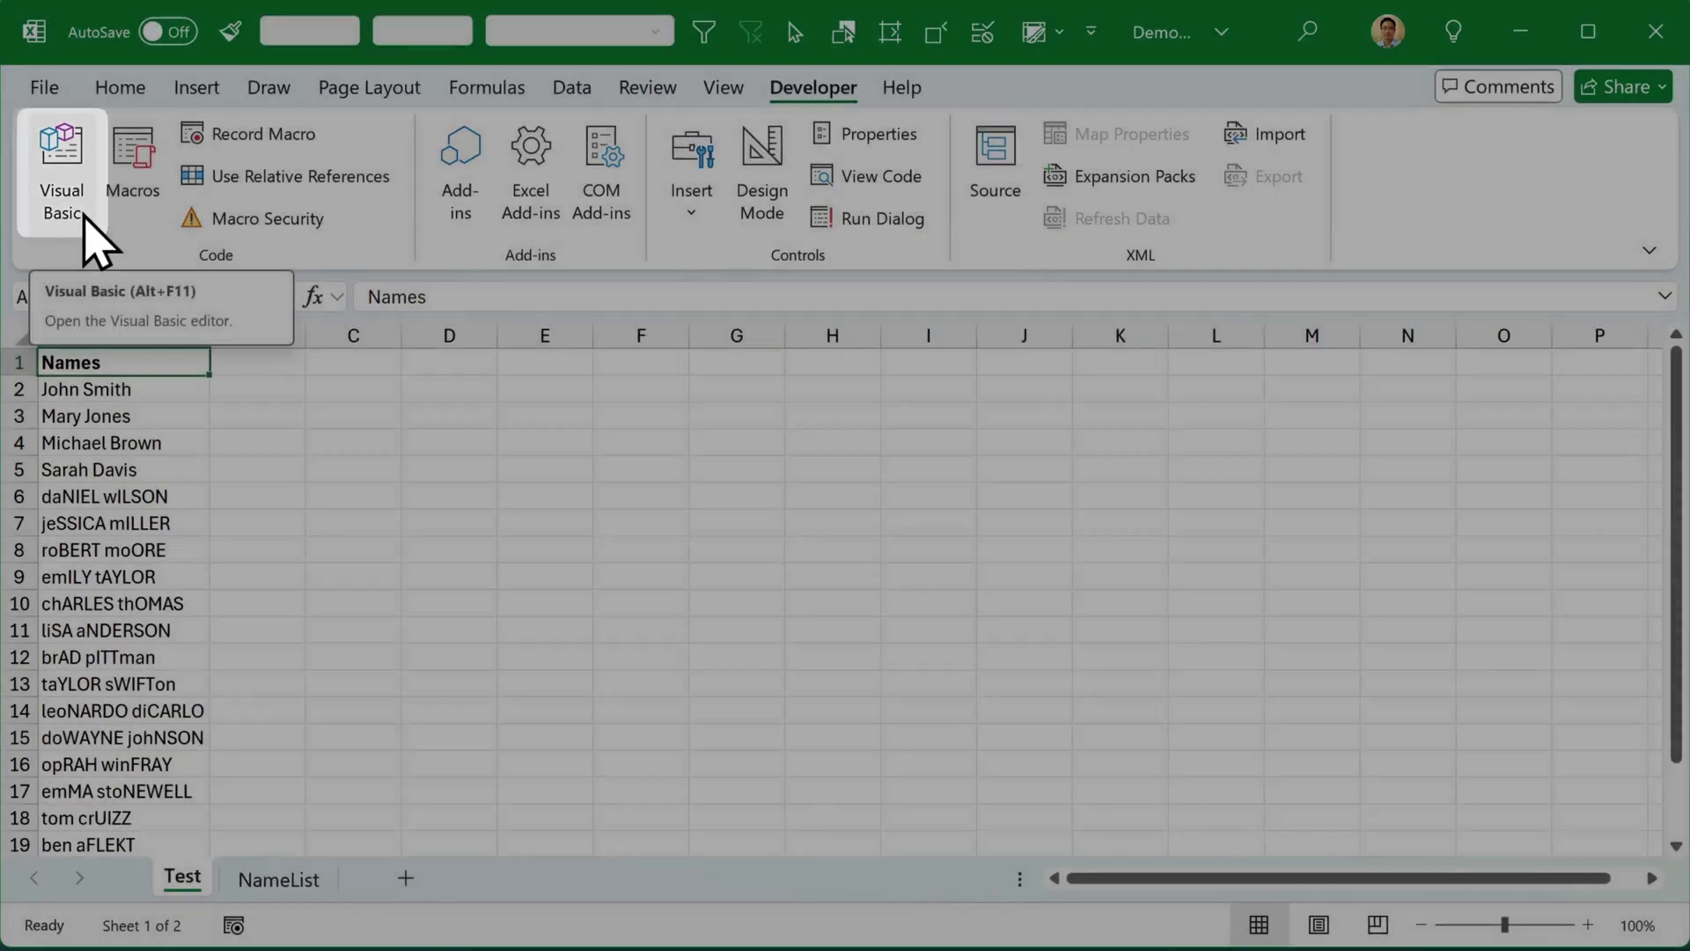
pyautogui.click(87, 230)
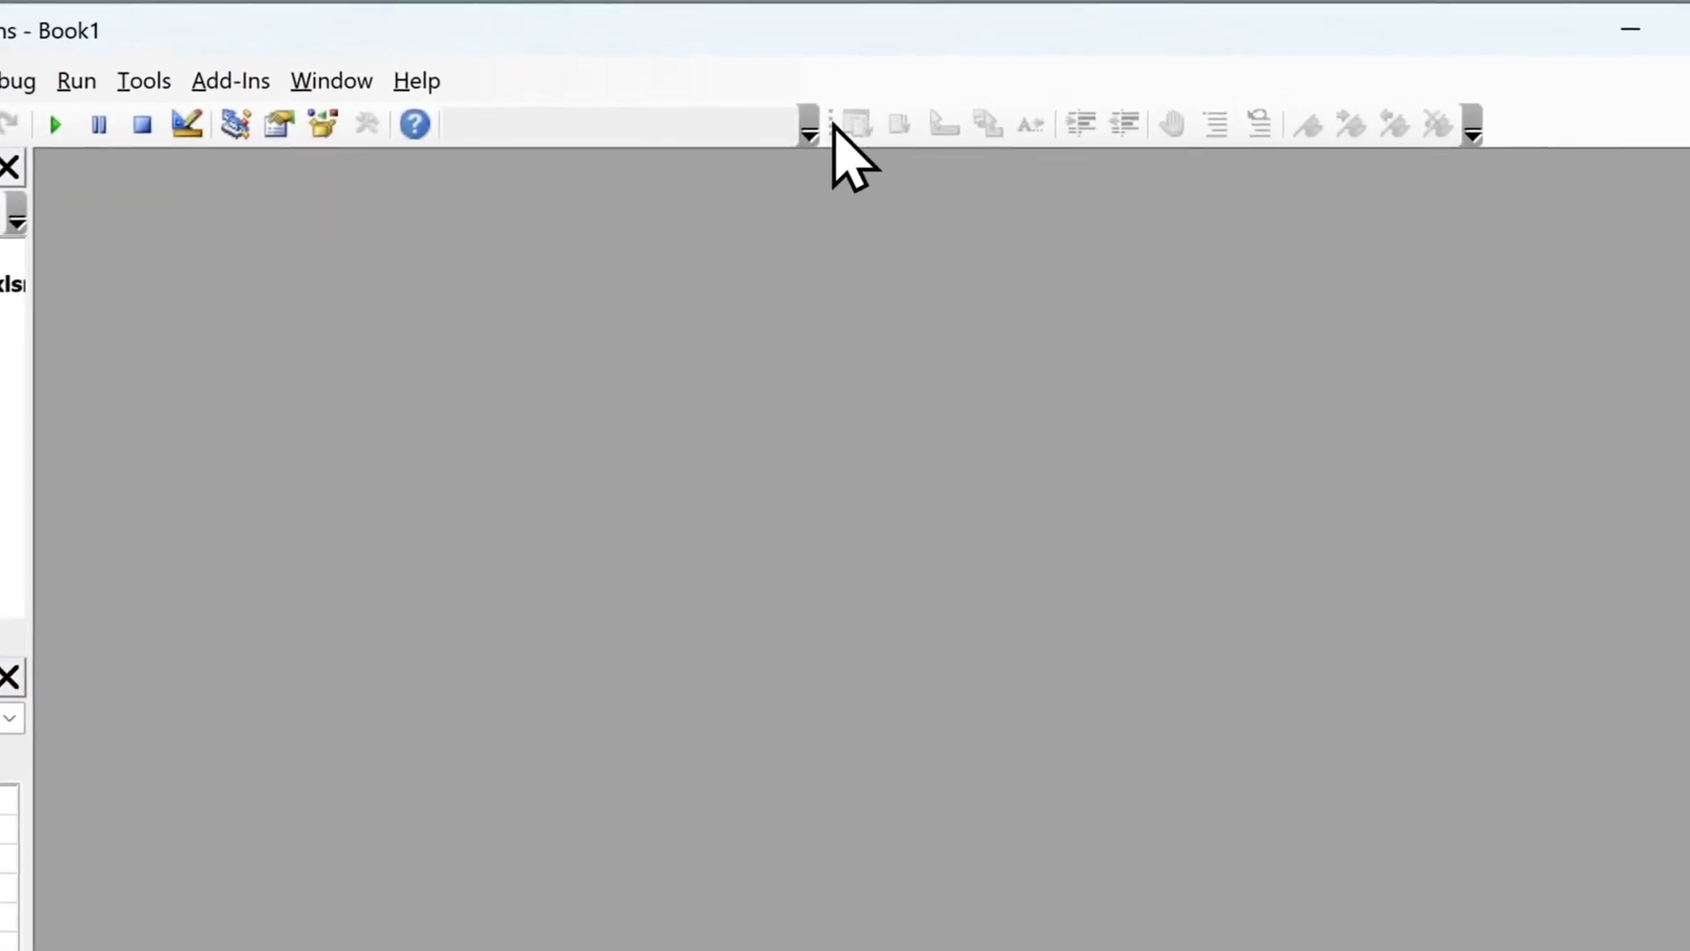
pyautogui.moveTo(865, 130); pyautogui.dragTo(538, 311)
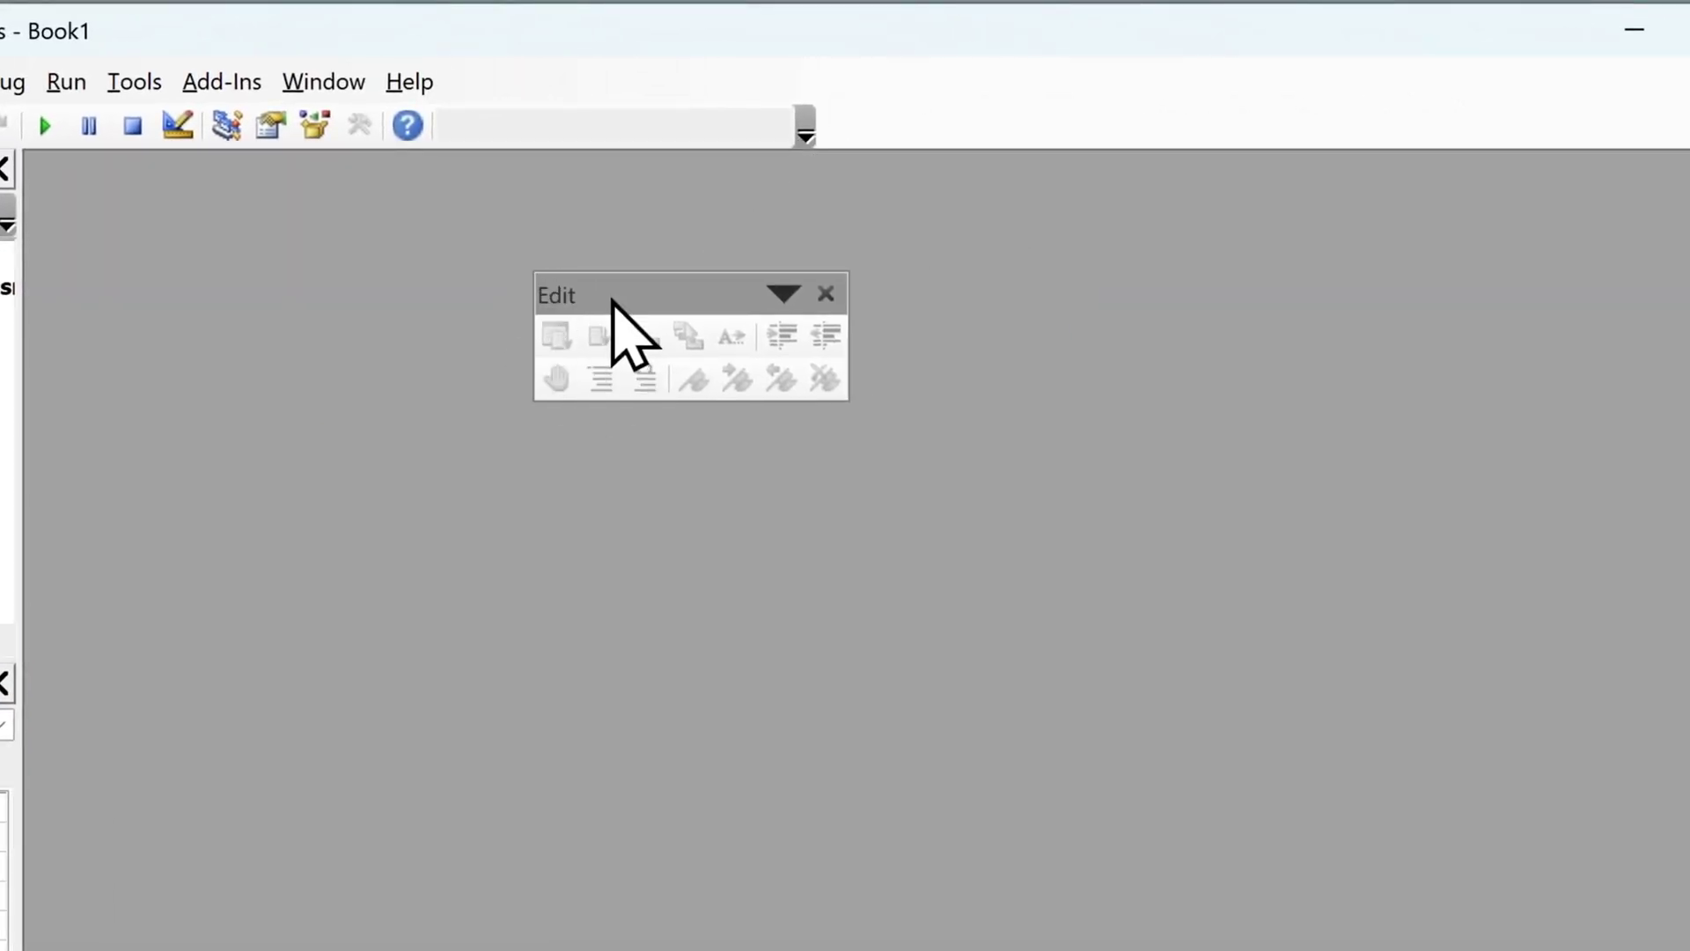
pyautogui.moveTo(615, 296)
pyautogui.mouseDown()
pyautogui.moveTo(933, 137)
pyautogui.moveTo(921, 129)
pyautogui.mouseUp()
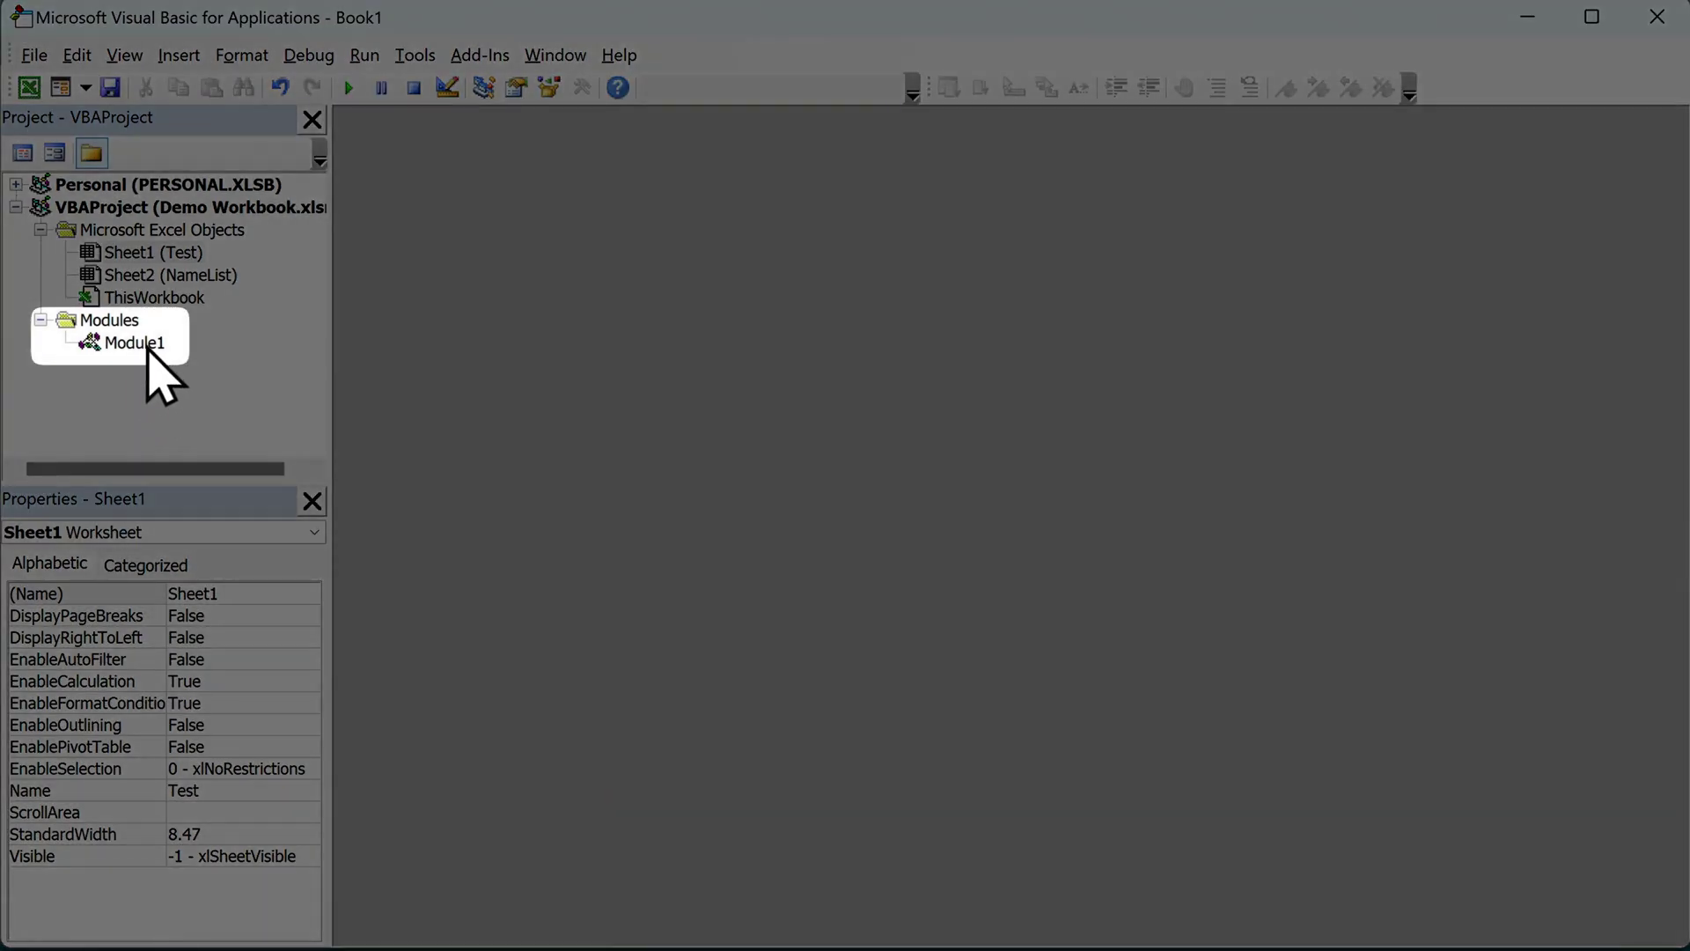
# Step: Open Module1 from the Project Explorer to view the ConvertToProperCase code
pyautogui.doubleClick(145, 347)
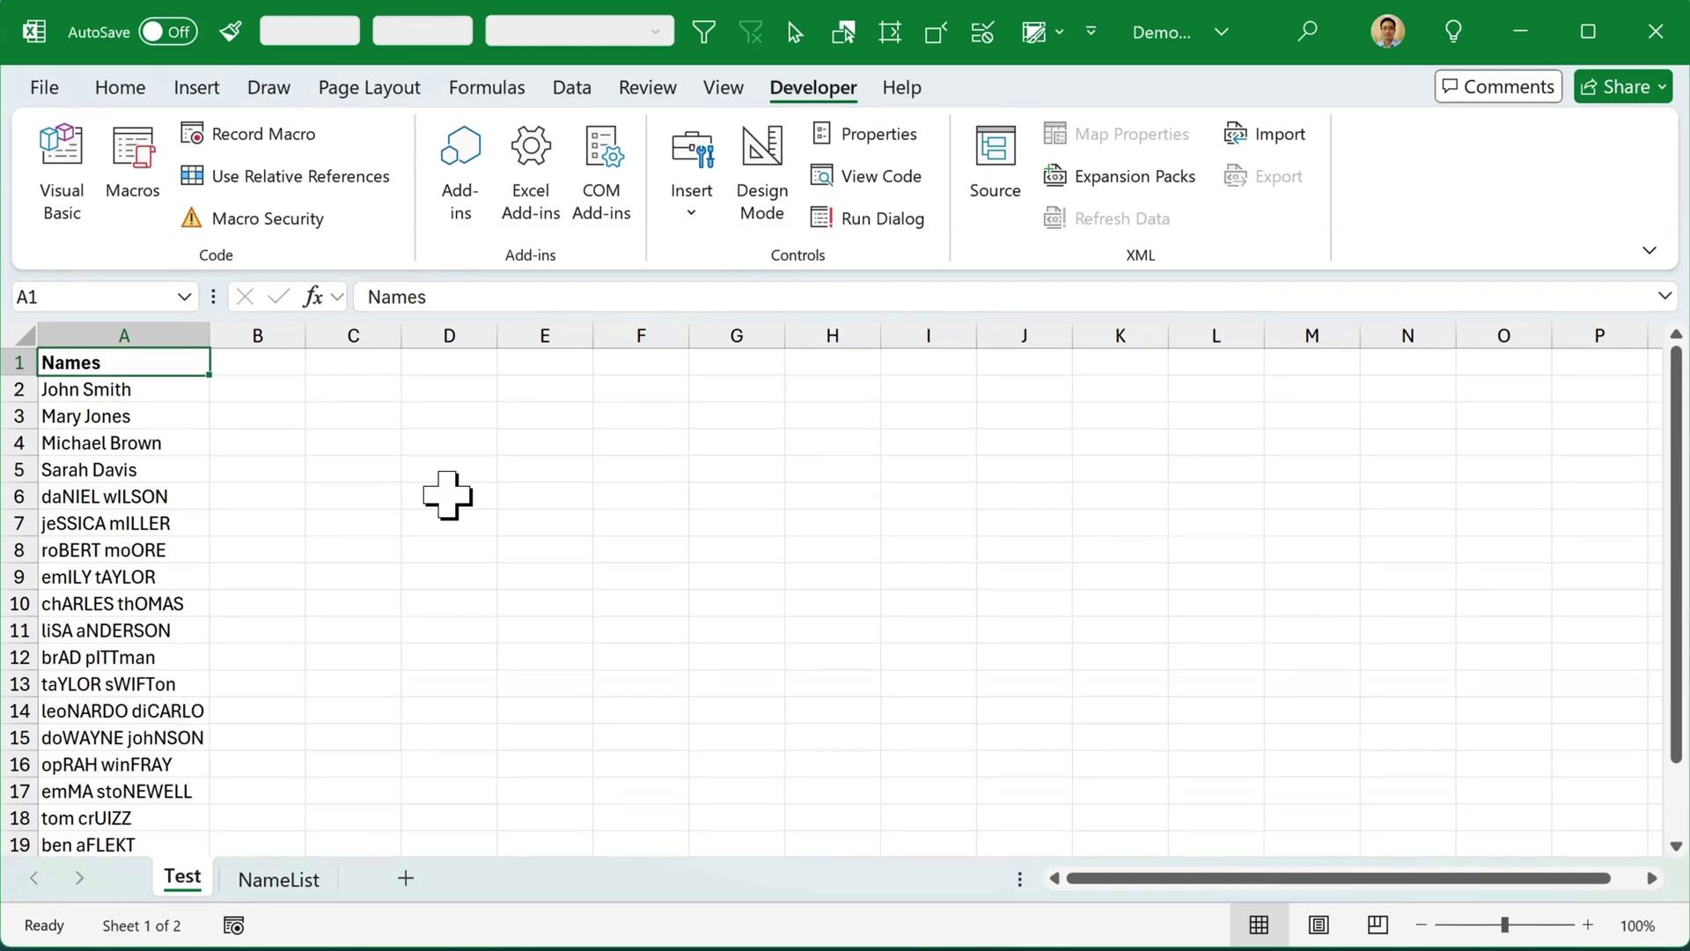
# Step: Select the mixed-case names A6:A10 and switch to the VBA editor with Alt+F11
pyautogui.moveTo(185, 493); pyautogui.dragTo(186, 604)
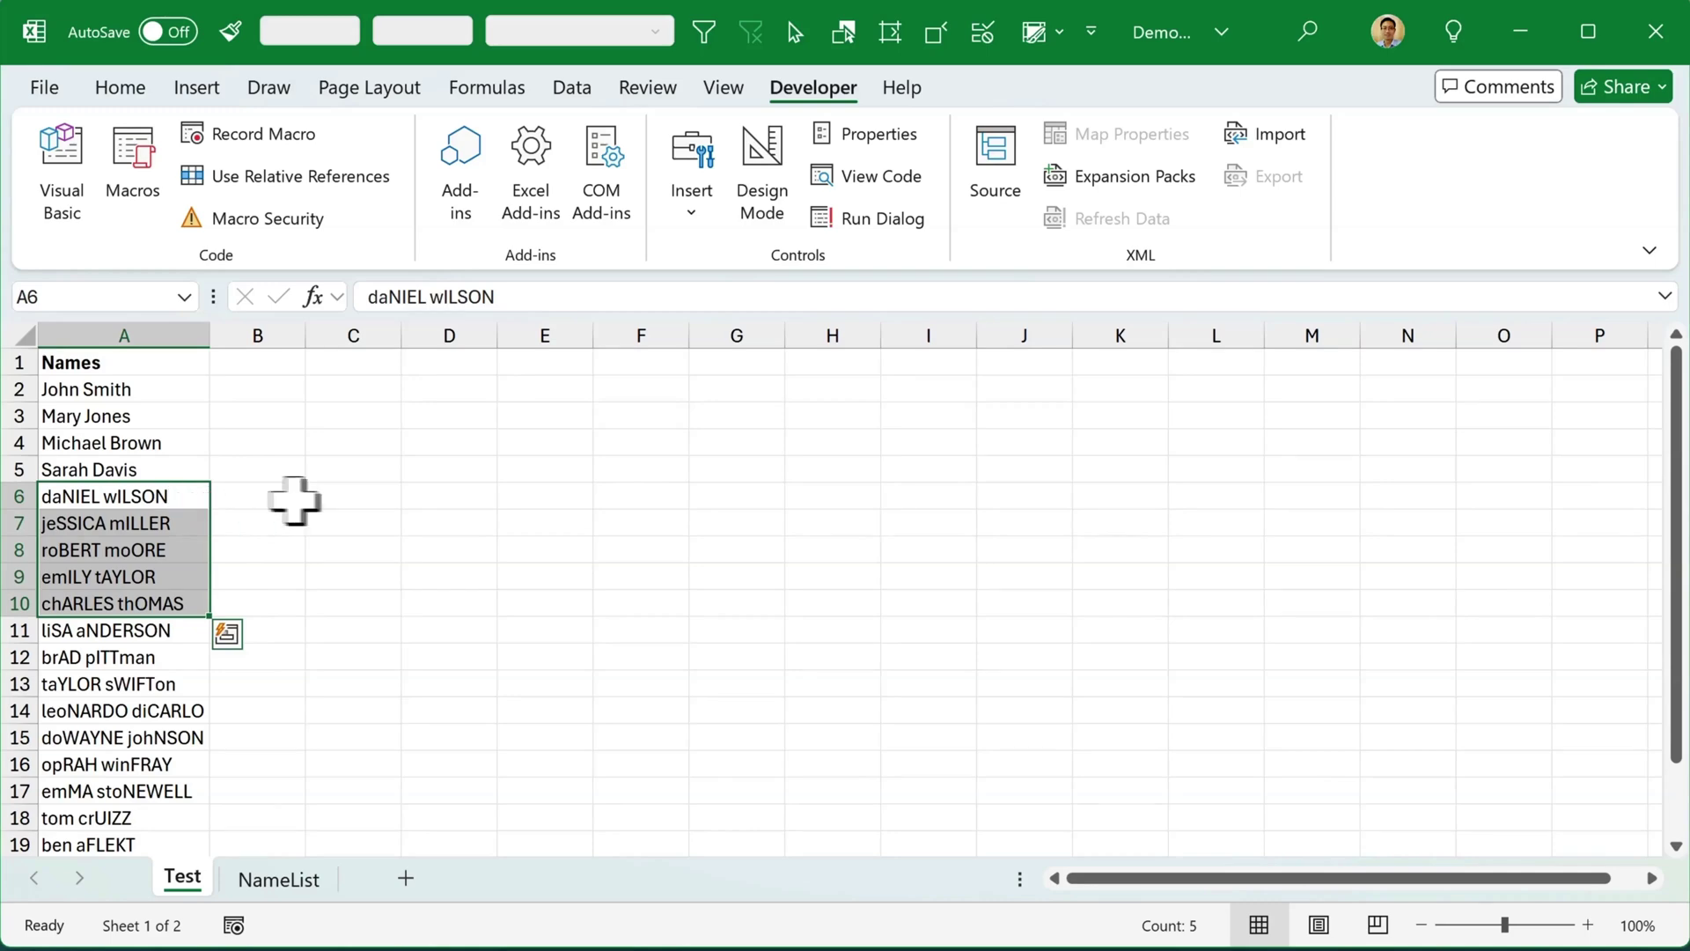
pyautogui.hotkey('alt', 'F11')
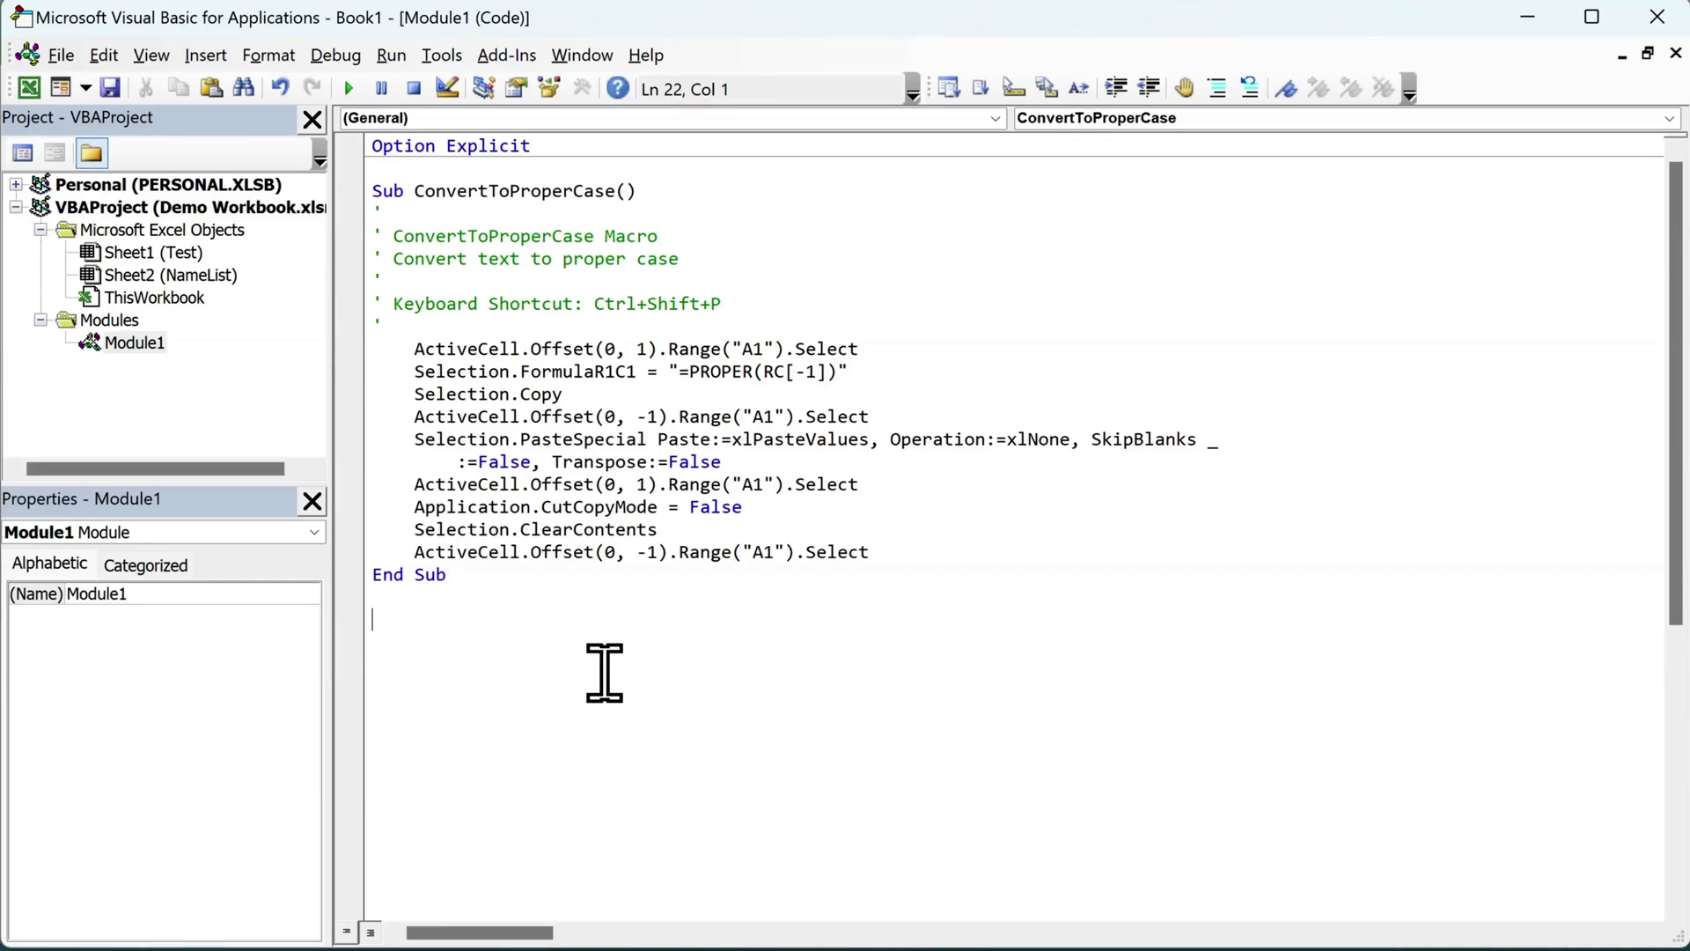
pyautogui.write('Sub ConvertToProperCaseAll()')
# Step: Start the ConvertToProperCaseAll procedure and declare the loop variable cell as Range
pyautogui.press('Return')
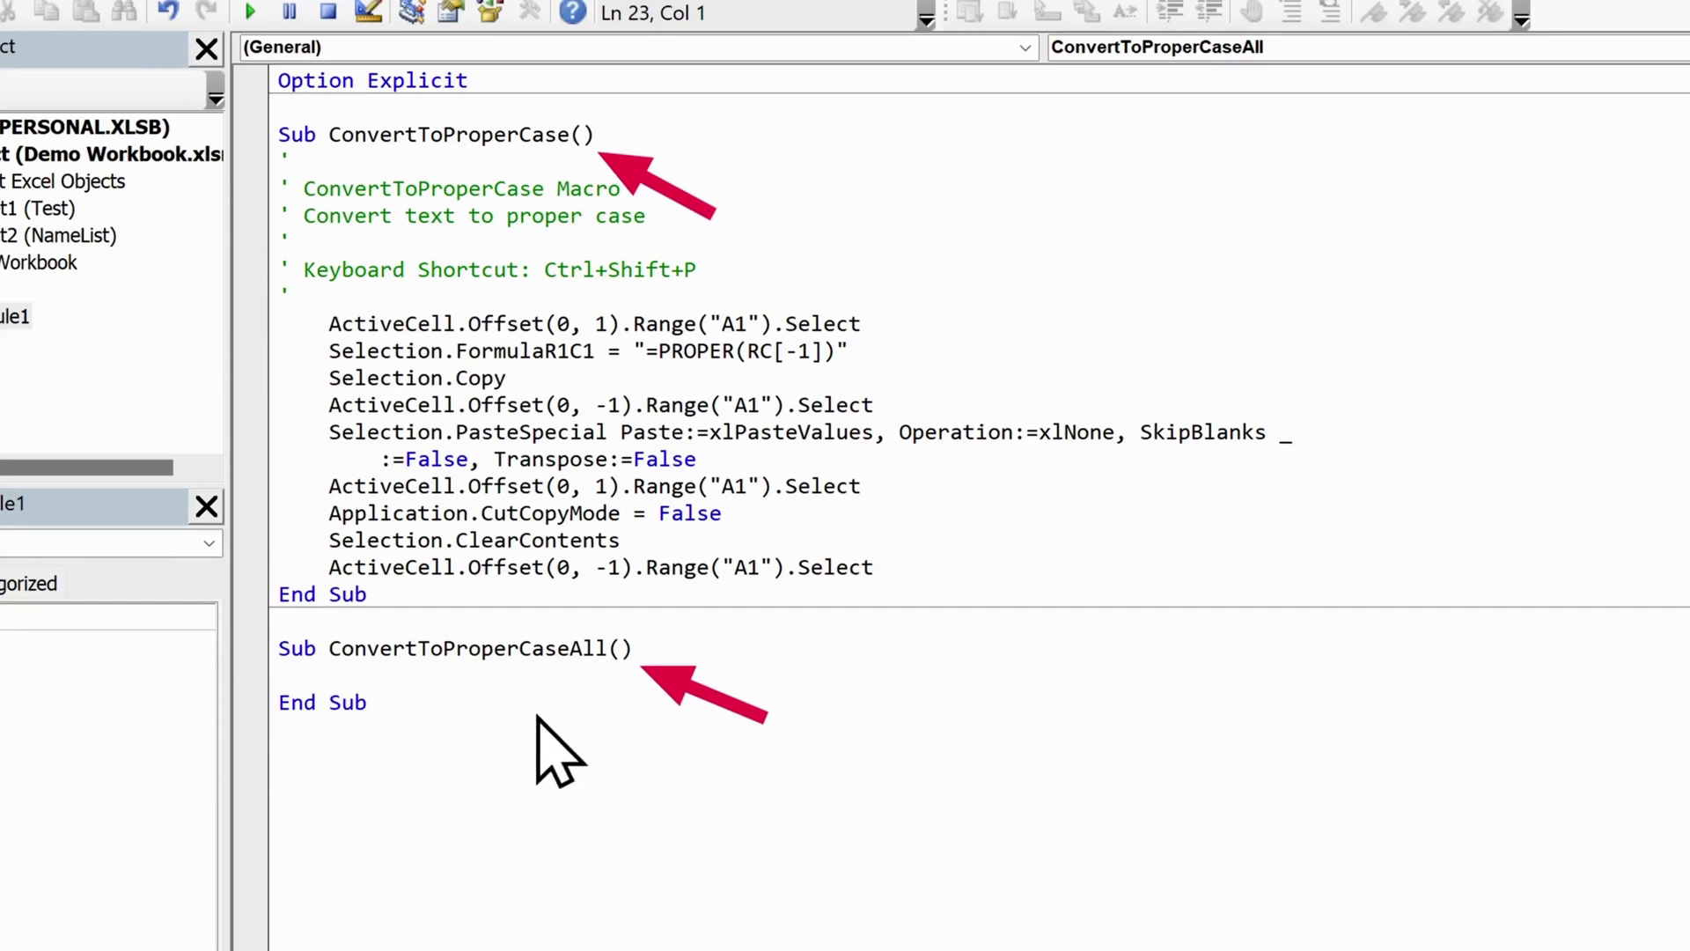
pyautogui.press('Tab')
pyautogui.write('dim cell as r')
pyautogui.press('Tab')
pyautogui.press('Return')
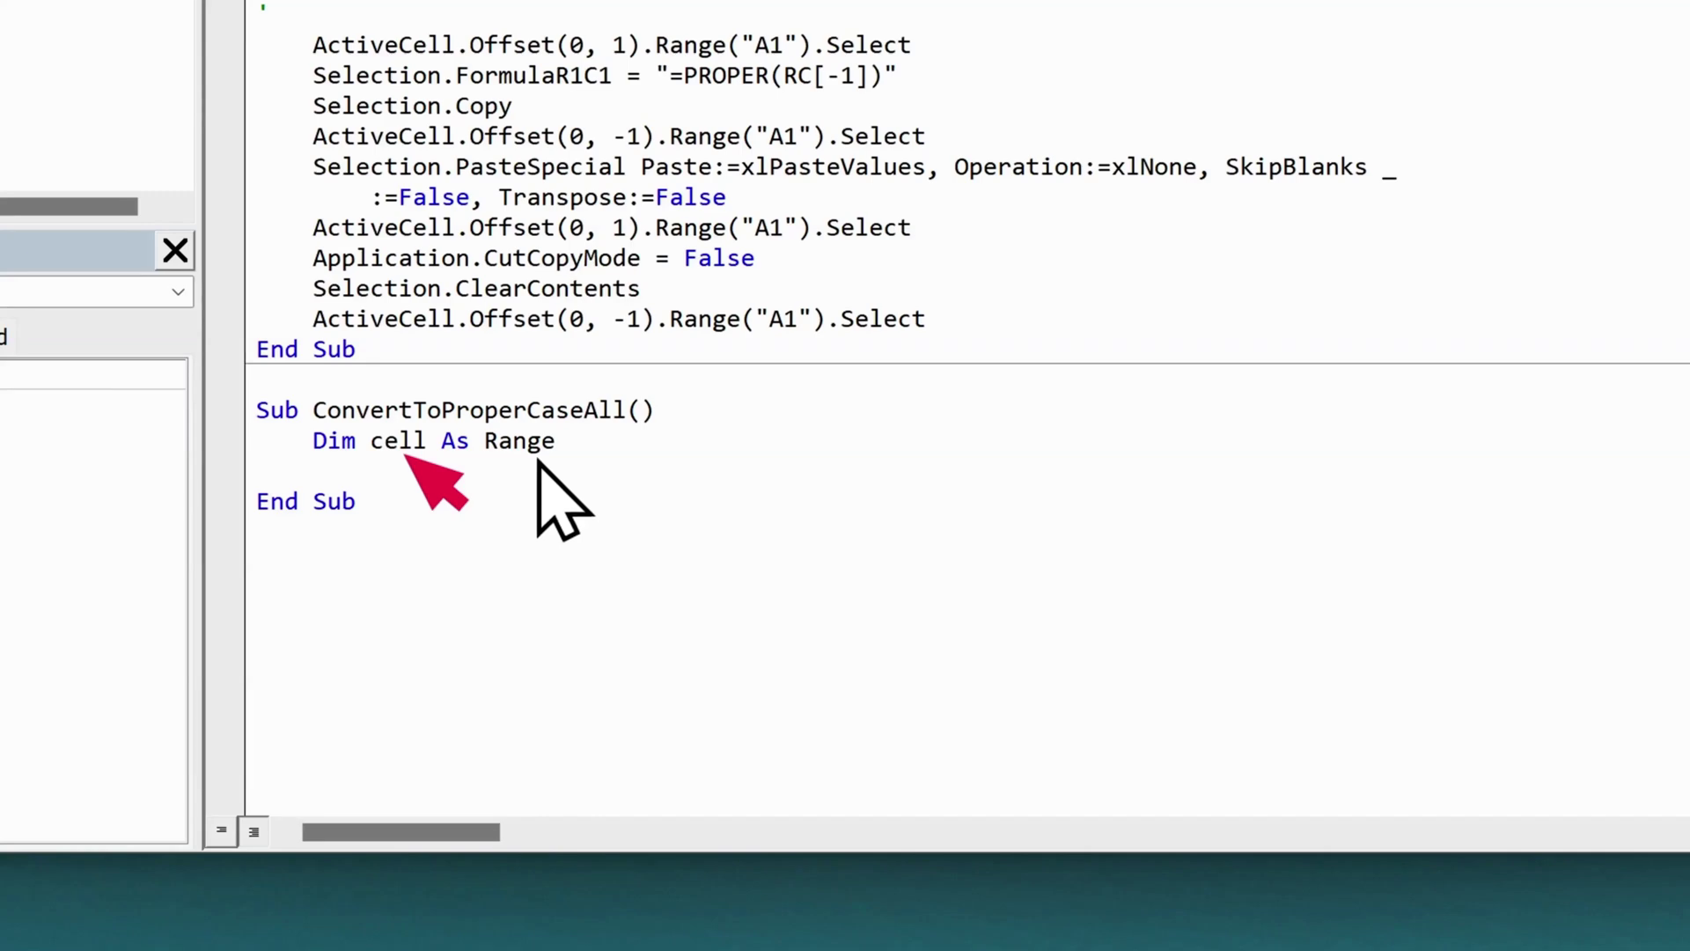
pyautogui.write('for each cell in selection')
# Step: Write the For Each loop body using WorksheetFunction.Proper with End If and Next cell, then return to Excel
pyautogui.press('Return')
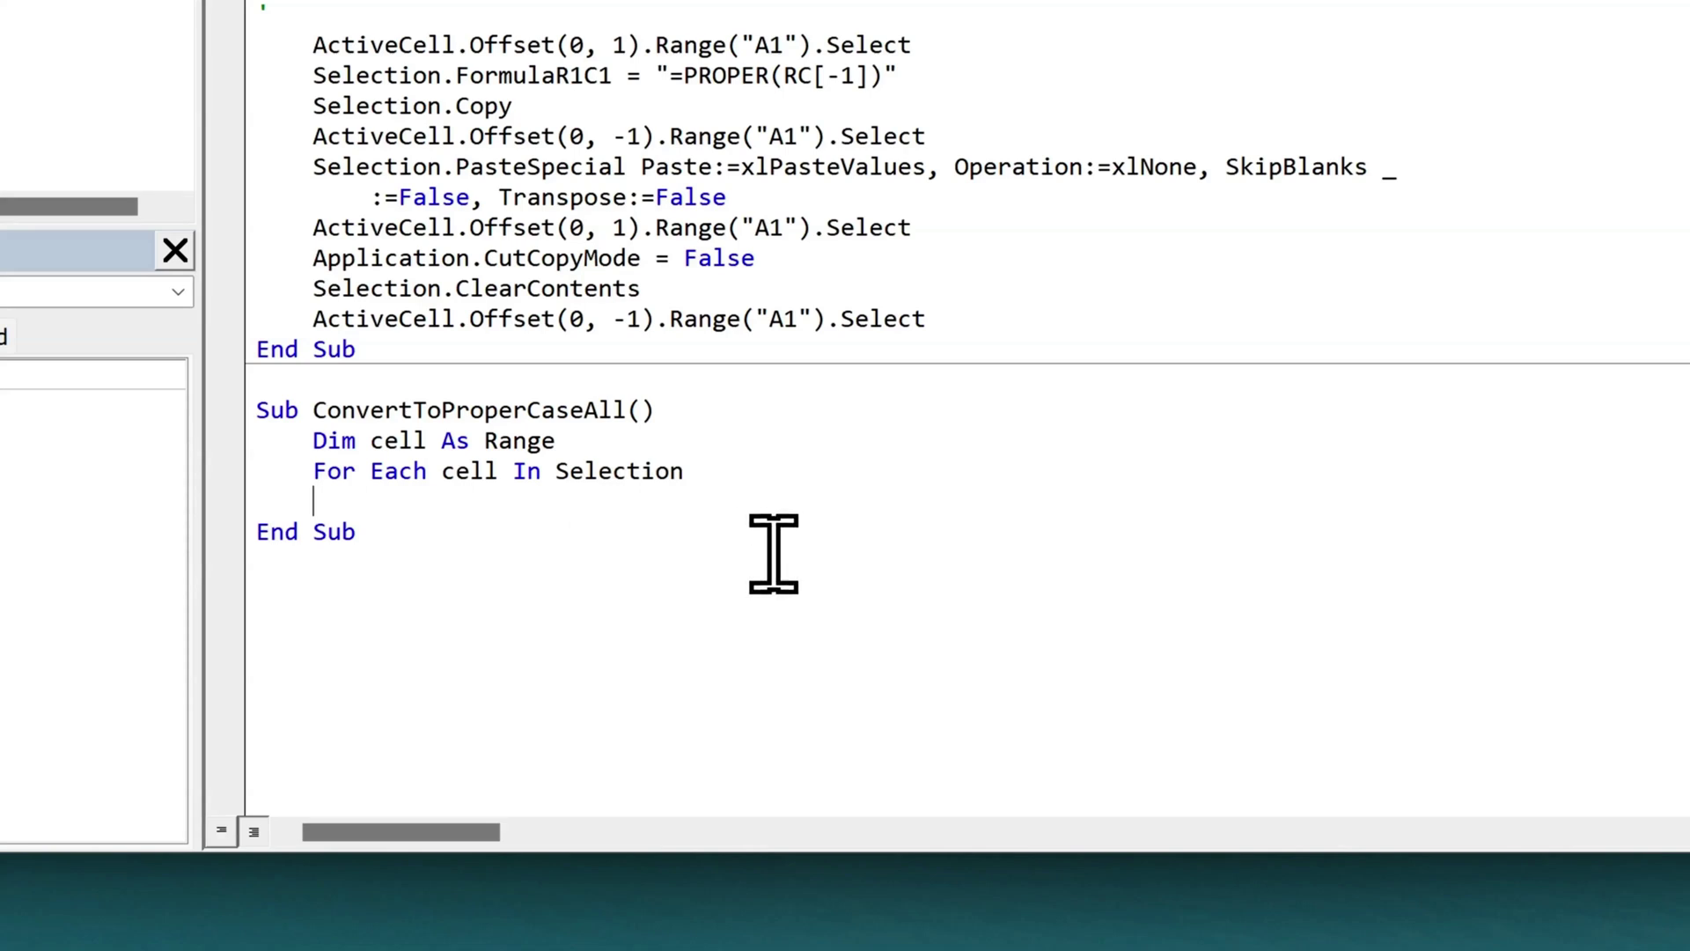
pyautogui.press('Tab')
pyautogui.write('If not isempty(cell) and vartype(cell.value')
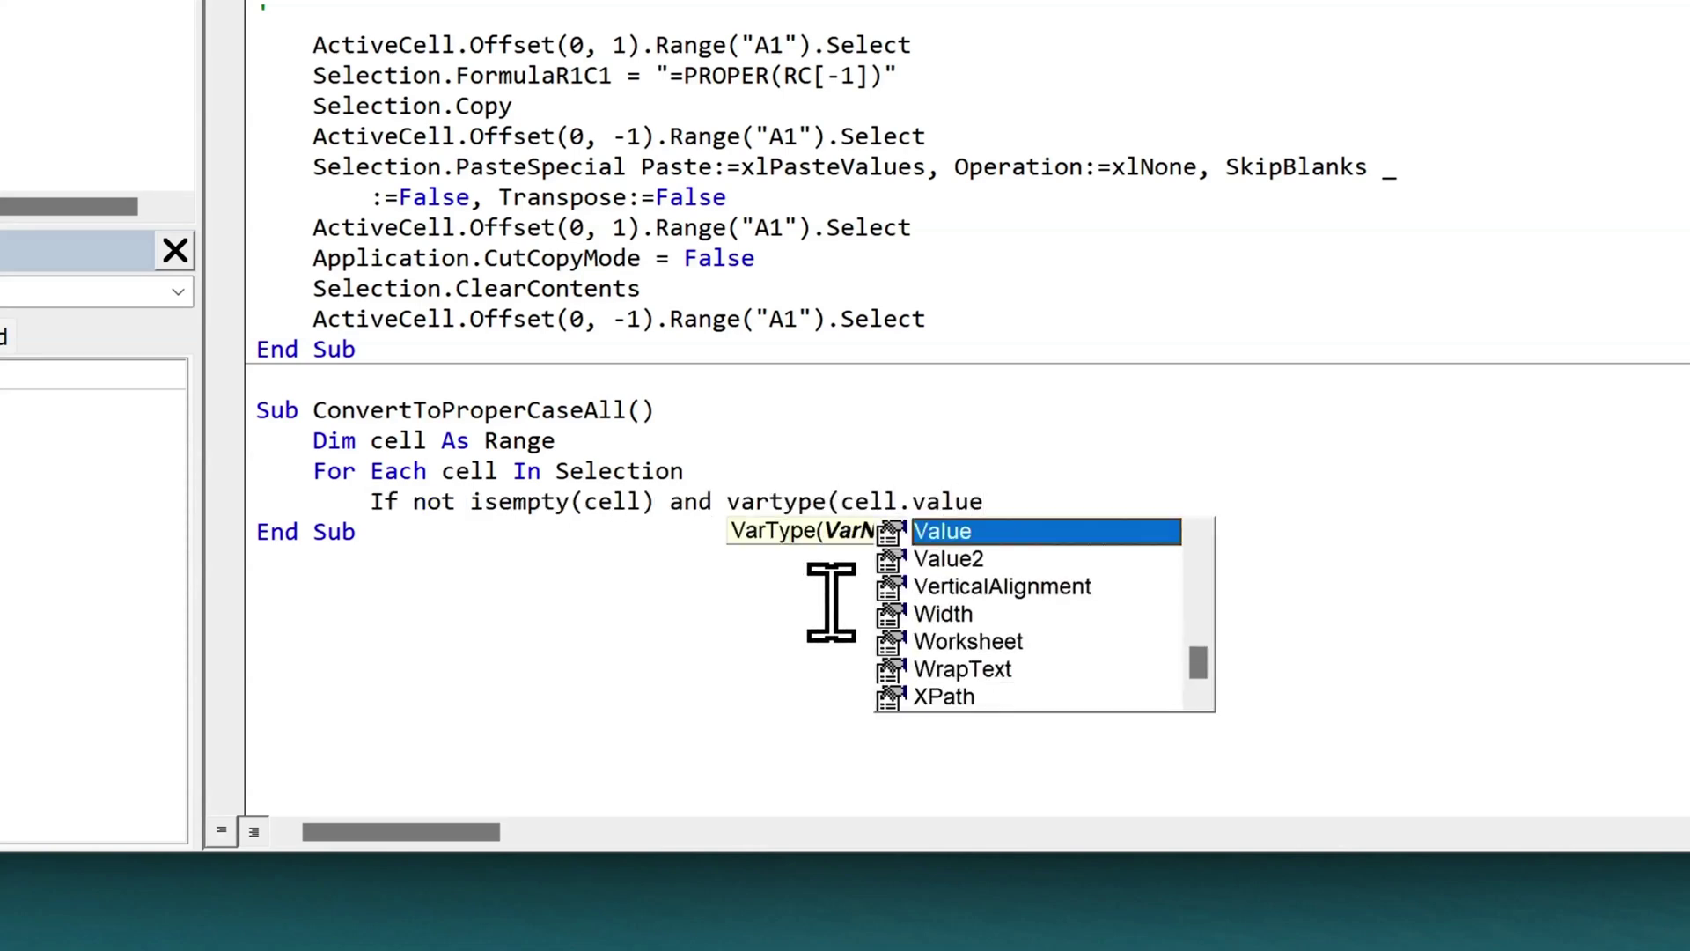
pyautogui.write(') = vbstring Then')
pyautogui.press('Return')
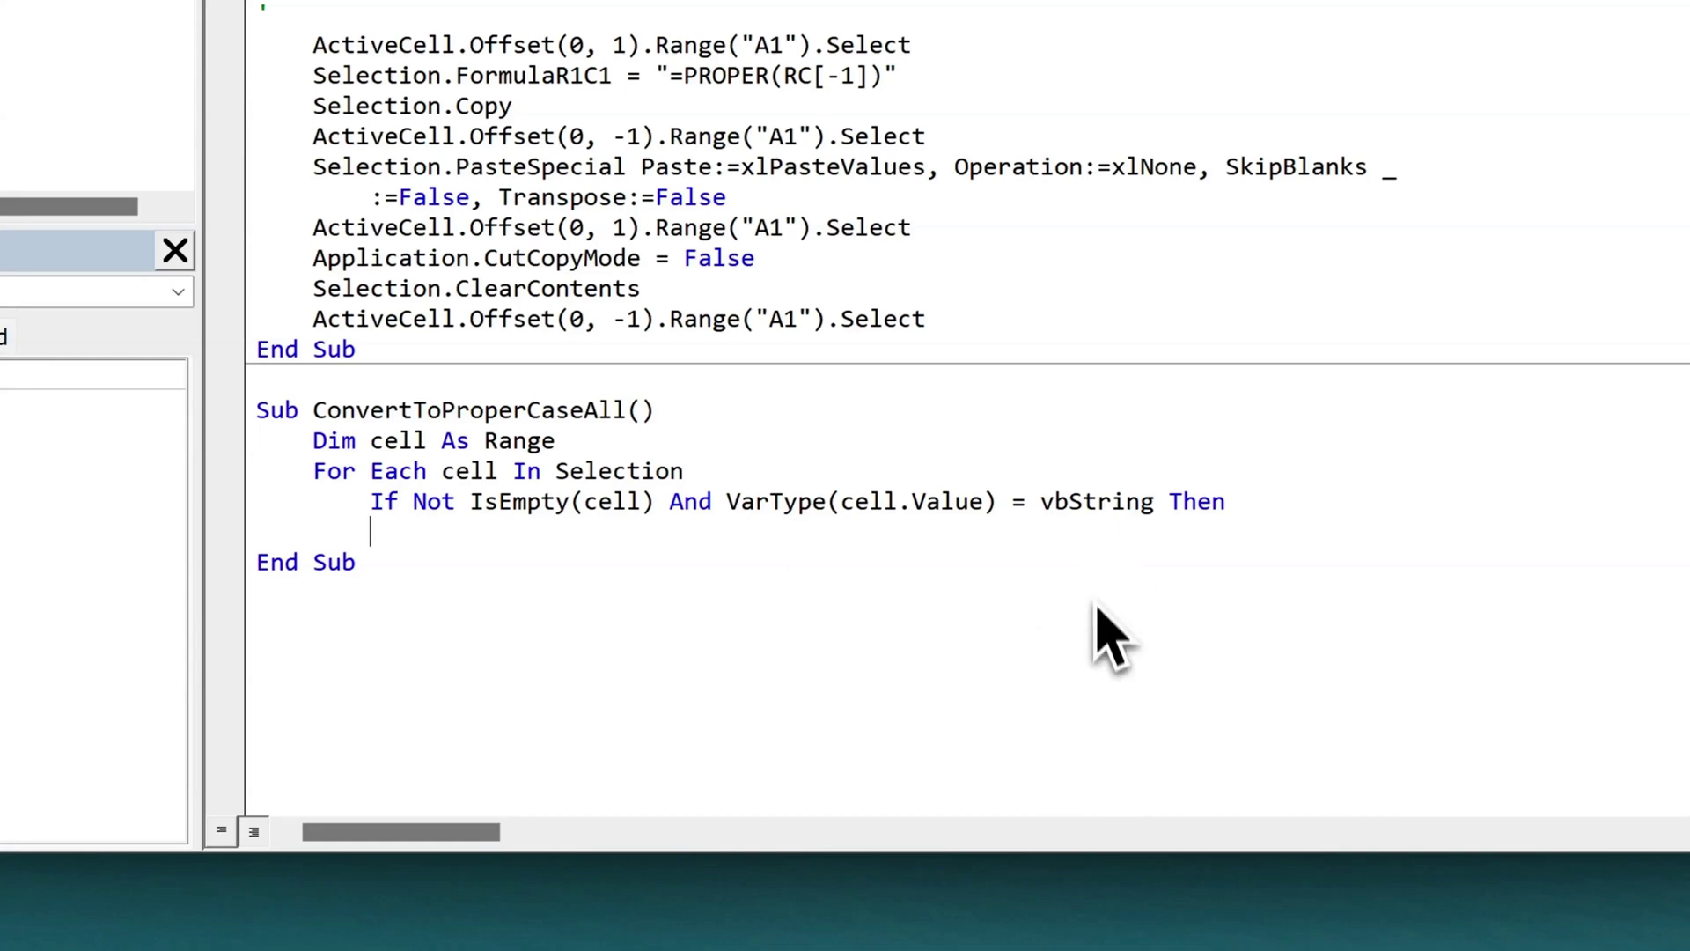
pyautogui.write('cell.value = appli')
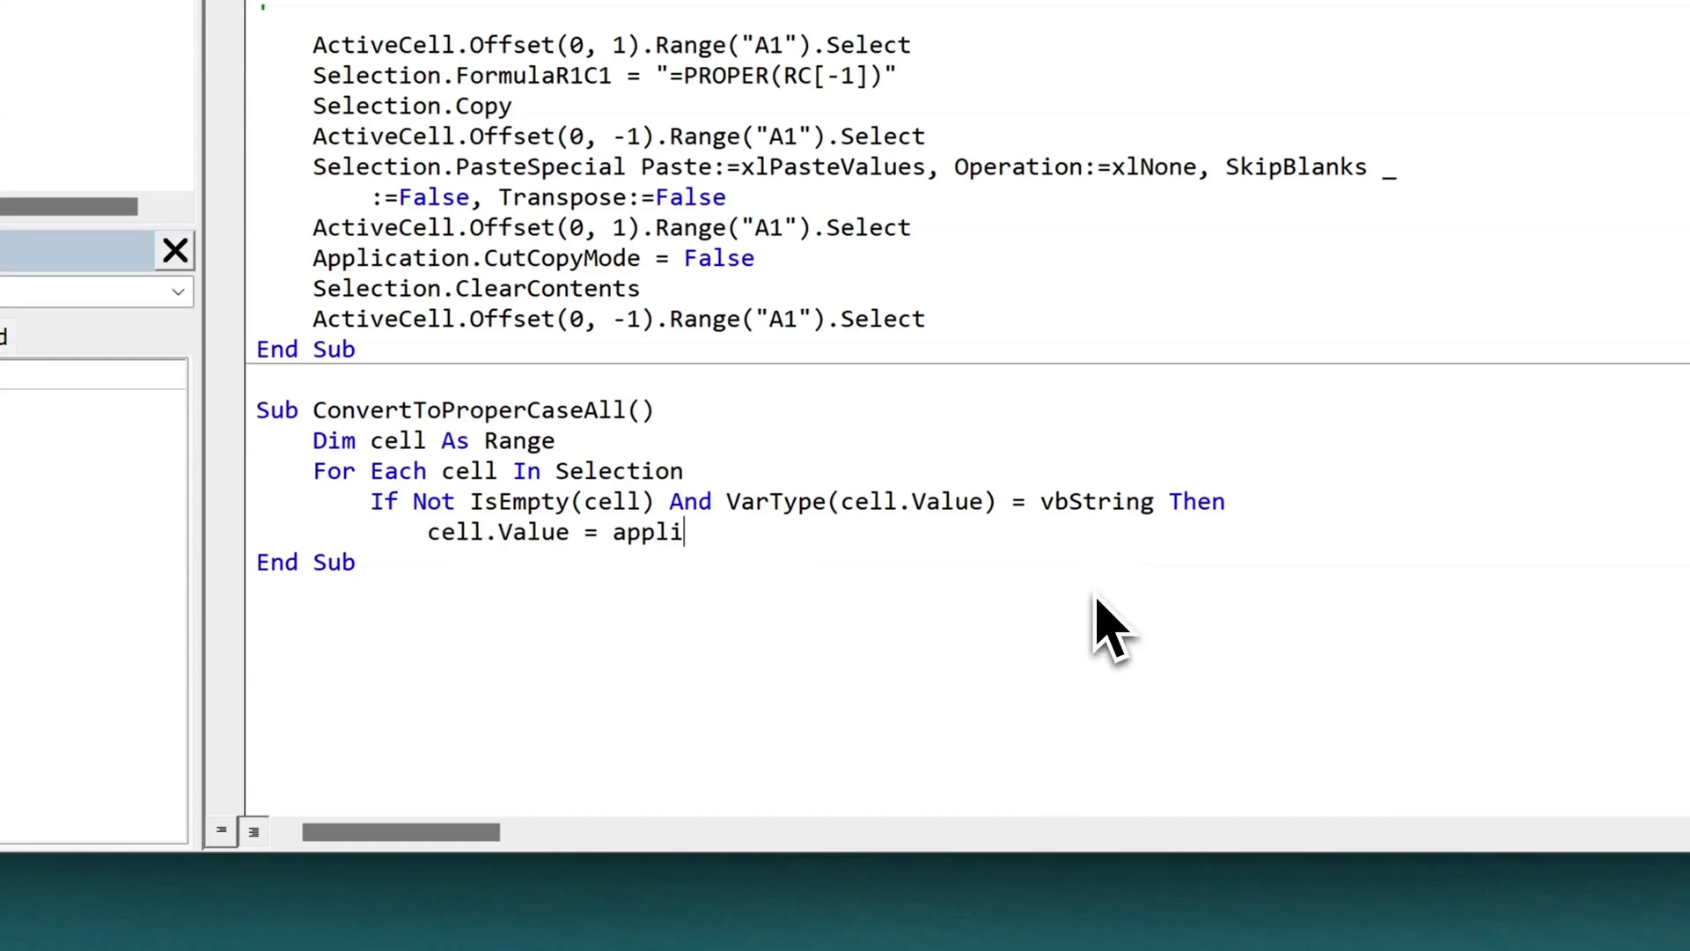
pyautogui.write('cation.worksheet.proper(cell.Value)')
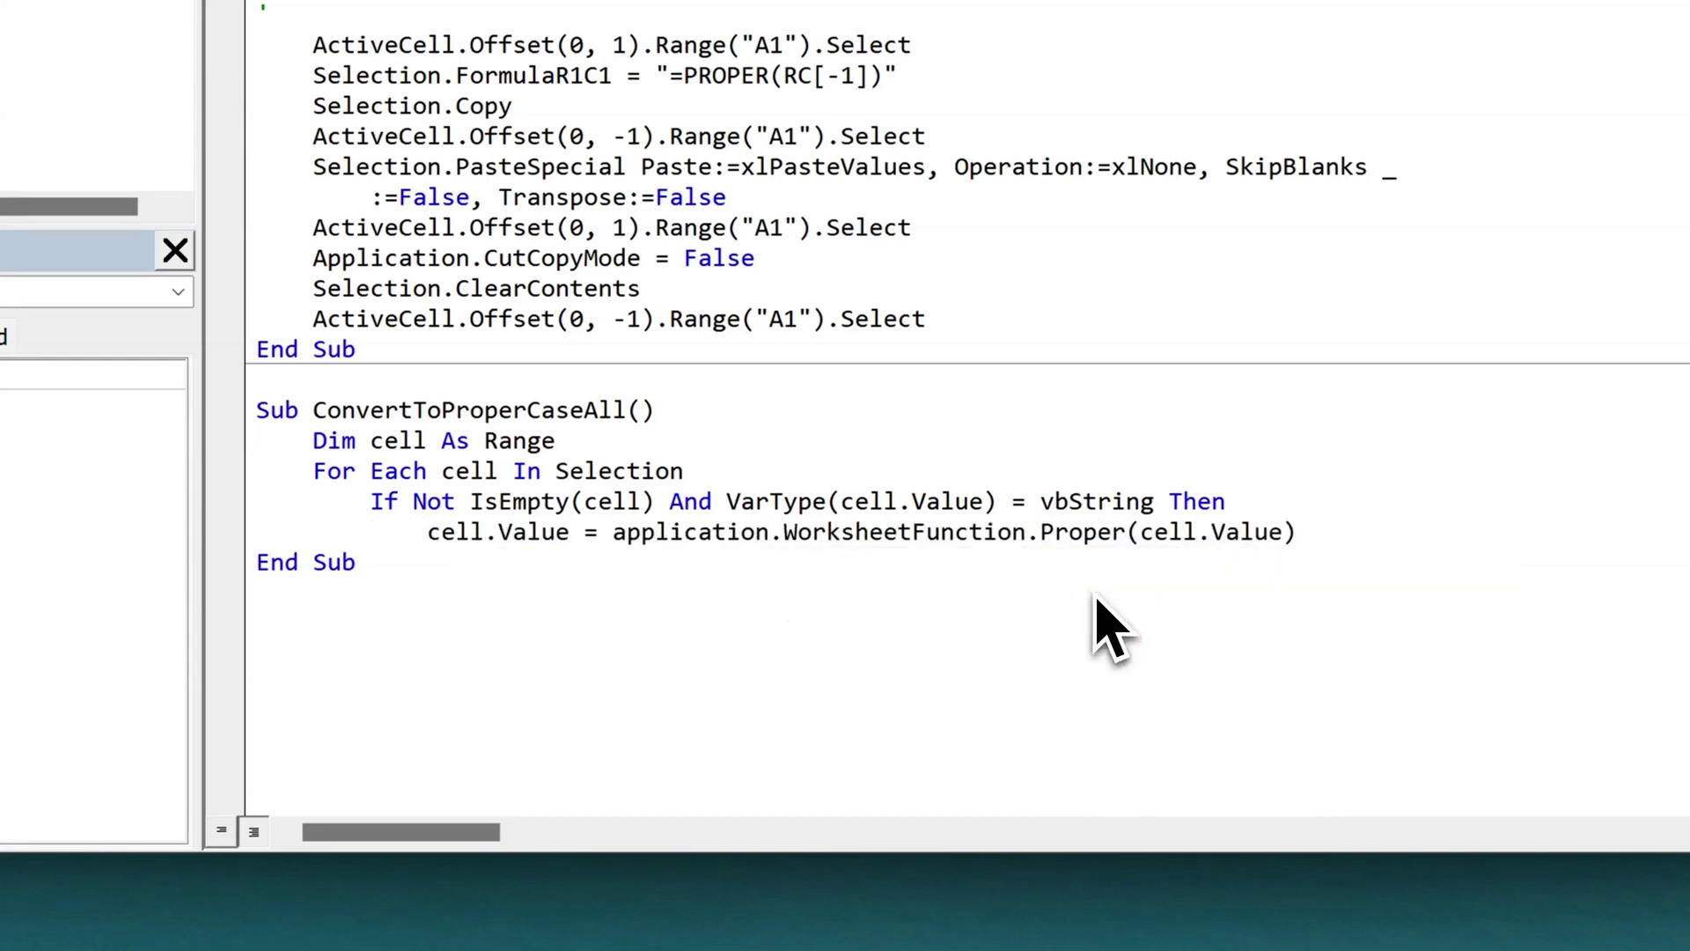
pyautogui.press('Return')
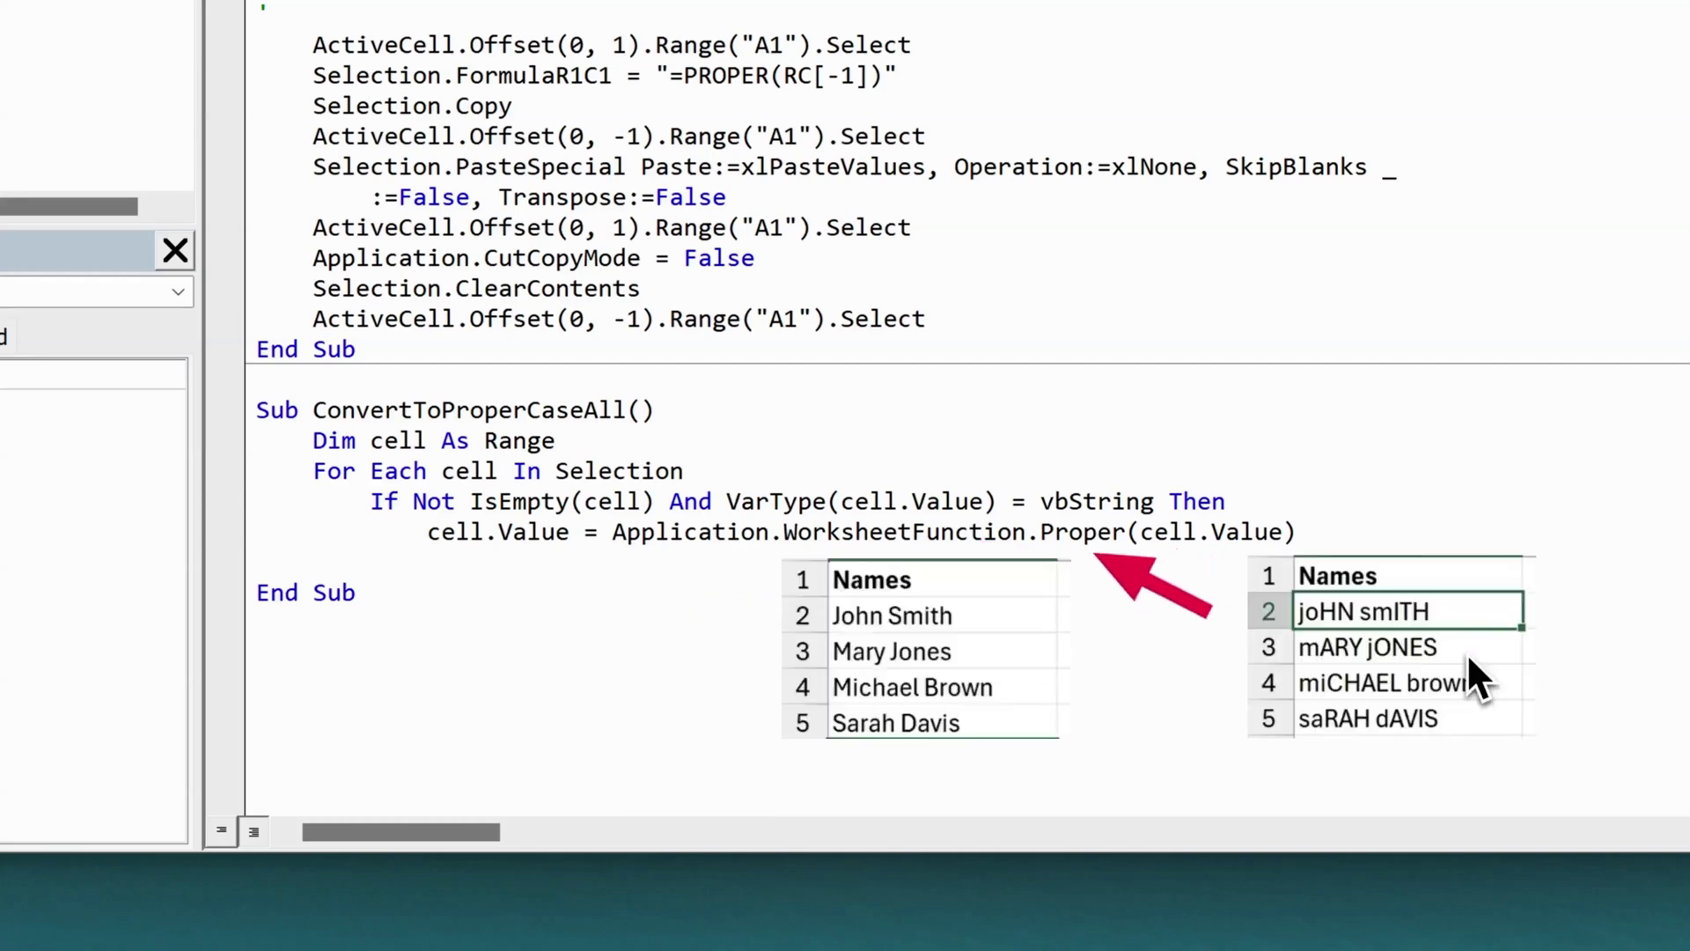
pyautogui.write('end')
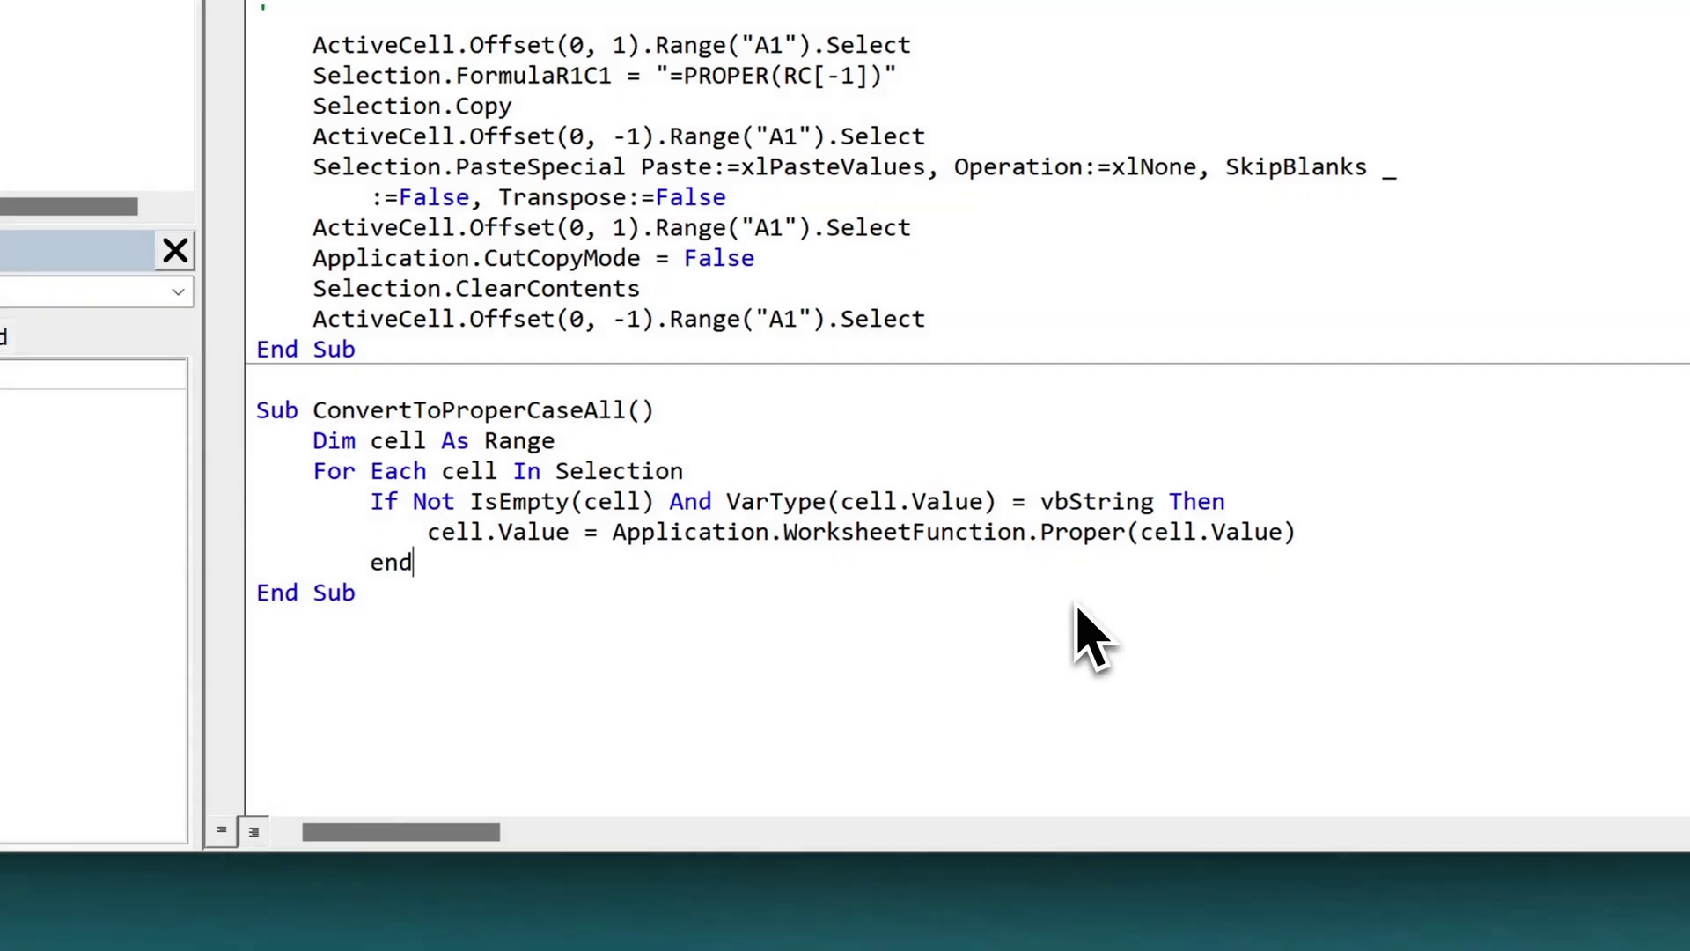
pyautogui.write(' if')
pyautogui.press('Return')
pyautogui.write('Next cell')
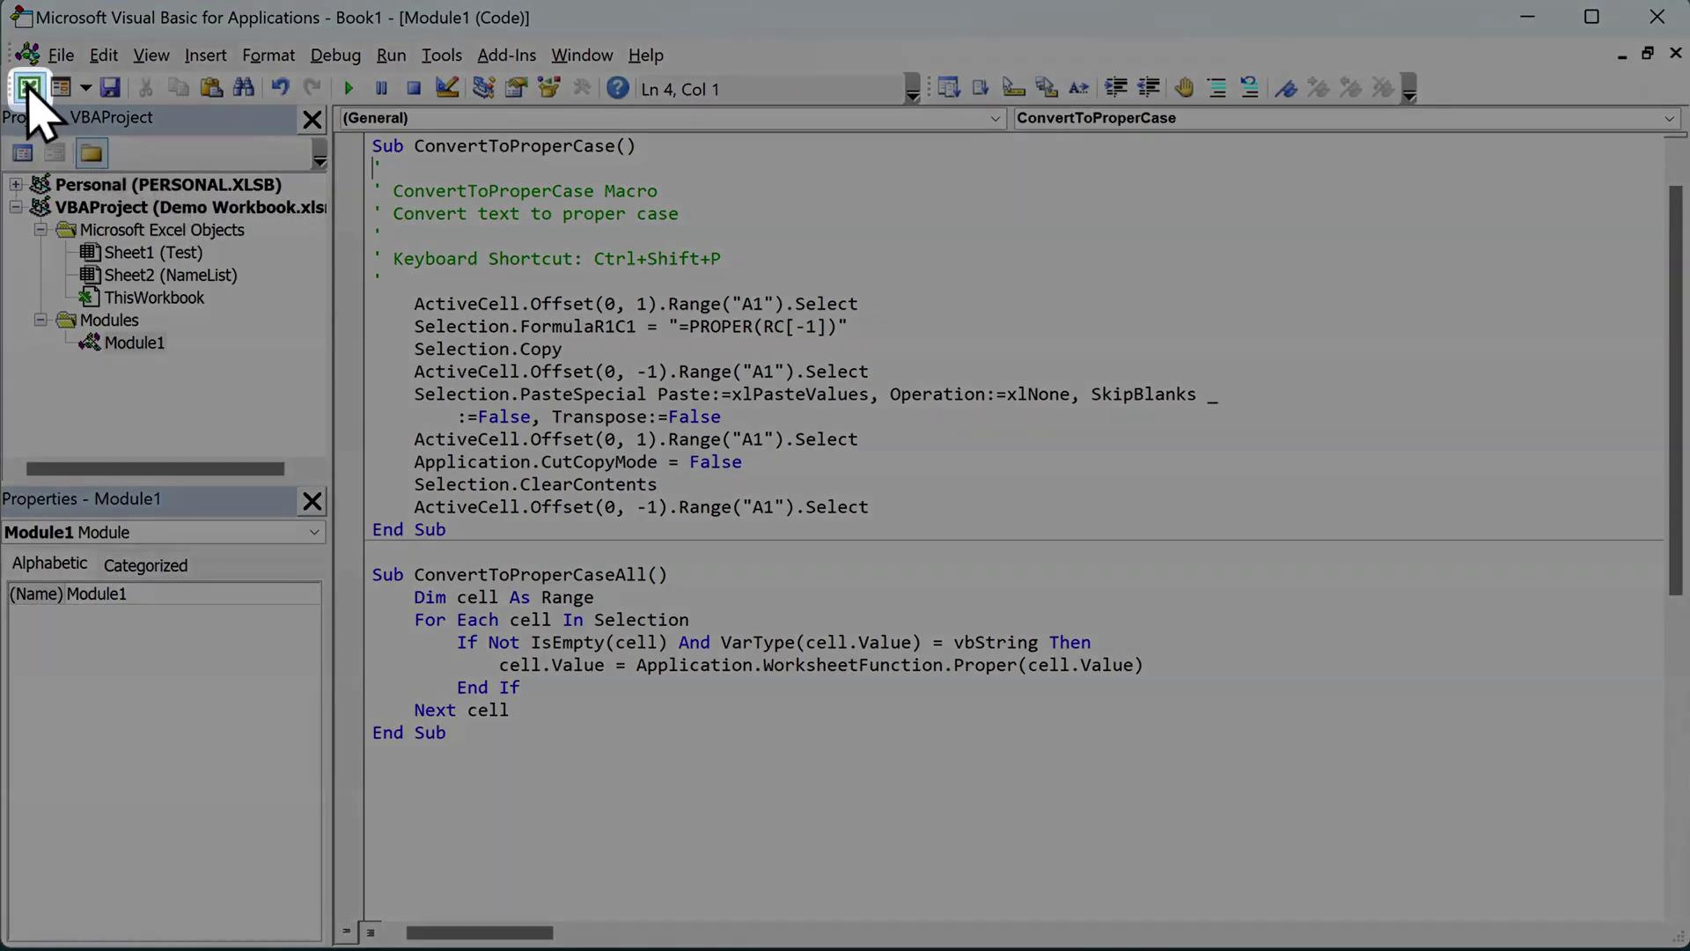
pyautogui.click(30, 89)
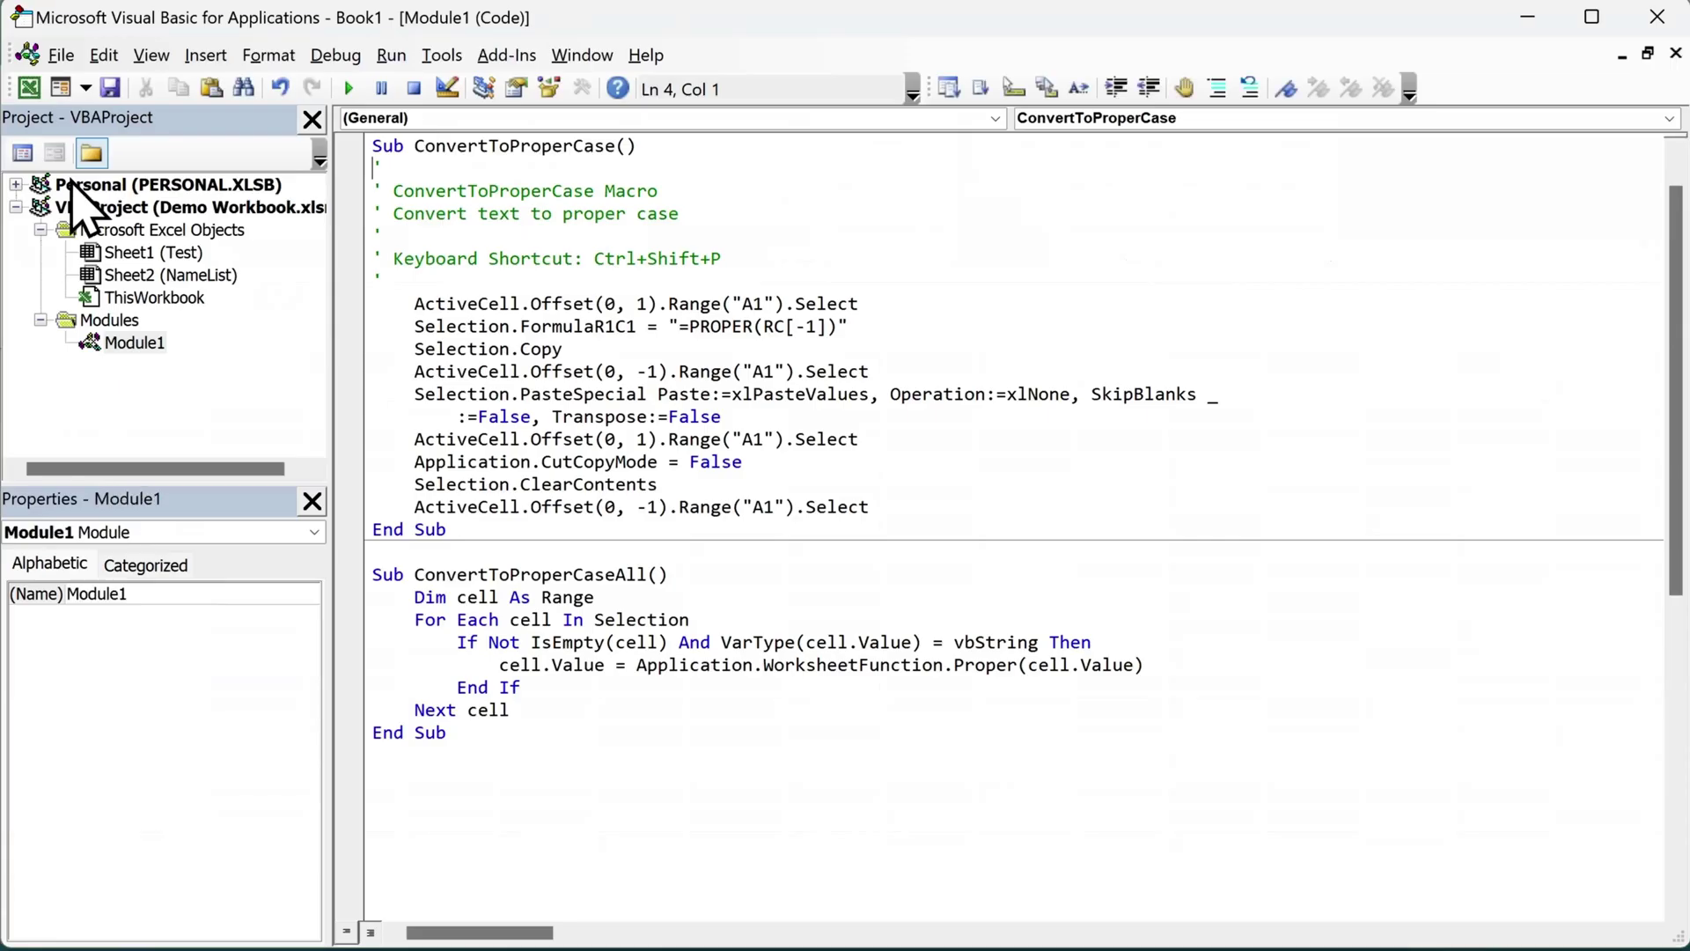
pyautogui.click(30, 89)
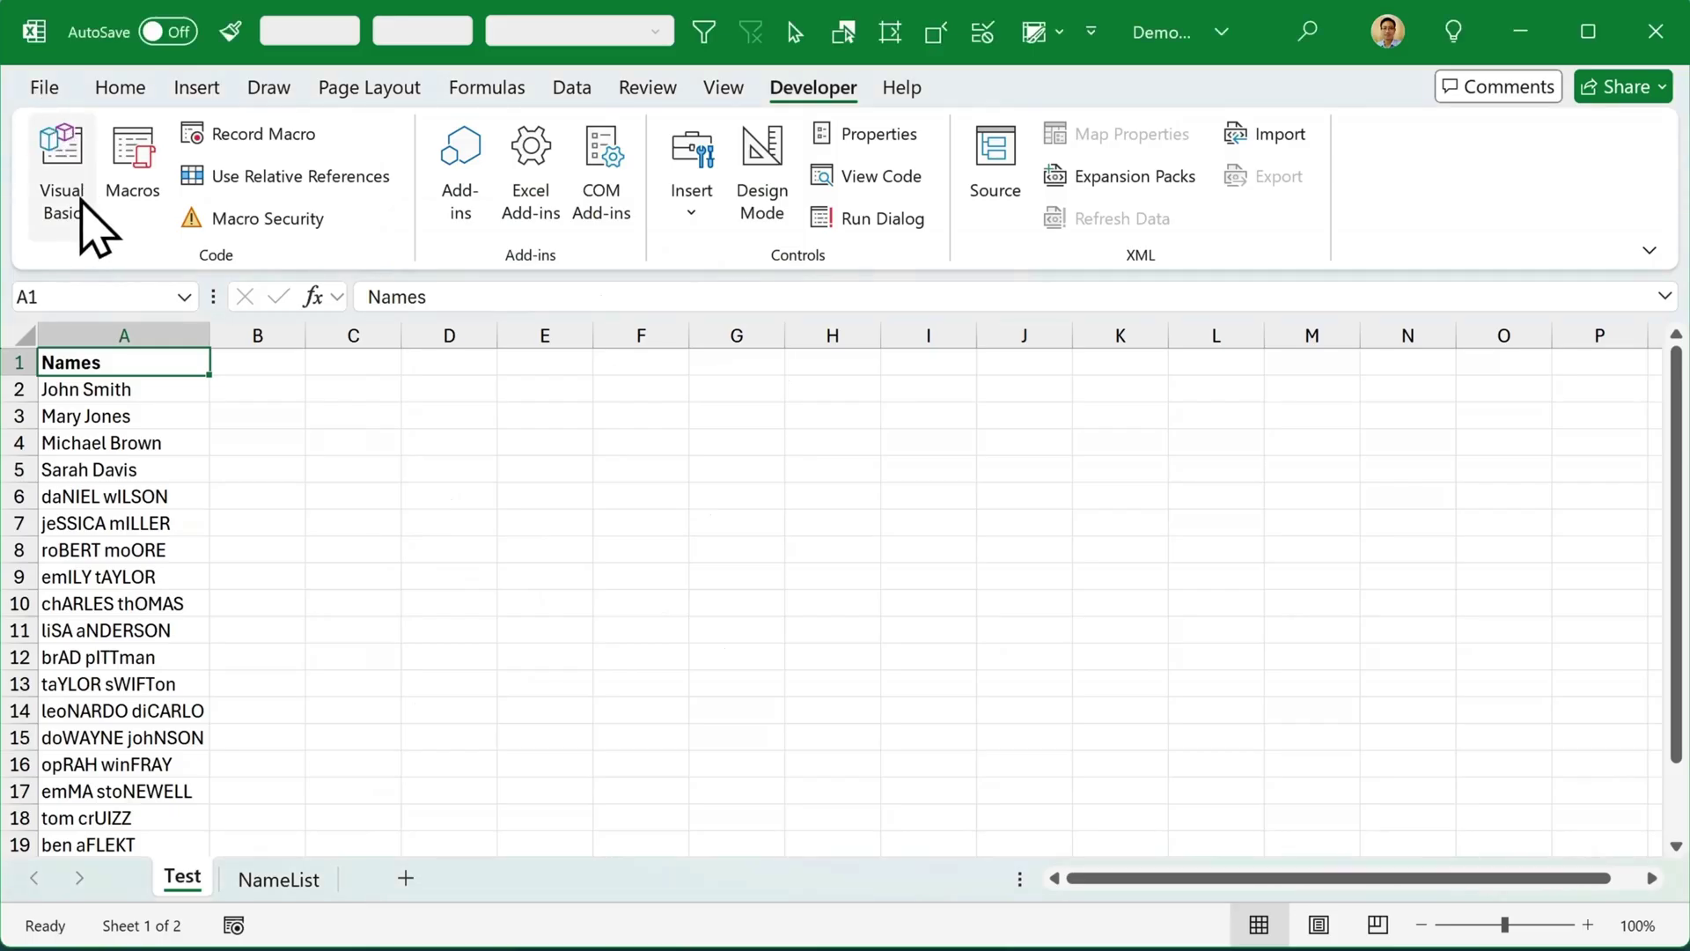
# Step: Remove the keyboard shortcut from the ConvertToProperCase macro
pyautogui.click(140, 212)
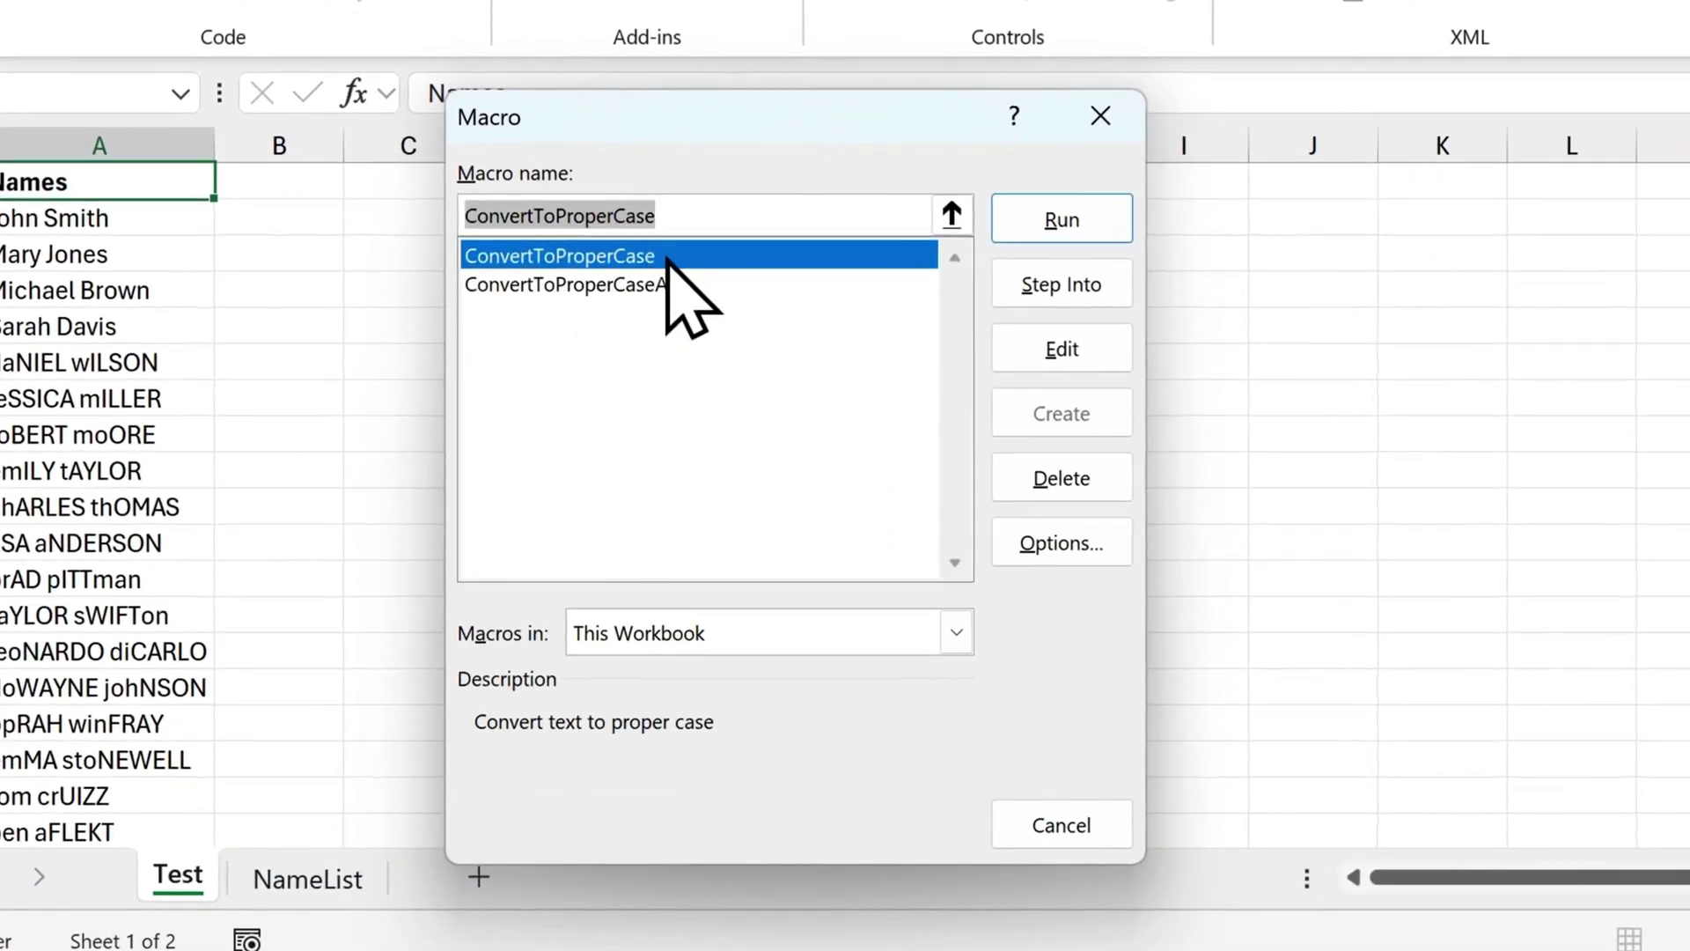
pyautogui.click(1078, 552)
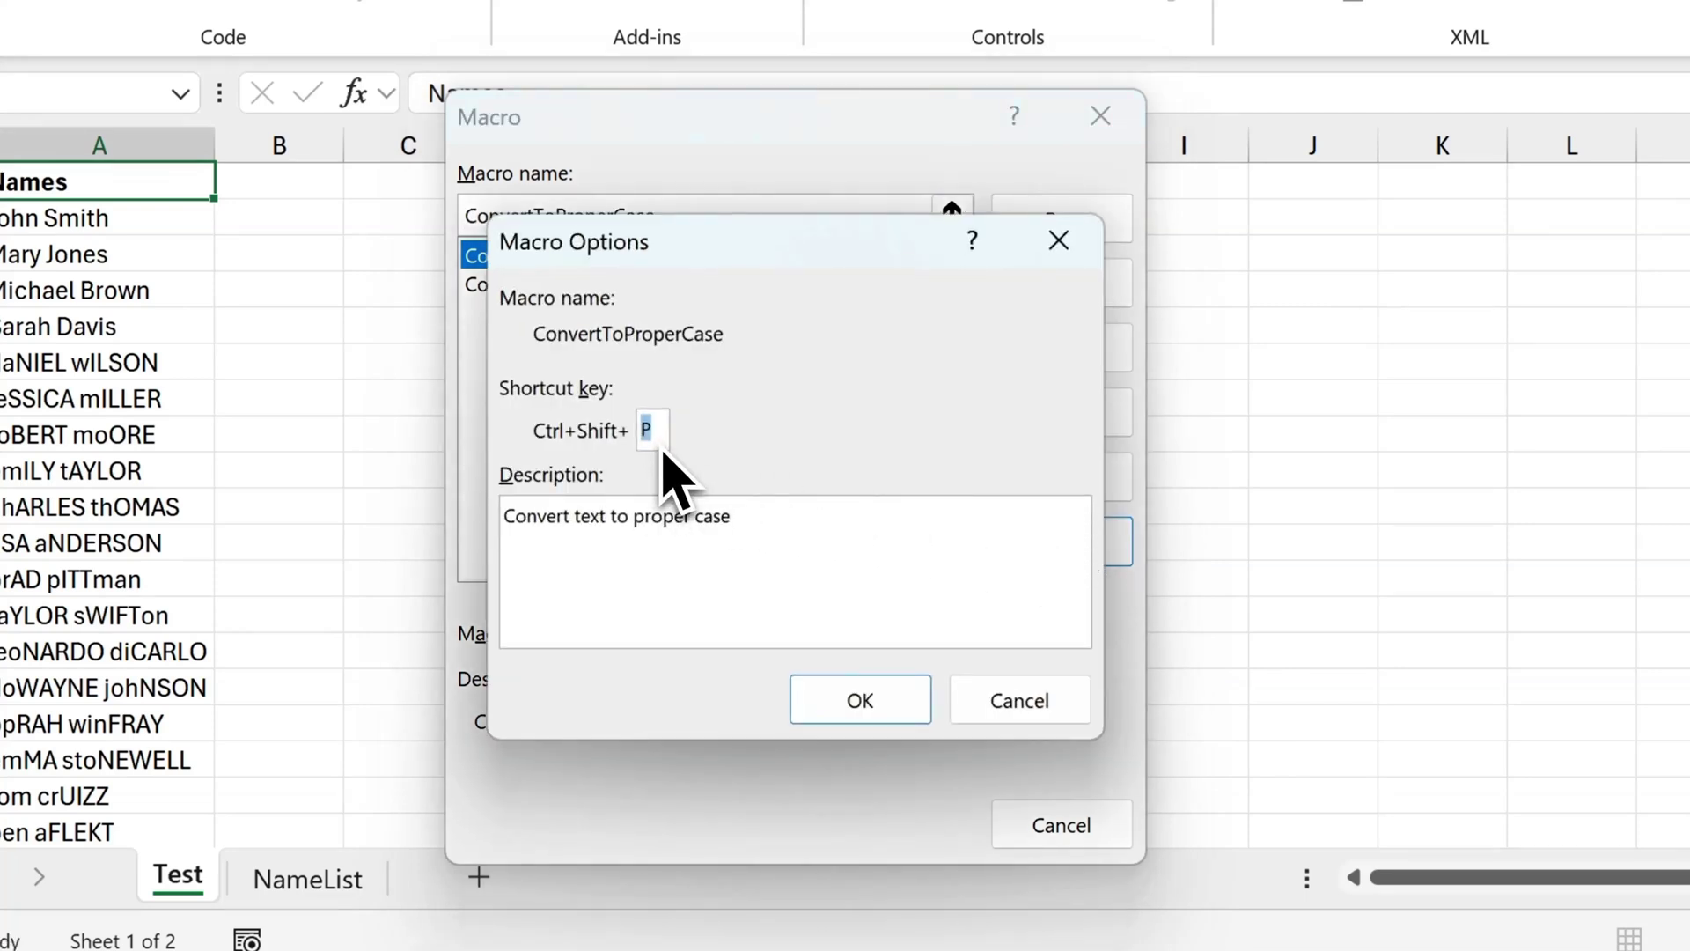
pyautogui.press('BackSpace')
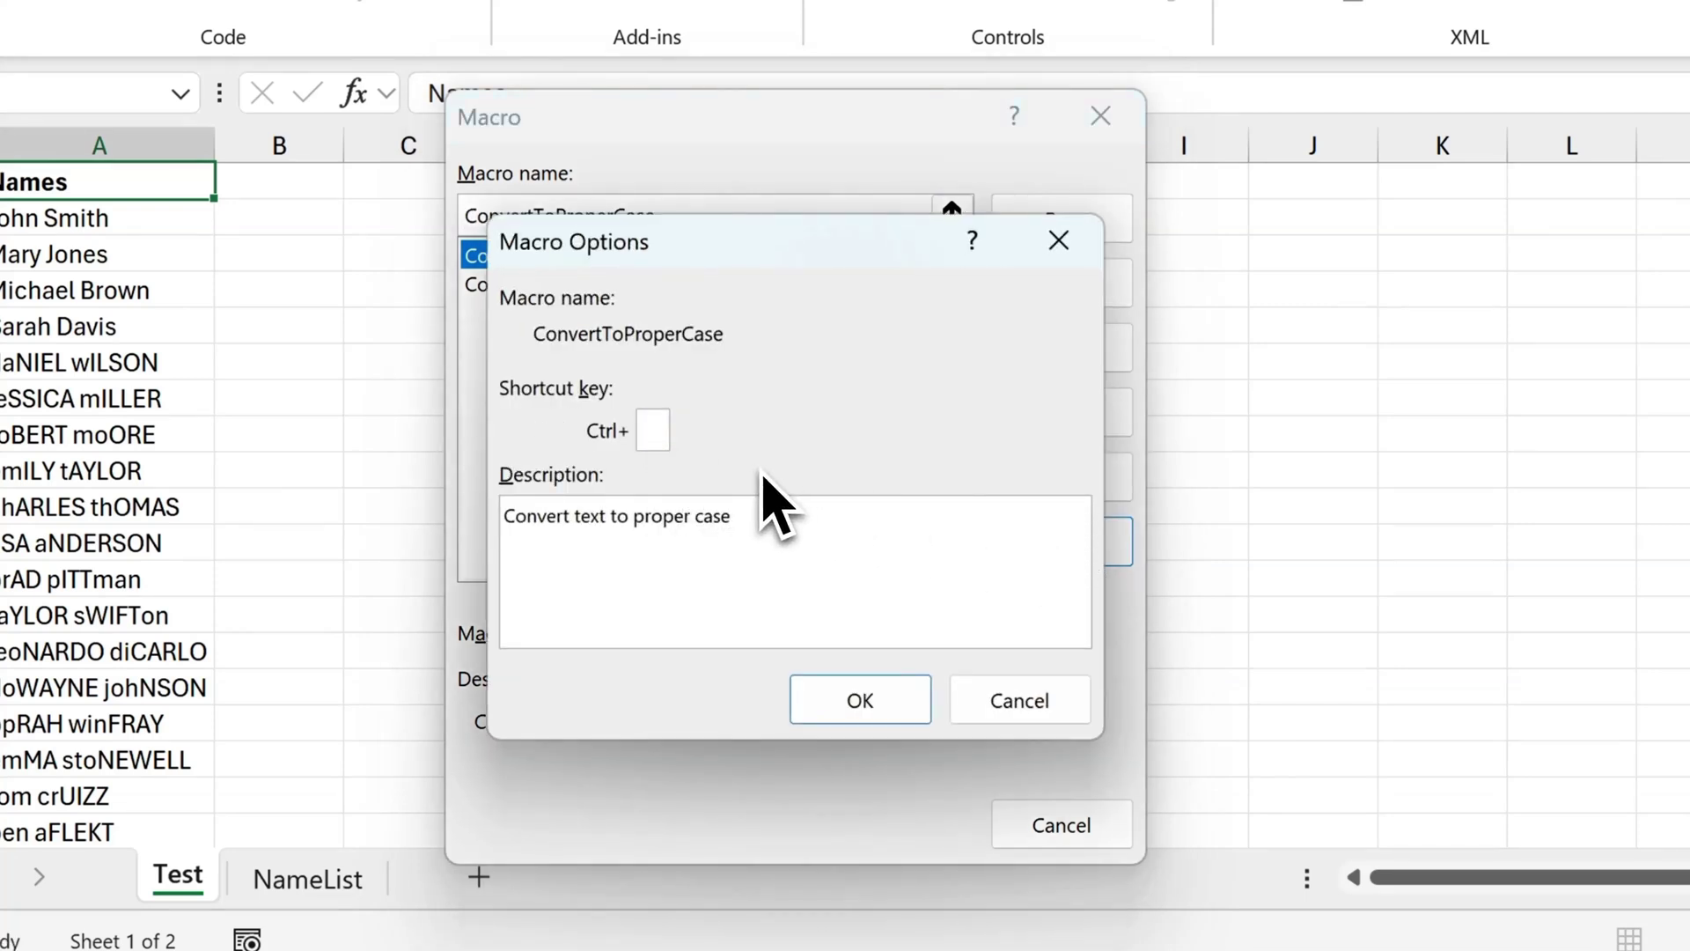
pyautogui.click(911, 703)
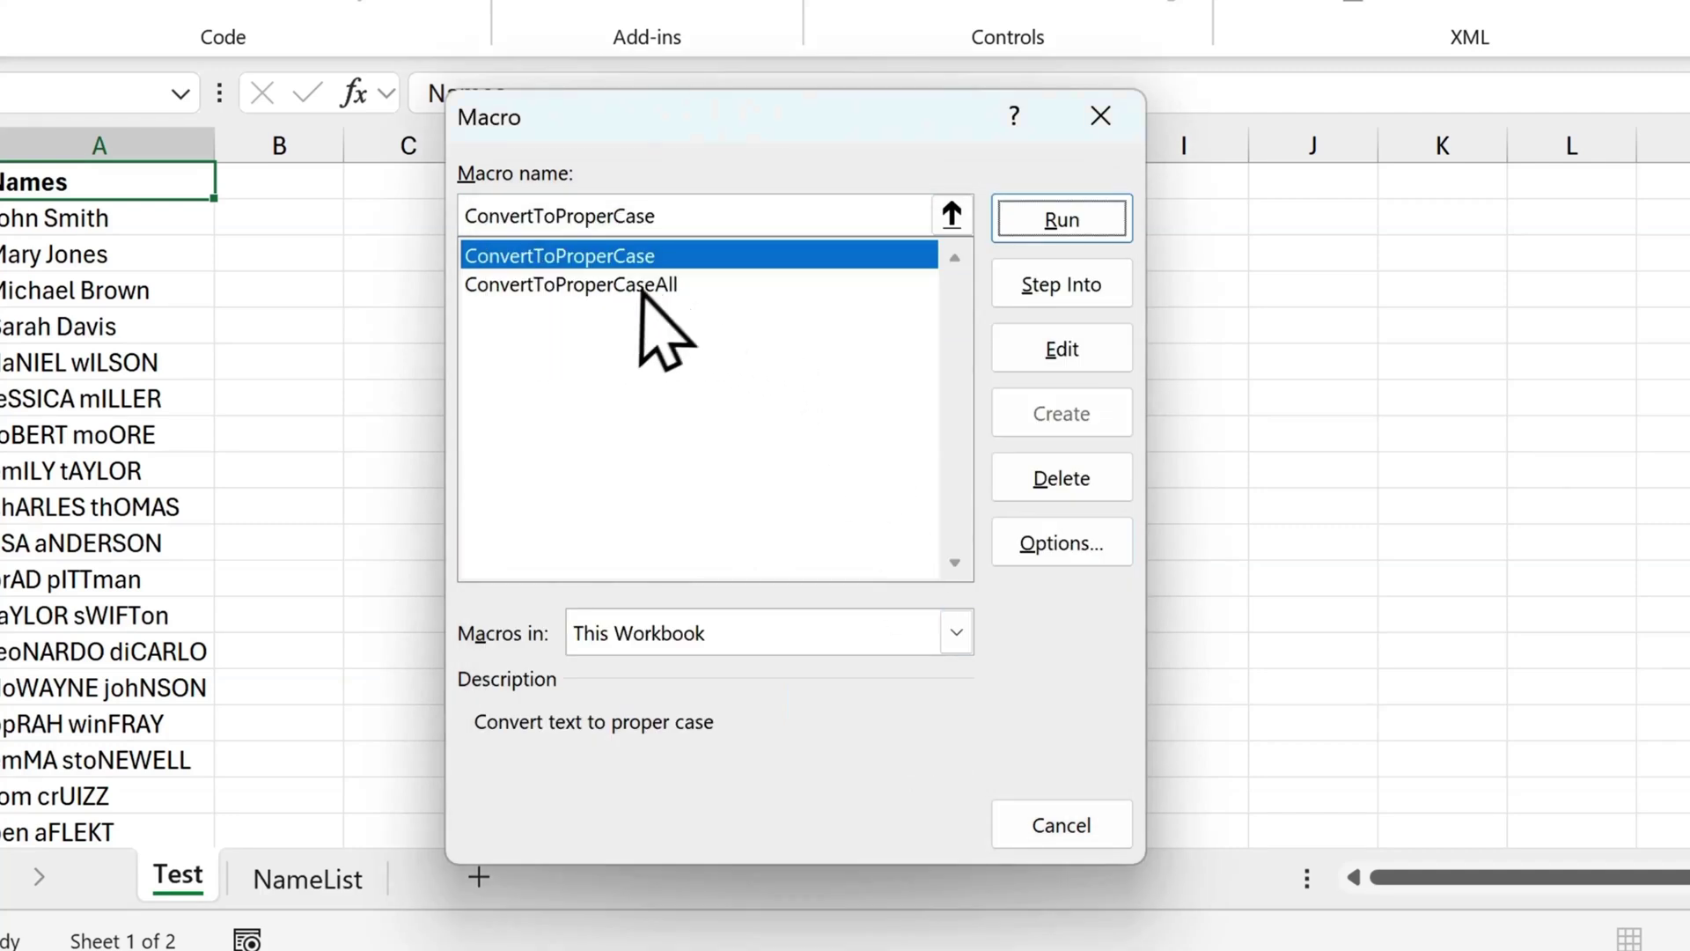
# Step: Assign the Ctrl+Shift+P shortcut to ConvertToProperCaseAll and close the Macros list
pyautogui.click(644, 290)
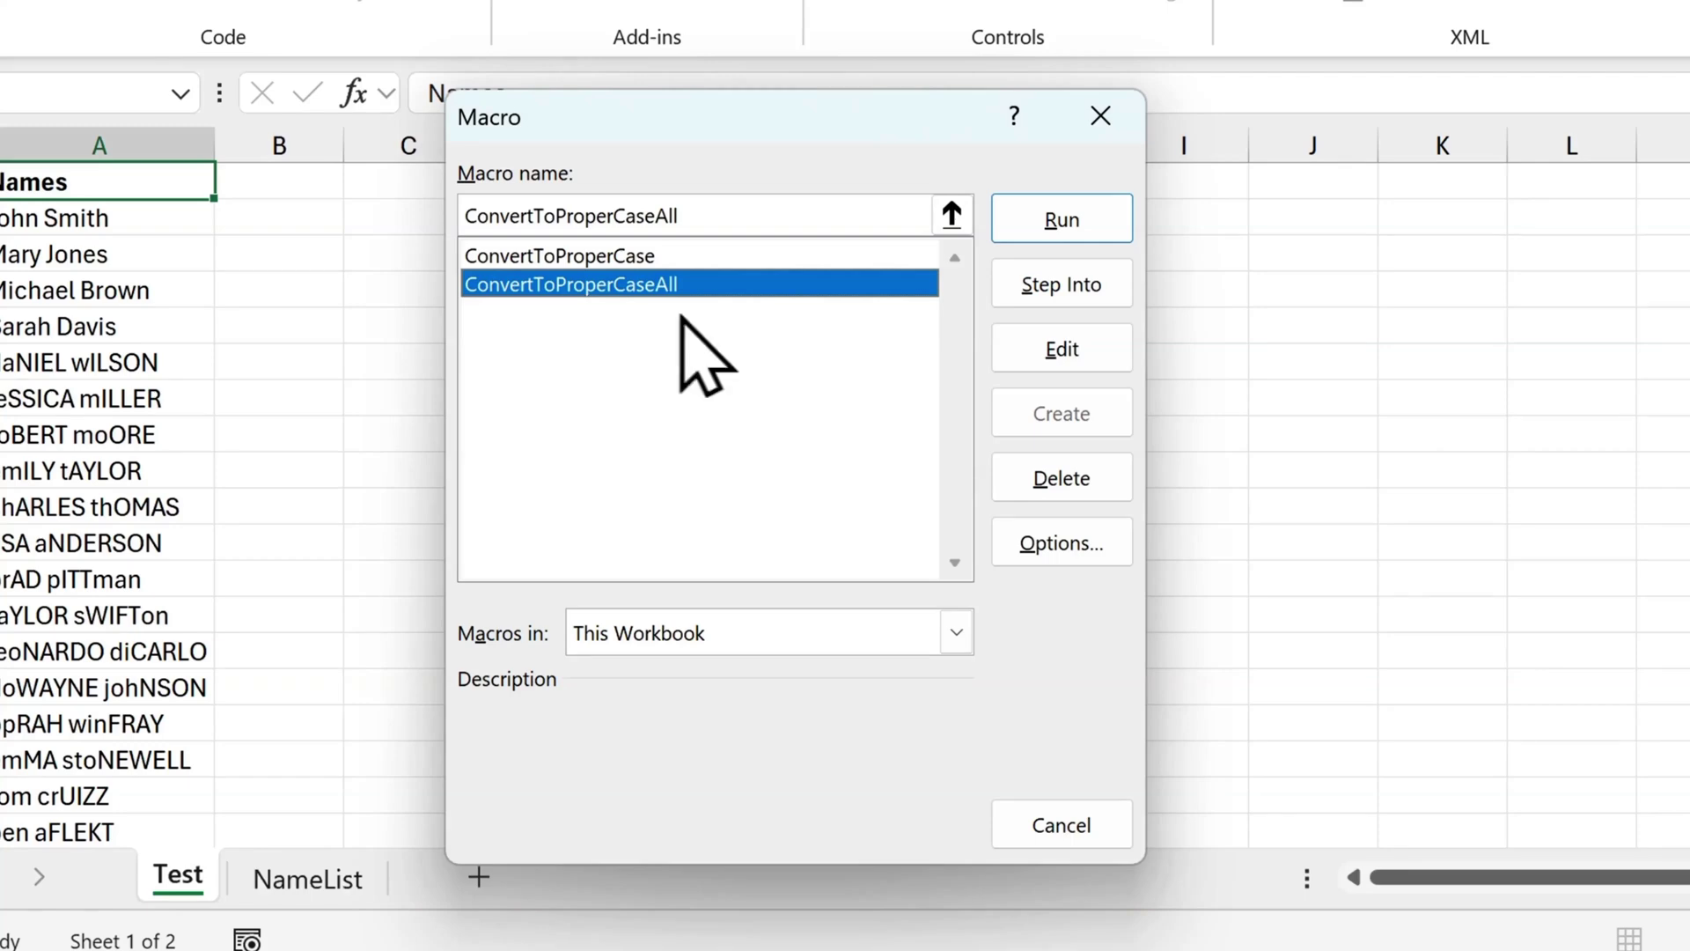
pyautogui.click(1062, 543)
pyautogui.write('P')
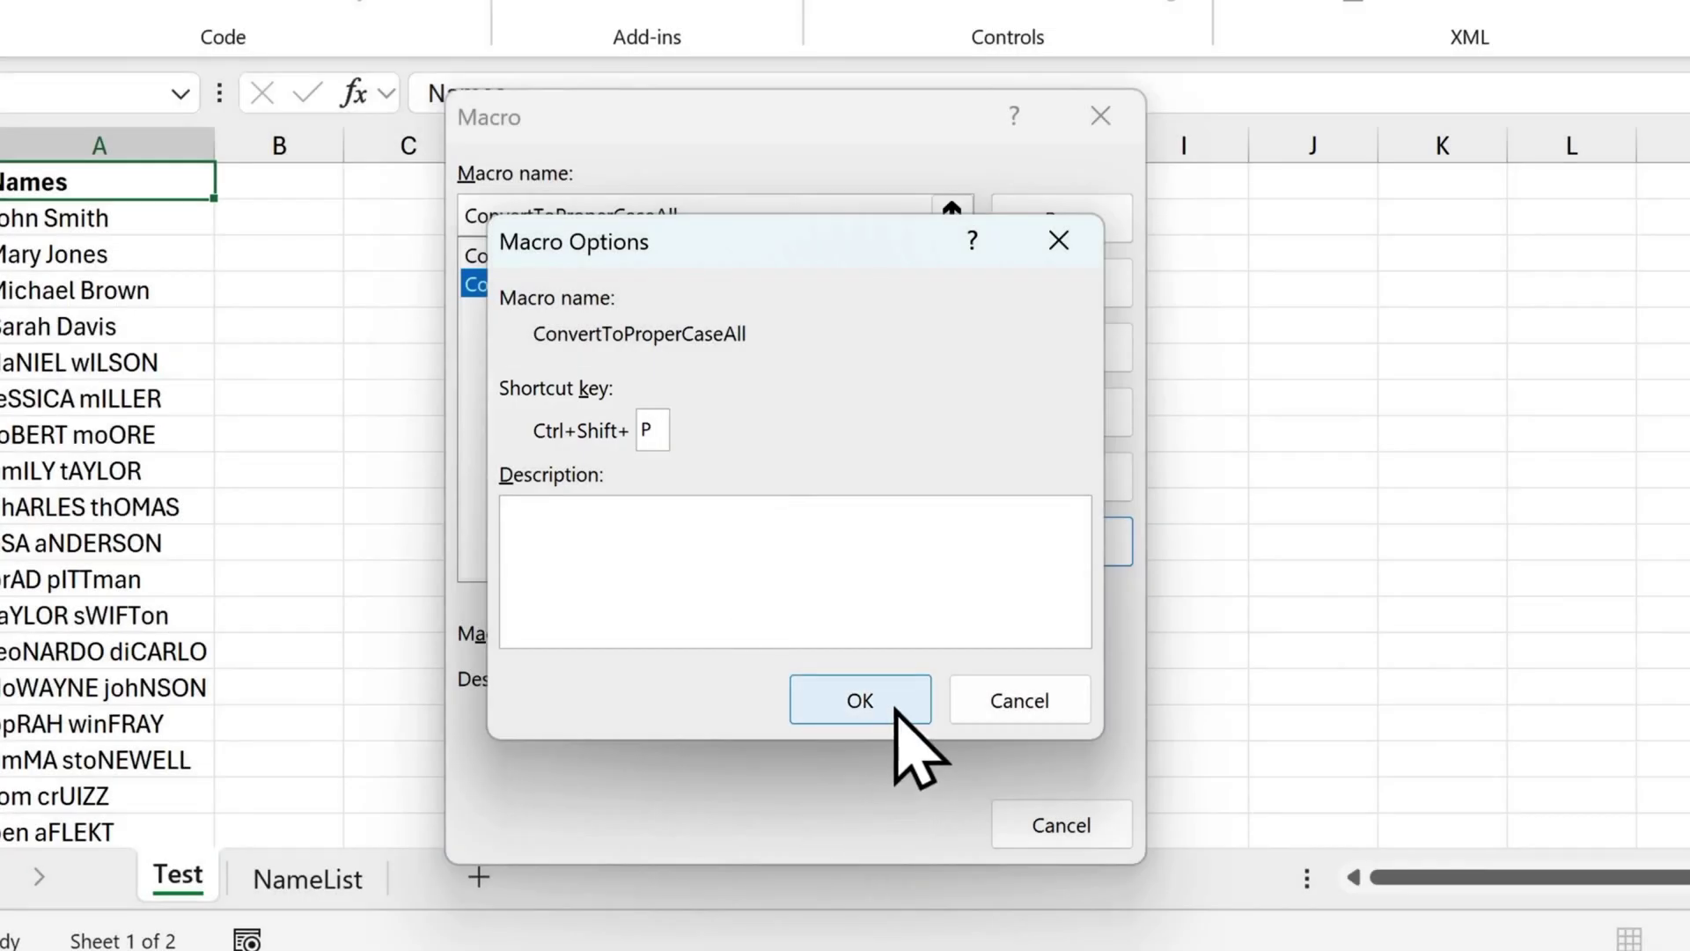
pyautogui.click(896, 711)
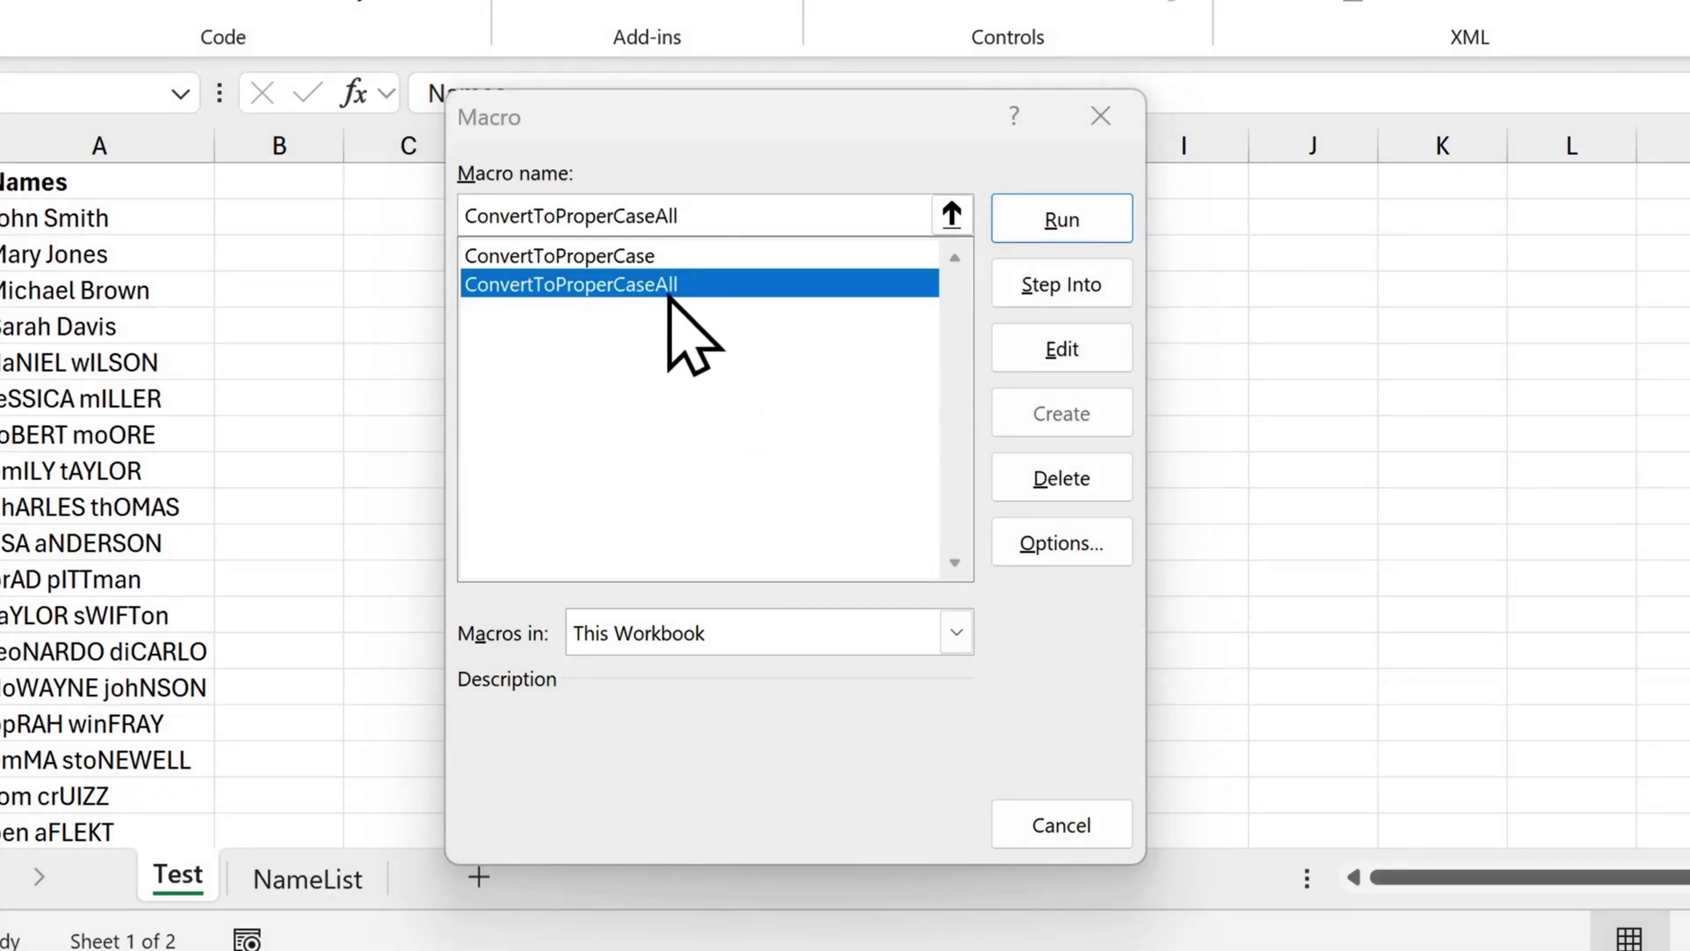
pyautogui.click(1117, 165)
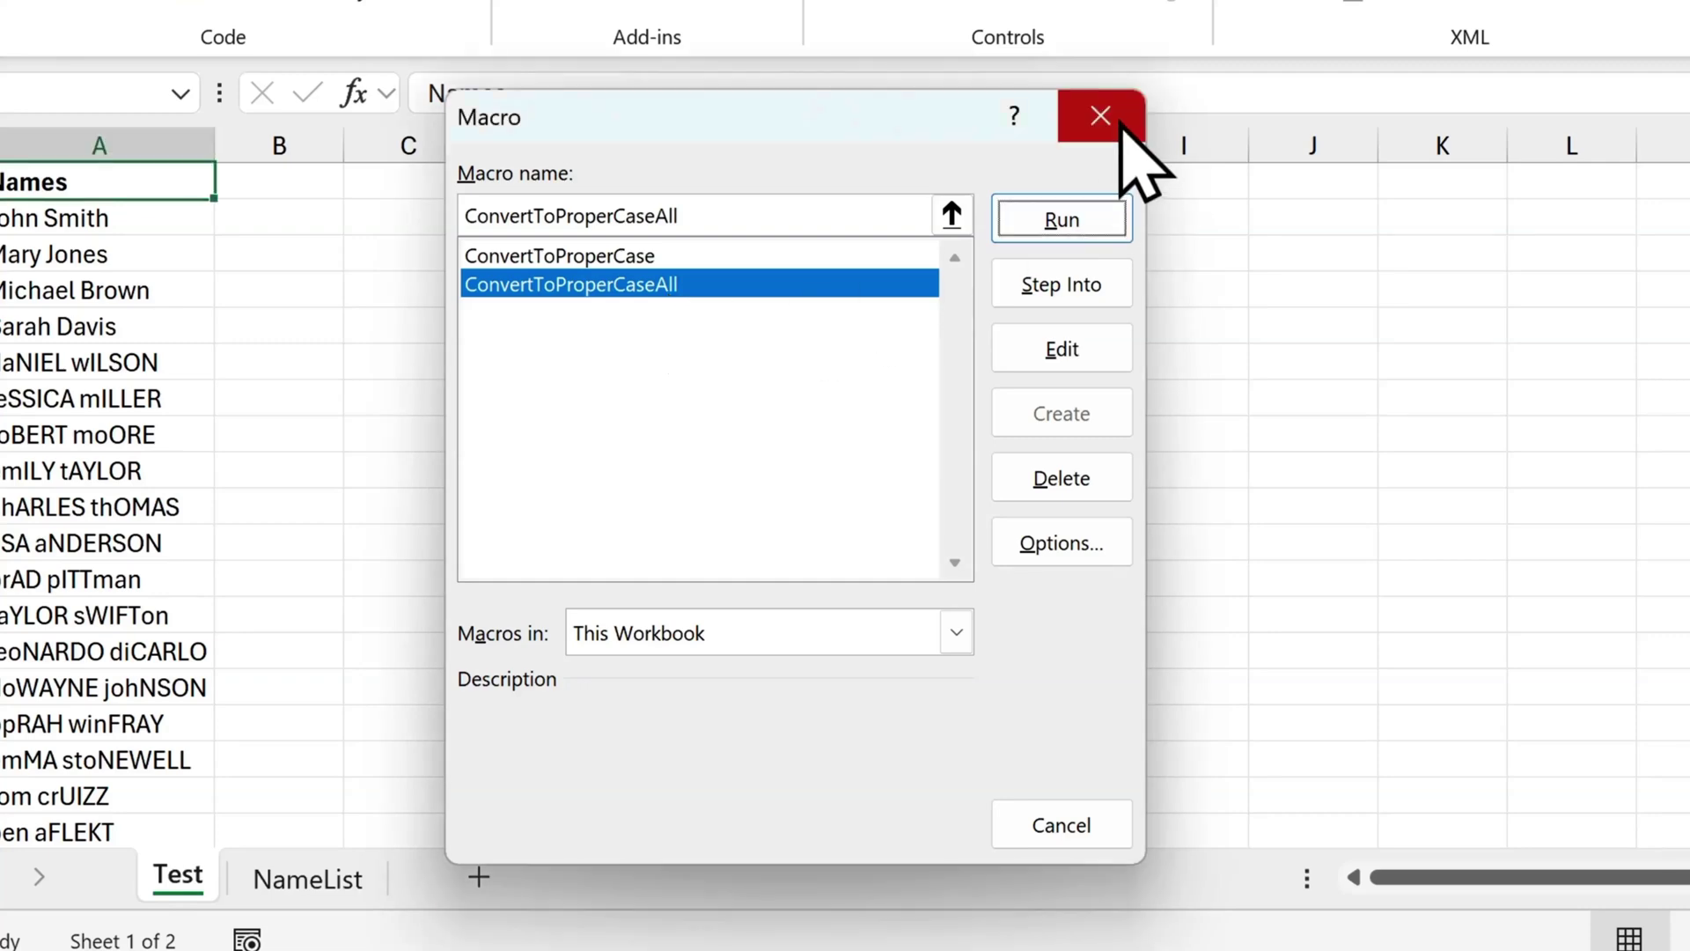
pyautogui.click(1117, 126)
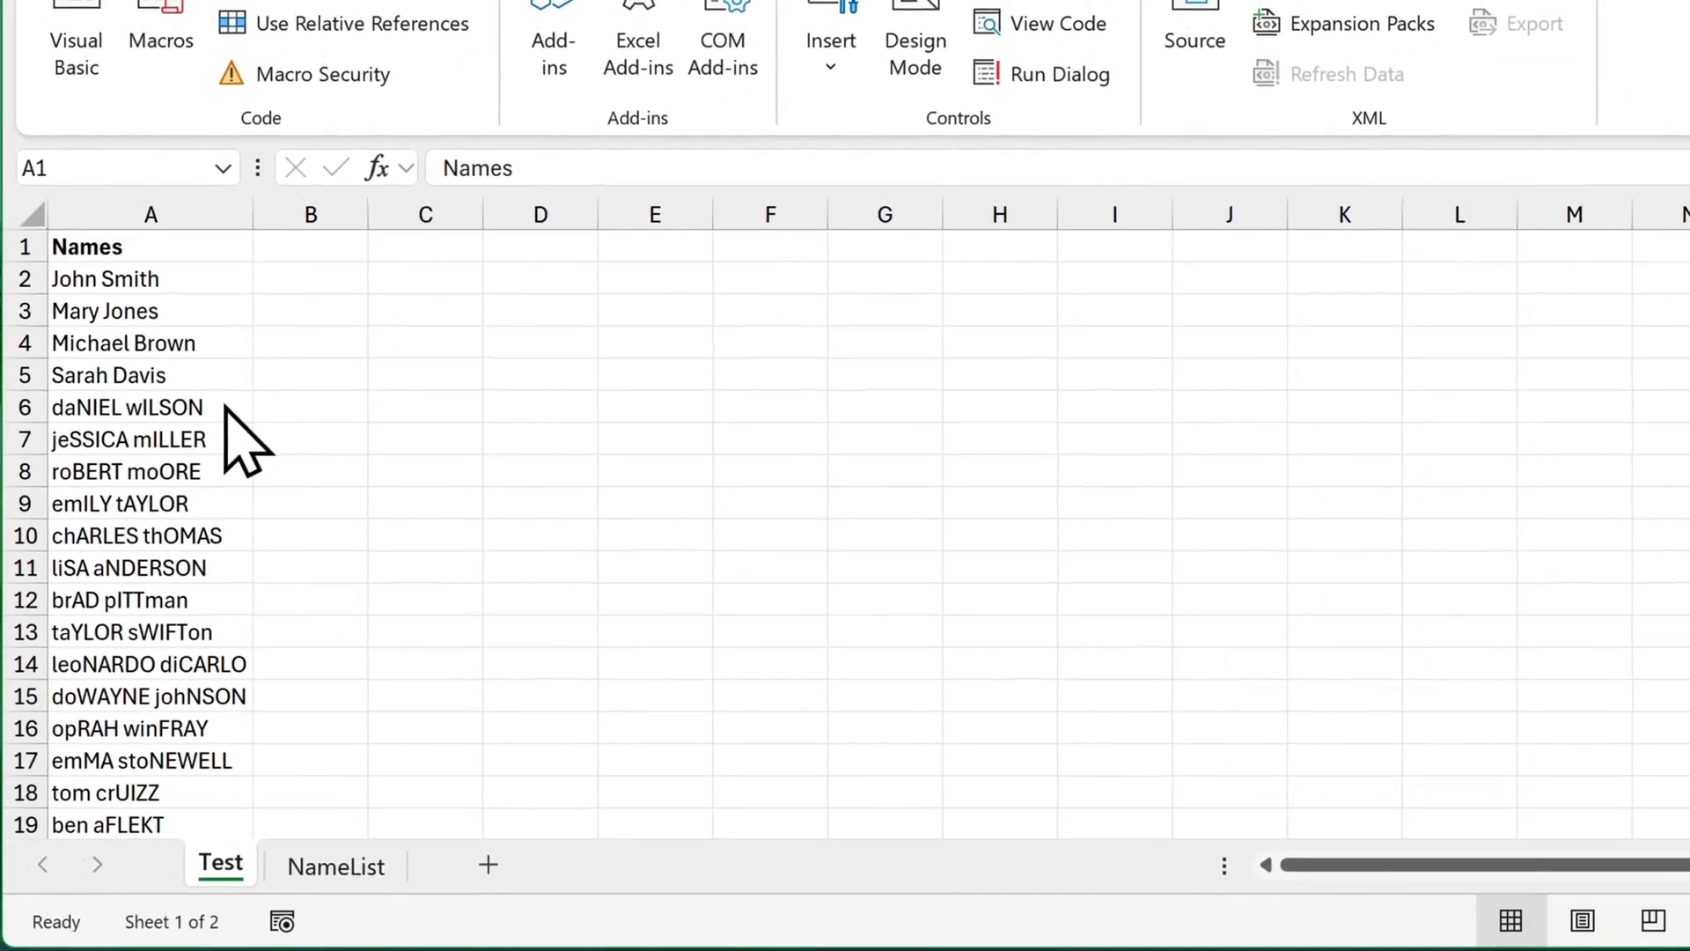
# Step: Proper-case names in A6, A7:A9 and A10:A21 using the Ctrl+Shift+P shortcut
pyautogui.click(227, 407)
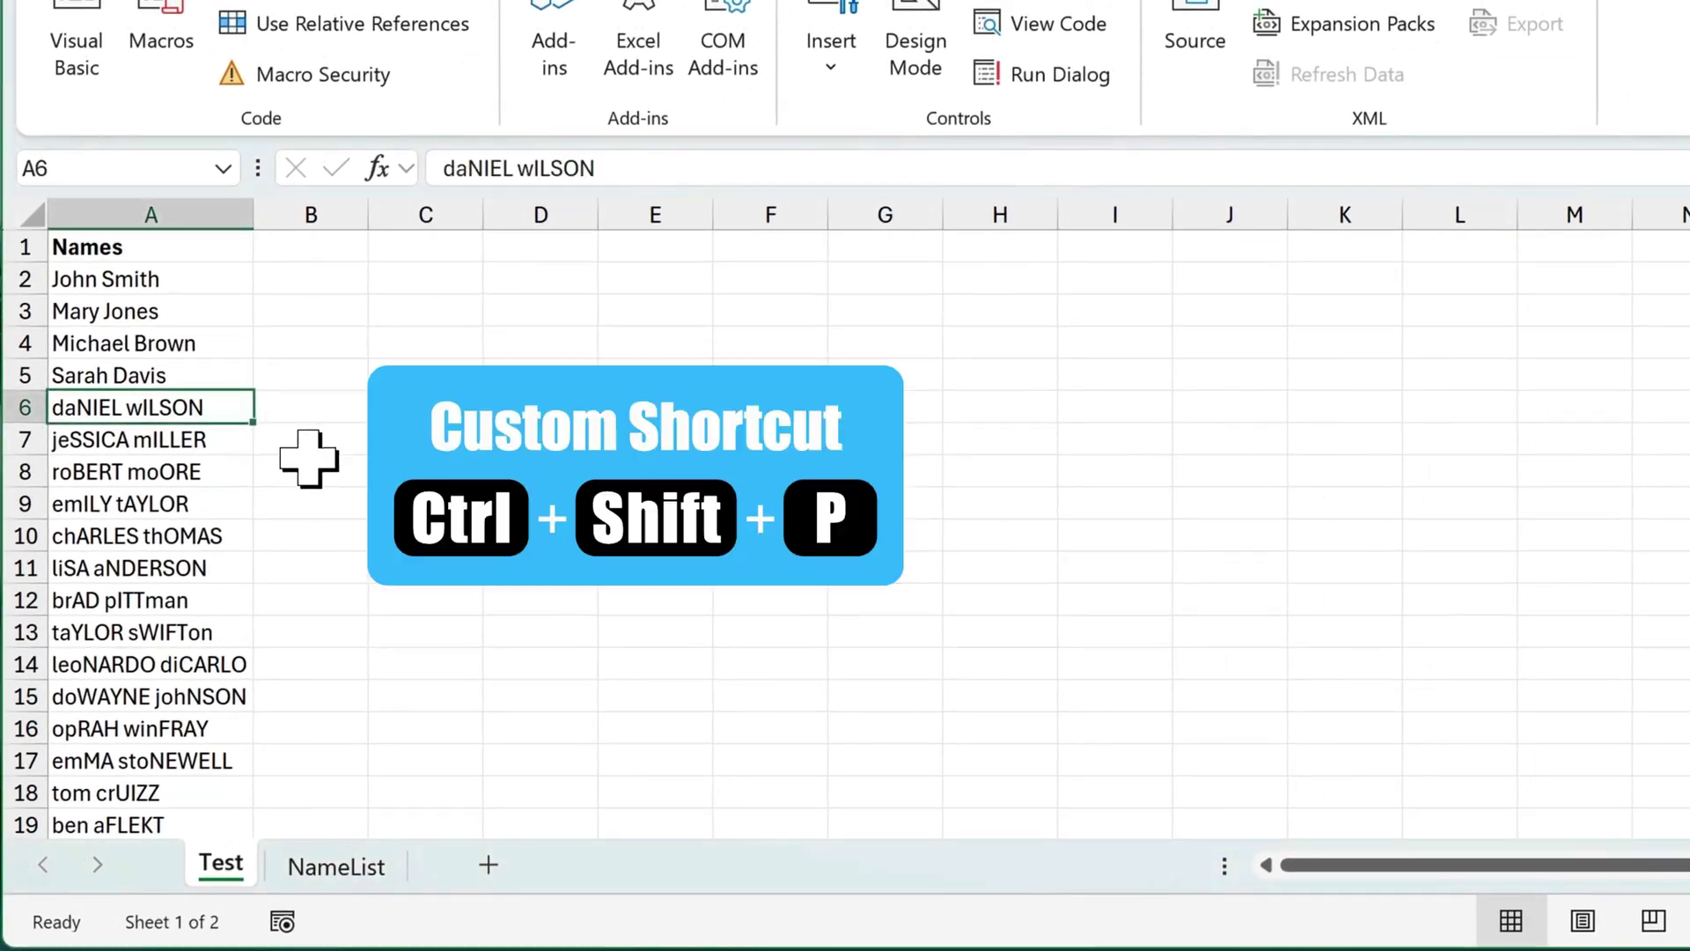
pyautogui.hotkey('ctrl', 'shift', 'p')
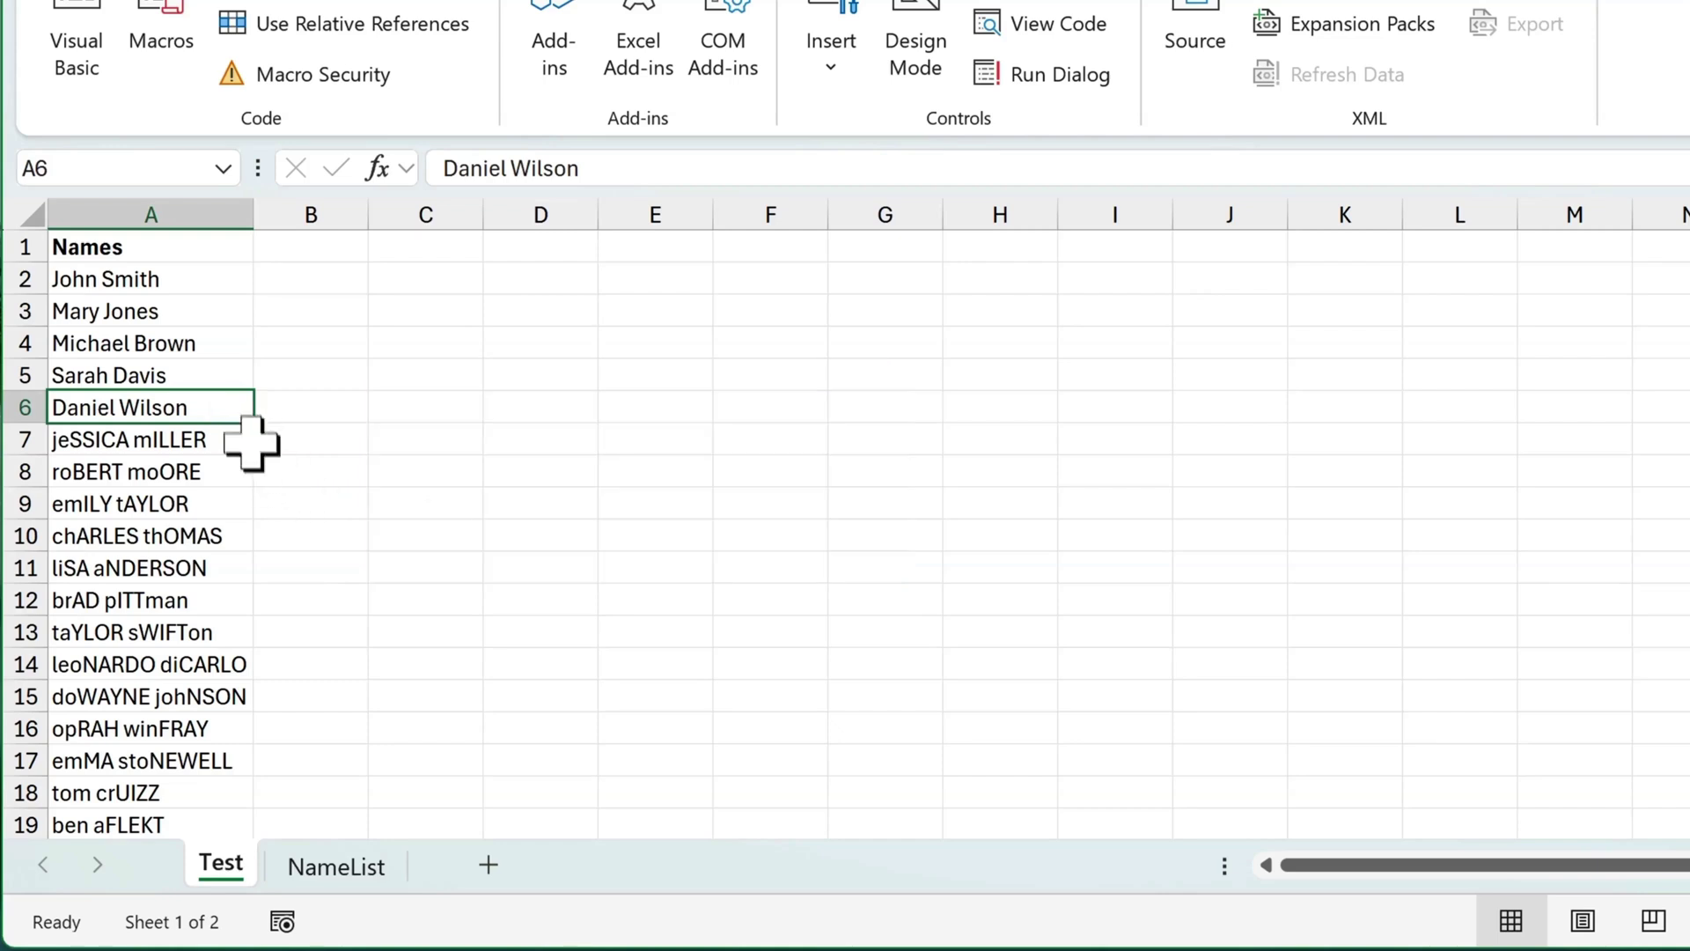
pyautogui.moveTo(249, 442); pyautogui.dragTo(236, 500)
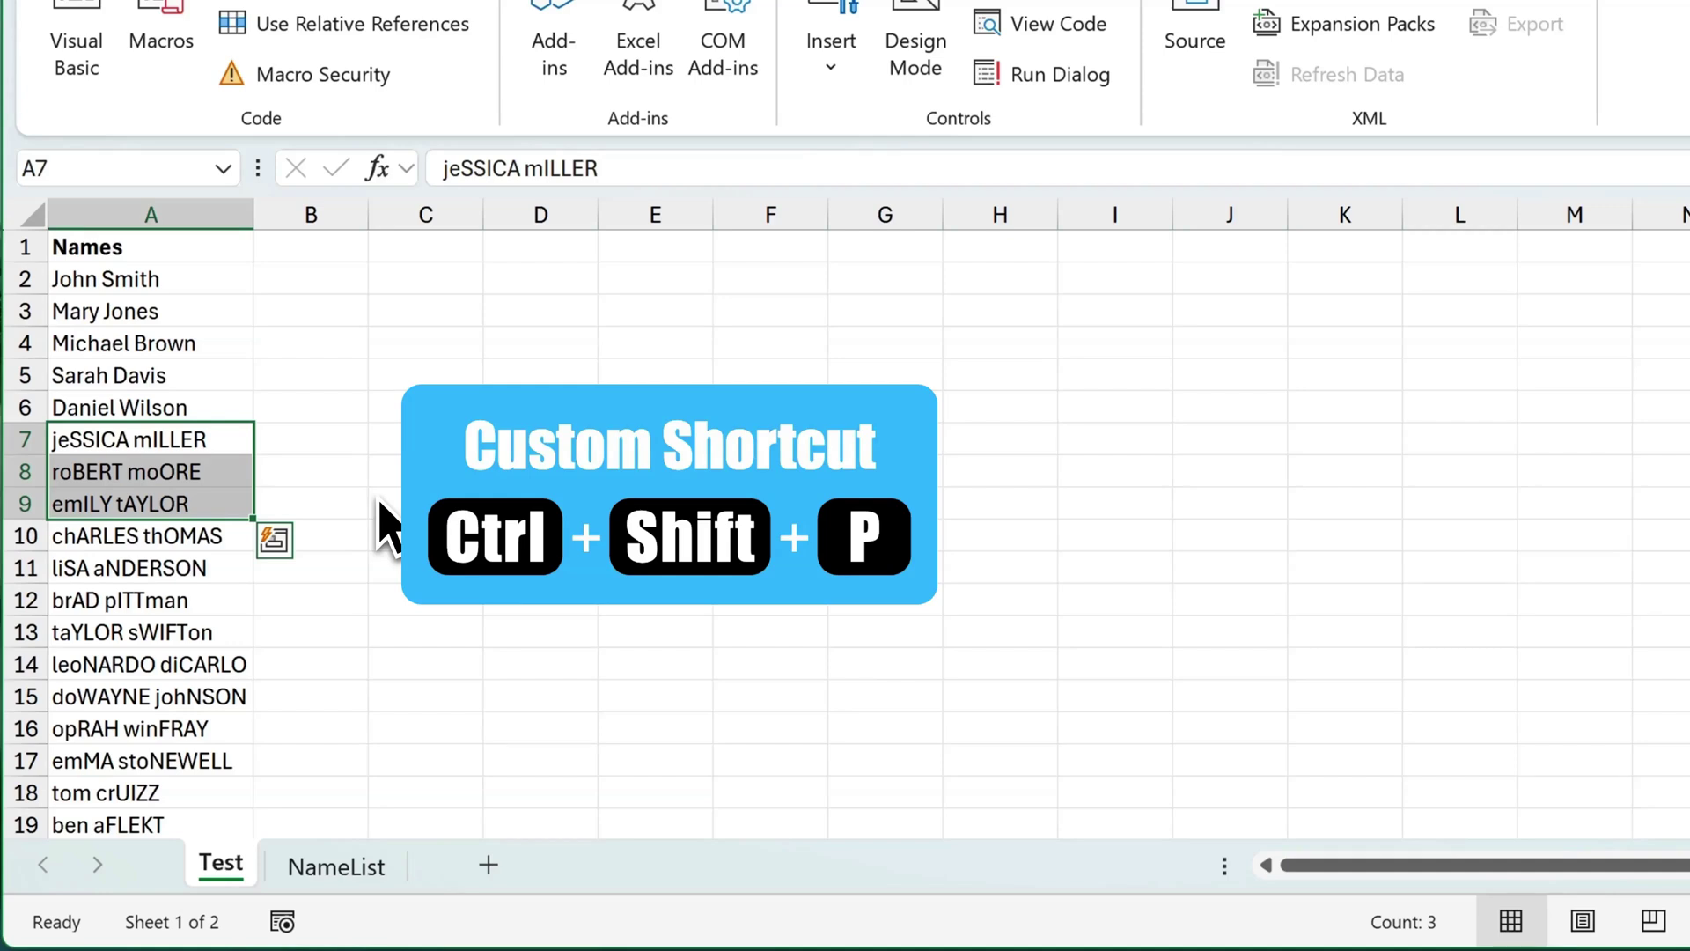
pyautogui.hotkey('ctrl', 'shift', 'p')
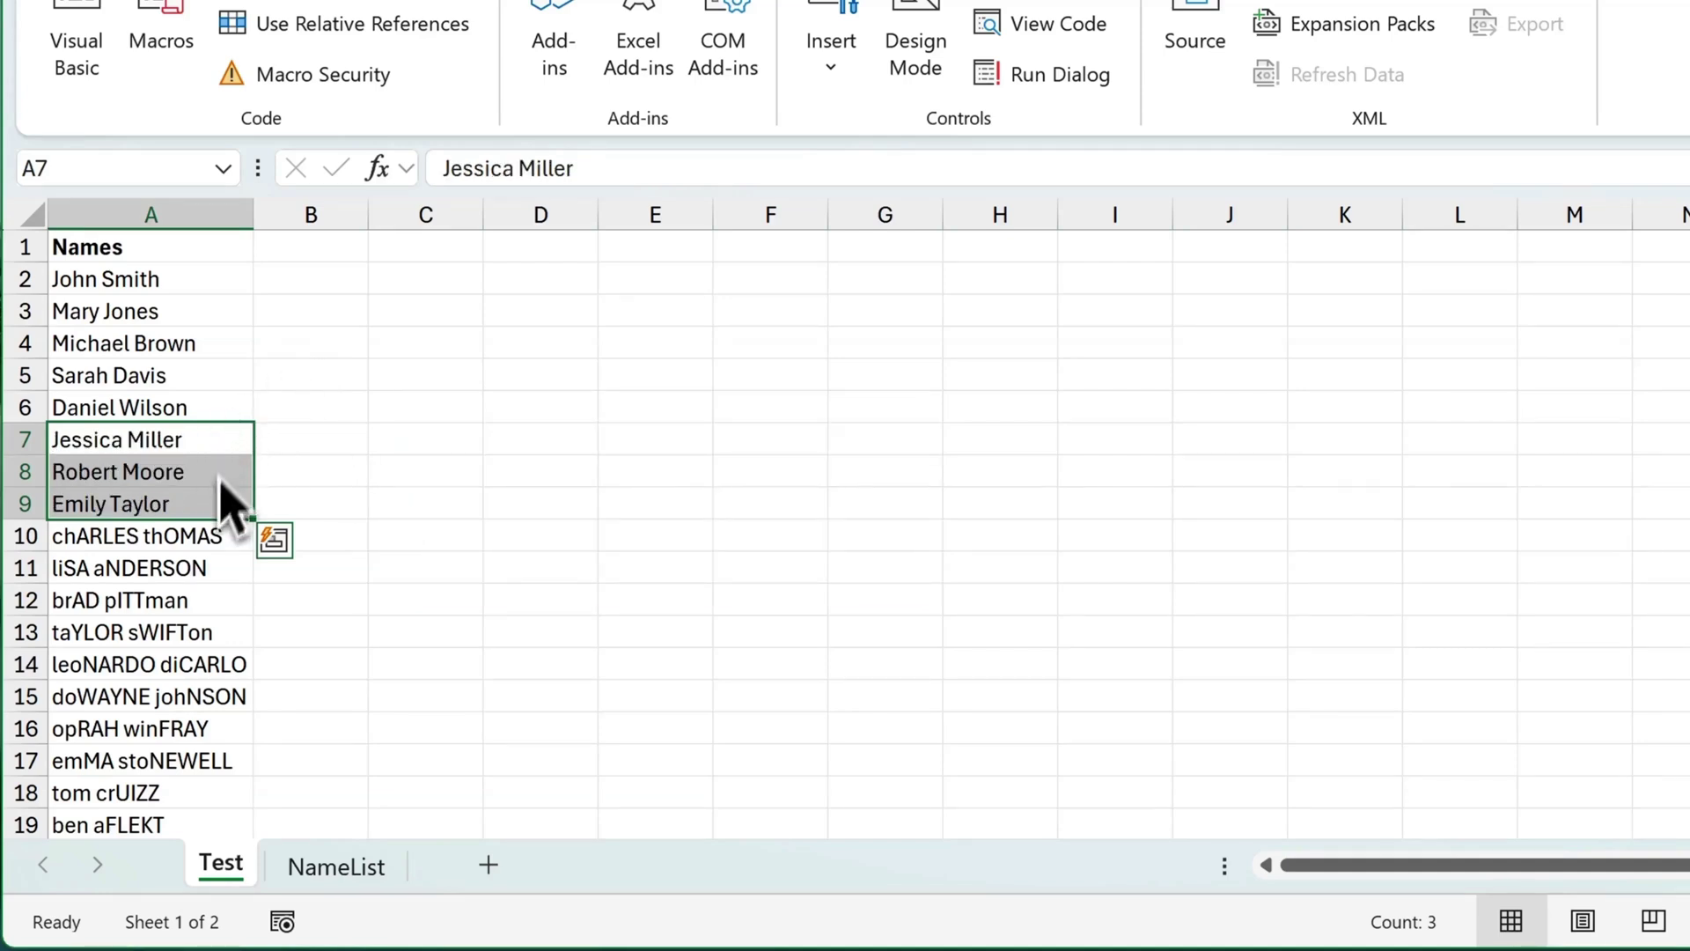
pyautogui.scroll(-2, 453, 556)
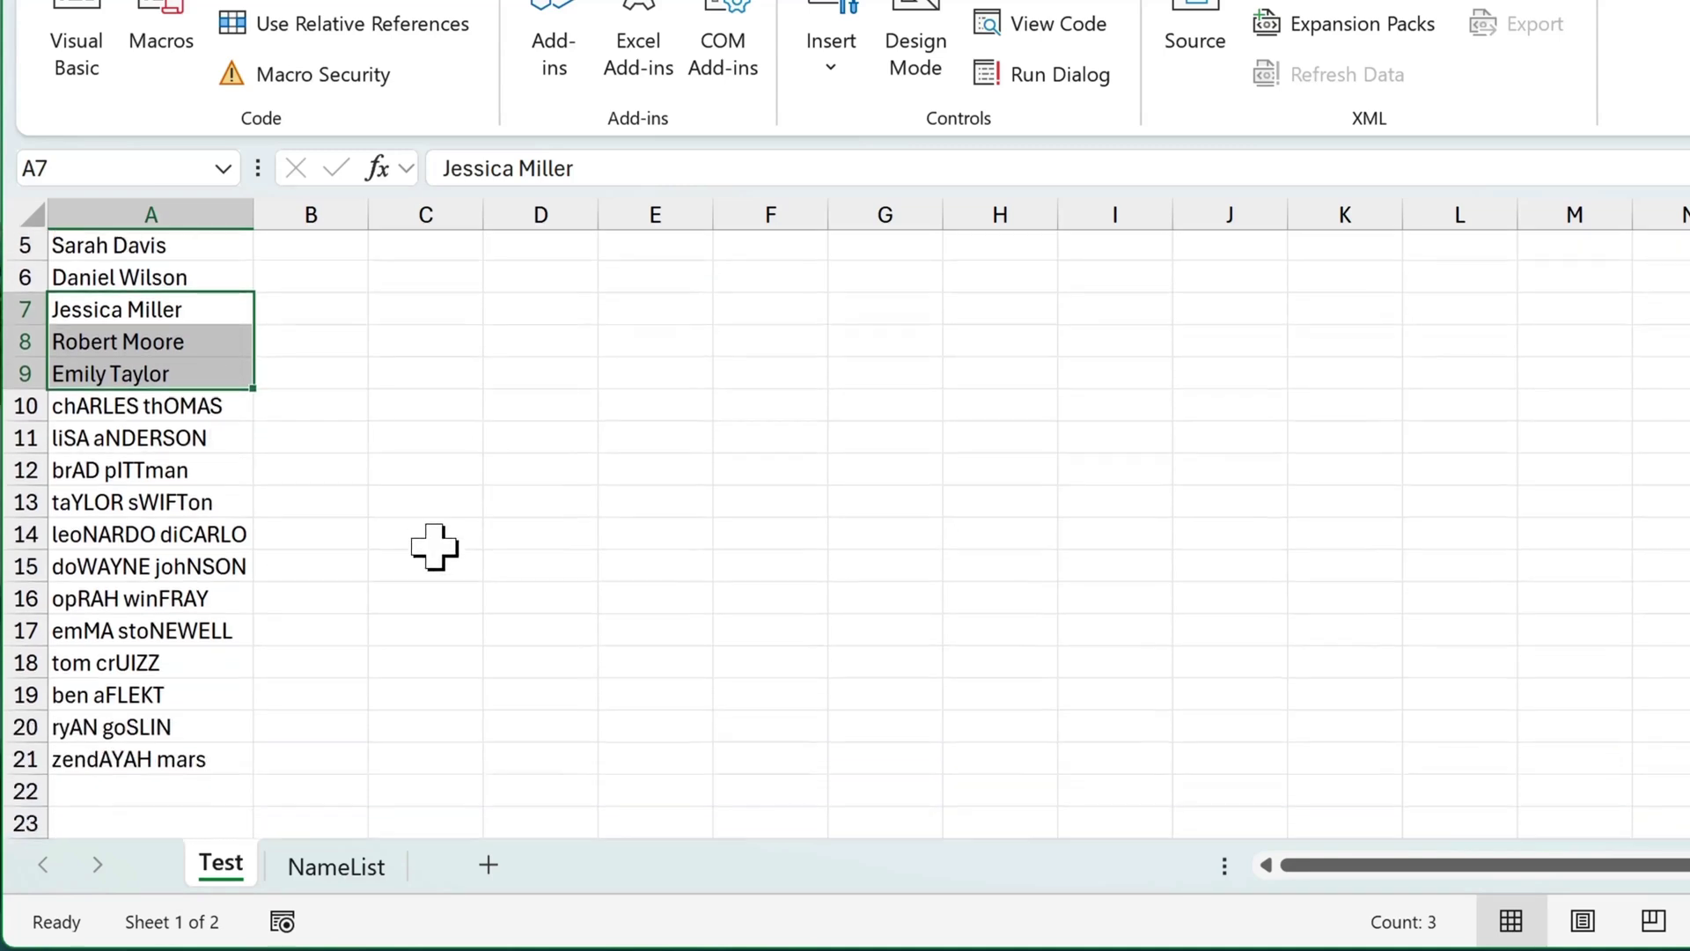
pyautogui.moveTo(208, 391); pyautogui.dragTo(198, 744)
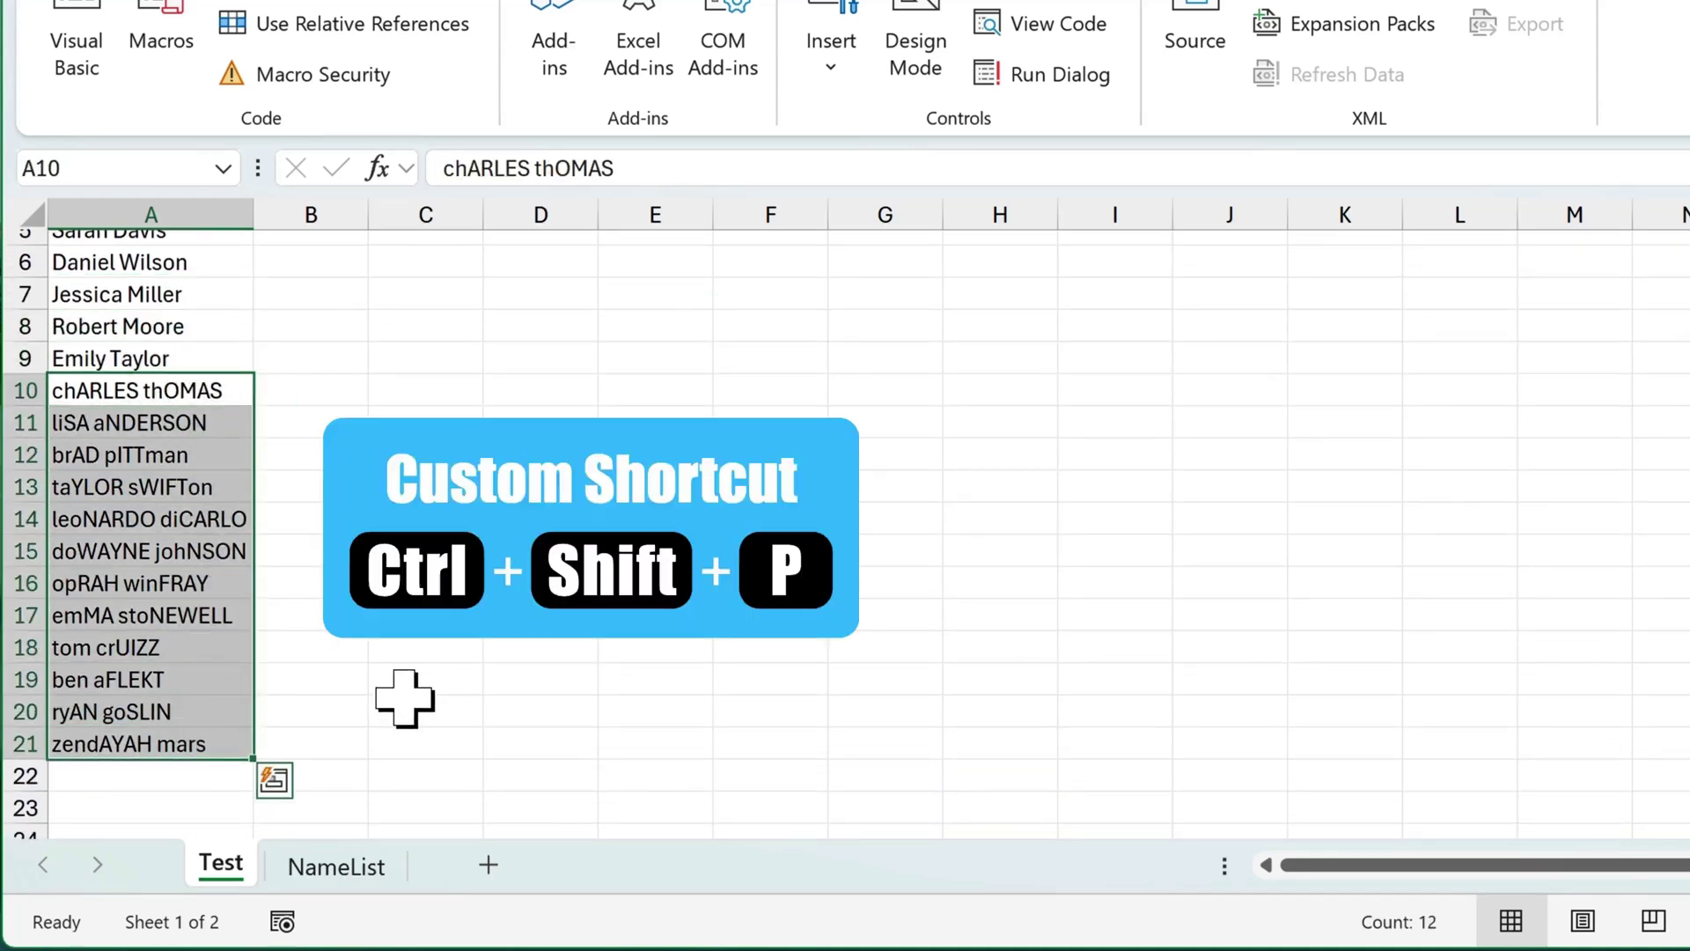
pyautogui.hotkey('ctrl', 'shift', 'p')
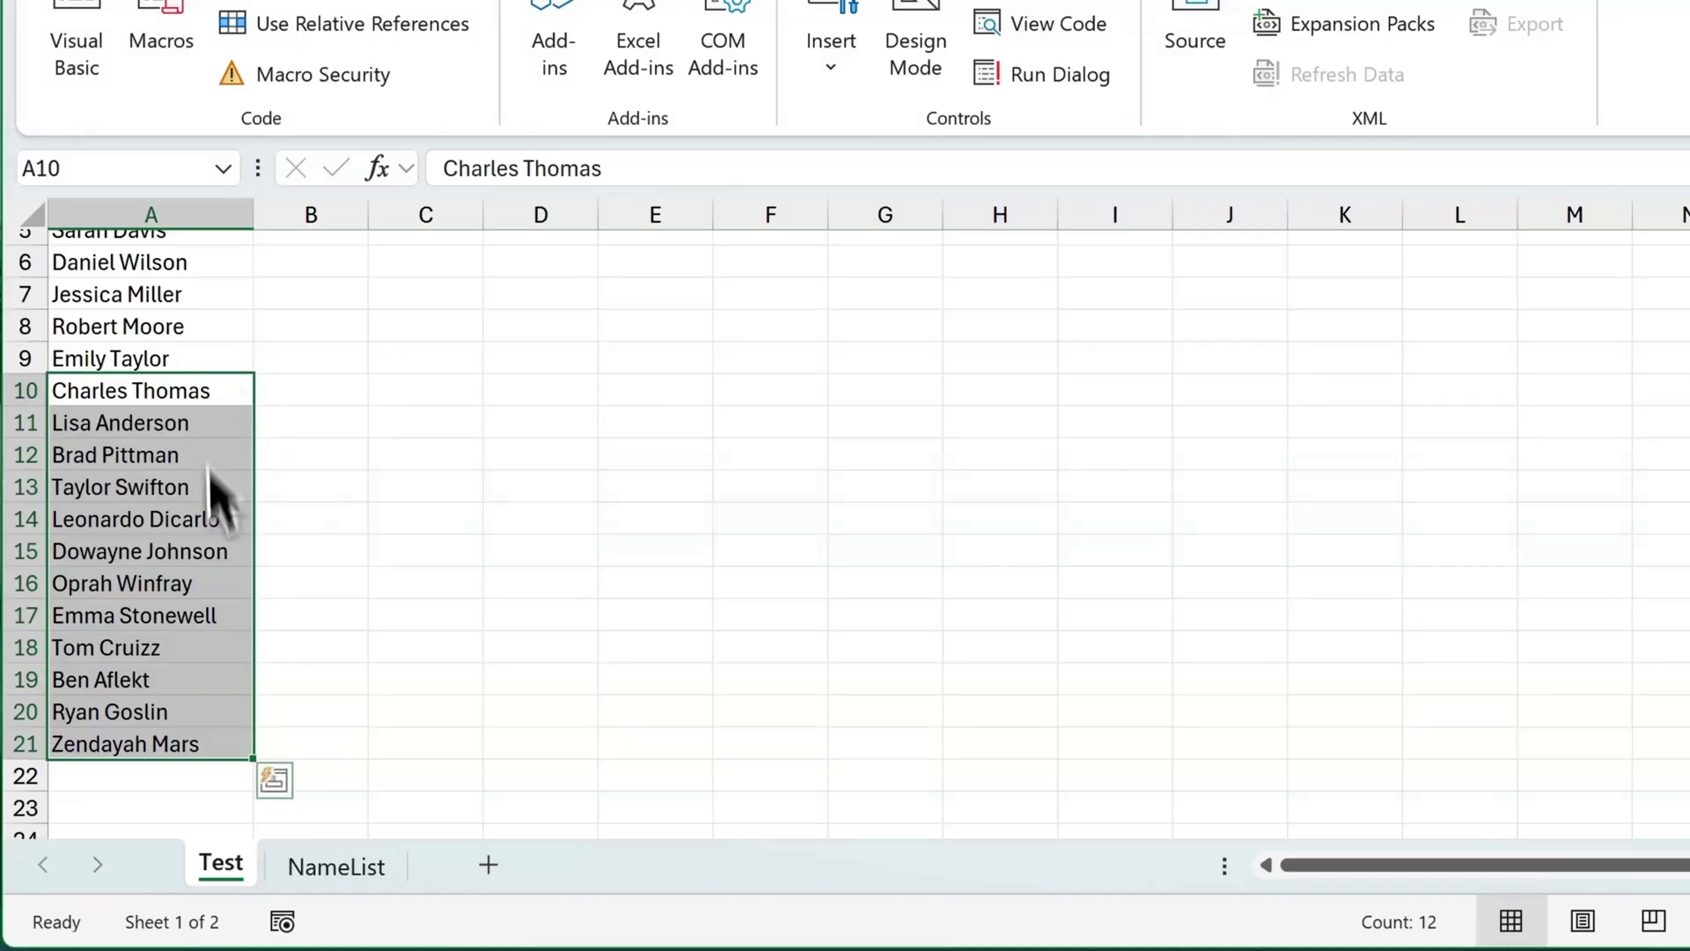
# Step: Copy the messy names list from NameList and paste it over A1 on the Test sheet
pyautogui.click(321, 866)
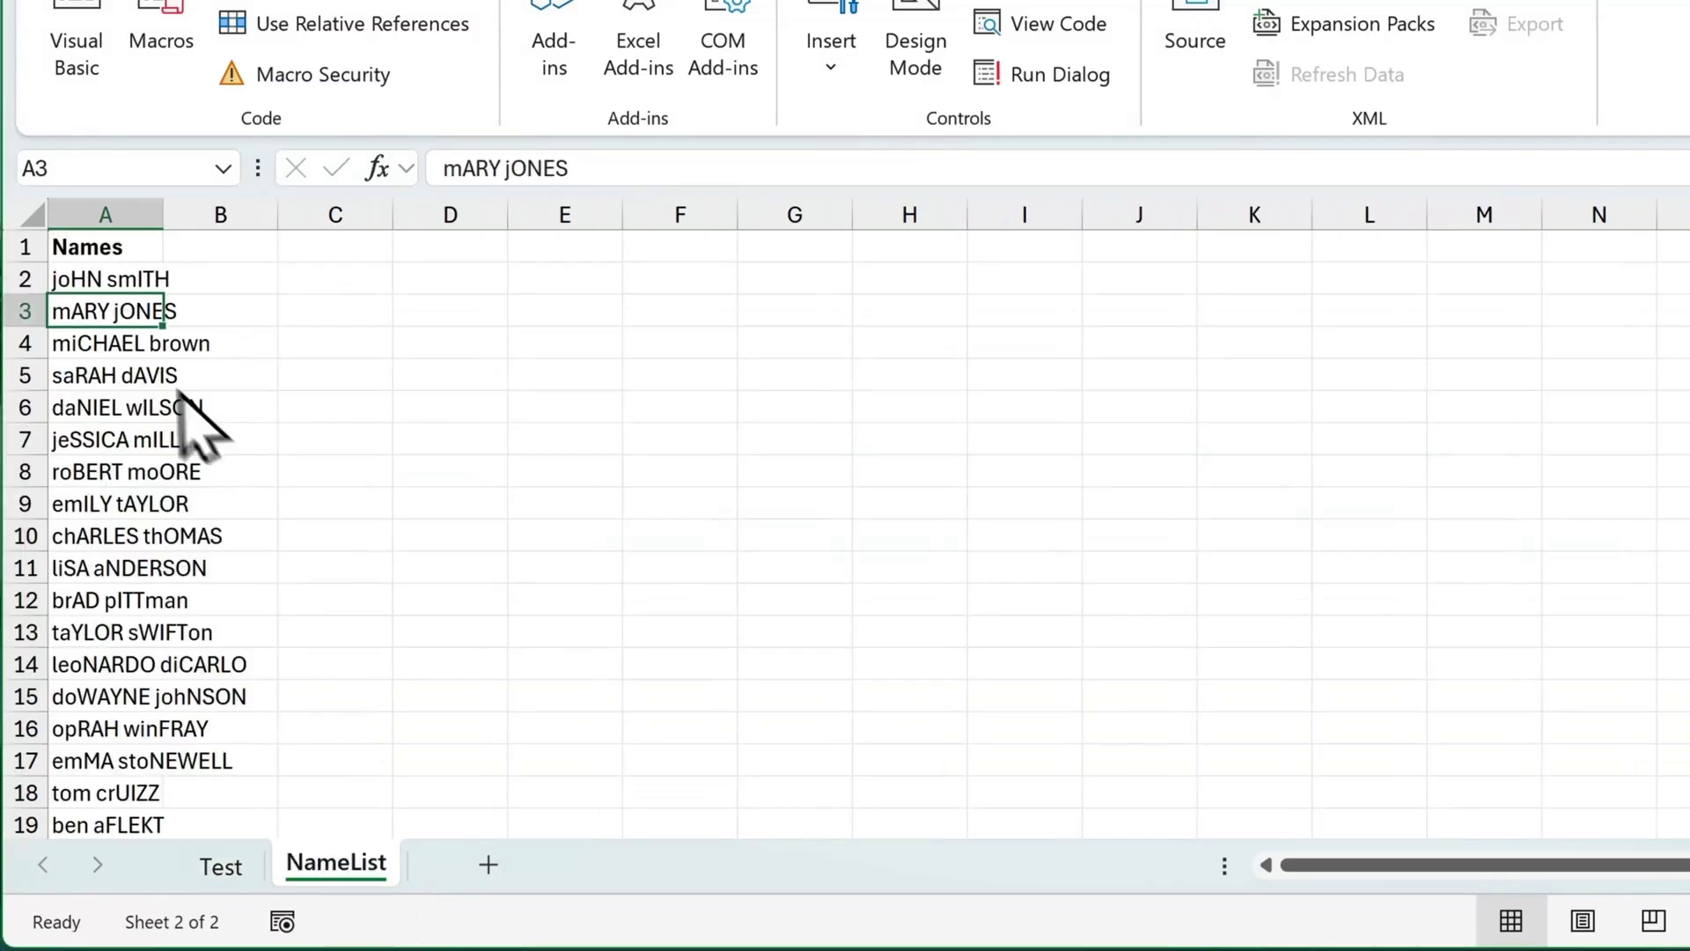
pyautogui.click(92, 247)
pyautogui.hotkey('ctrl', 'shift', 'Down')
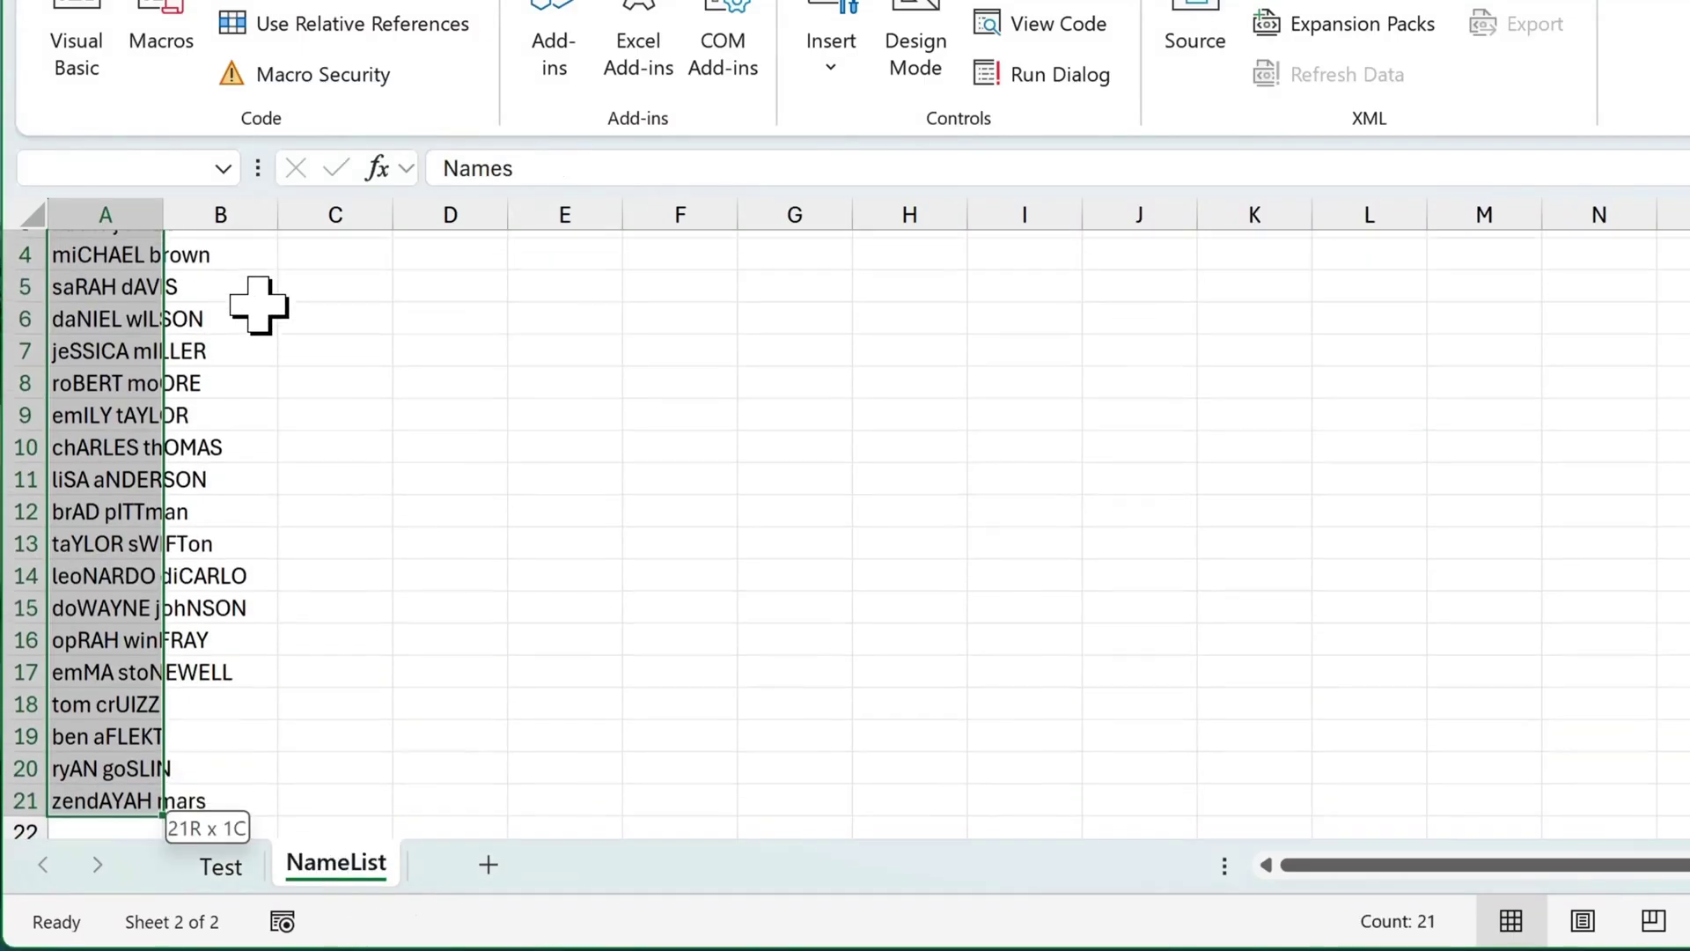
pyautogui.hotkey('ctrl', 'c')
pyautogui.click(211, 869)
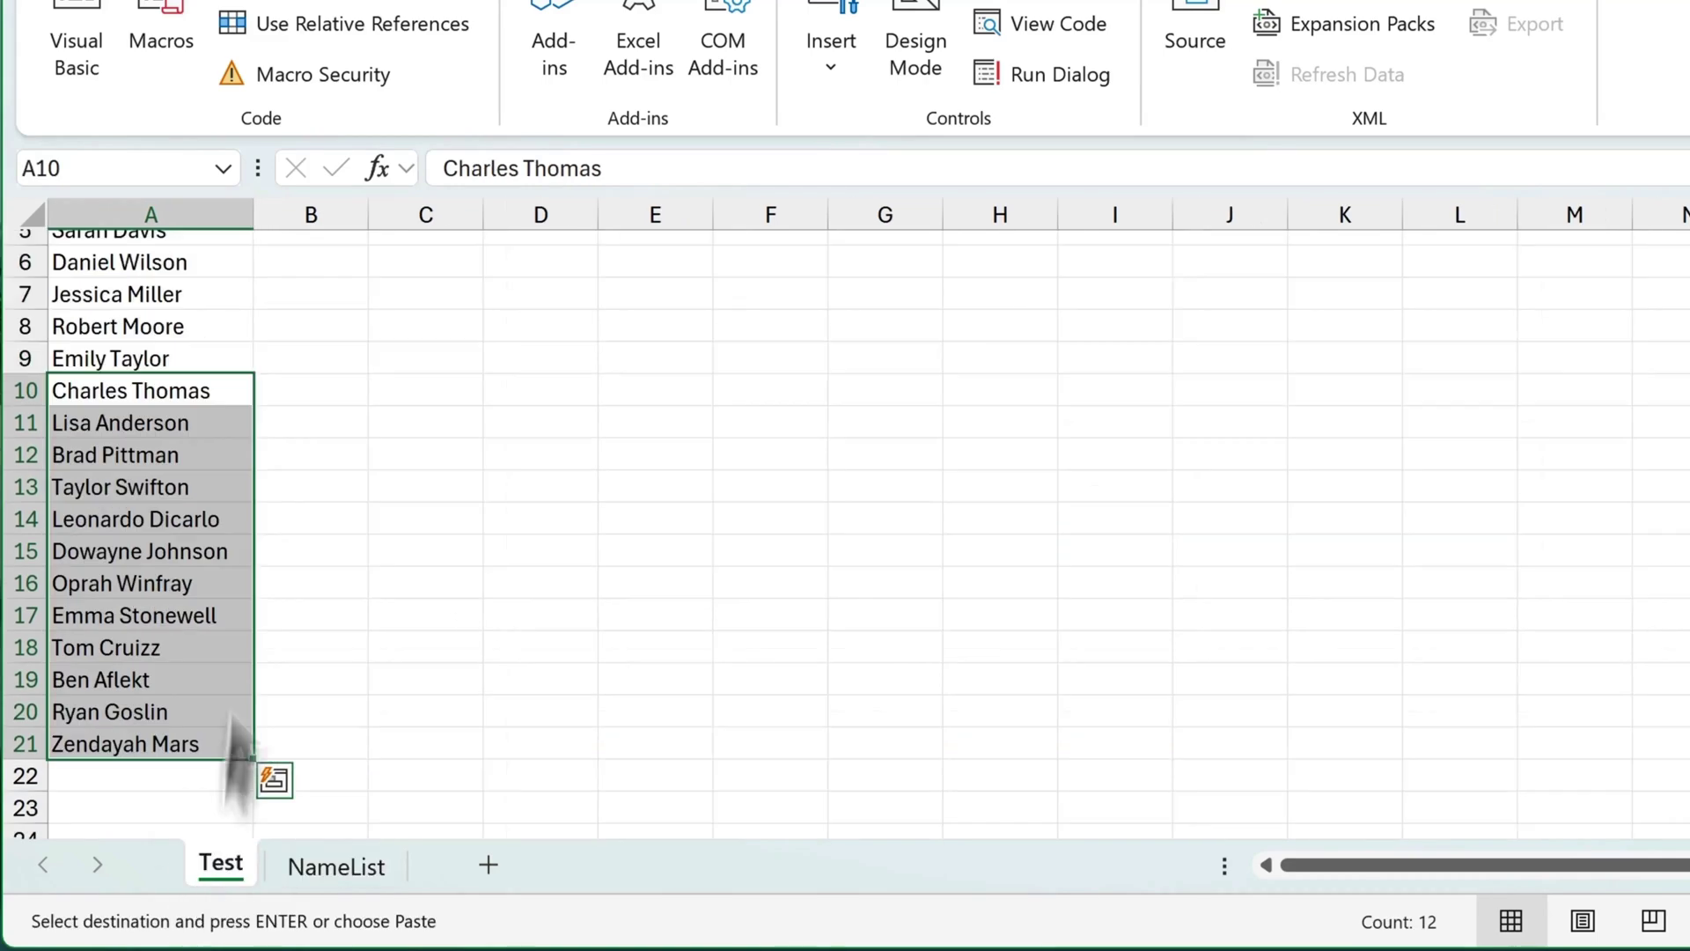
pyautogui.scroll(2, 208, 332)
pyautogui.click(177, 250)
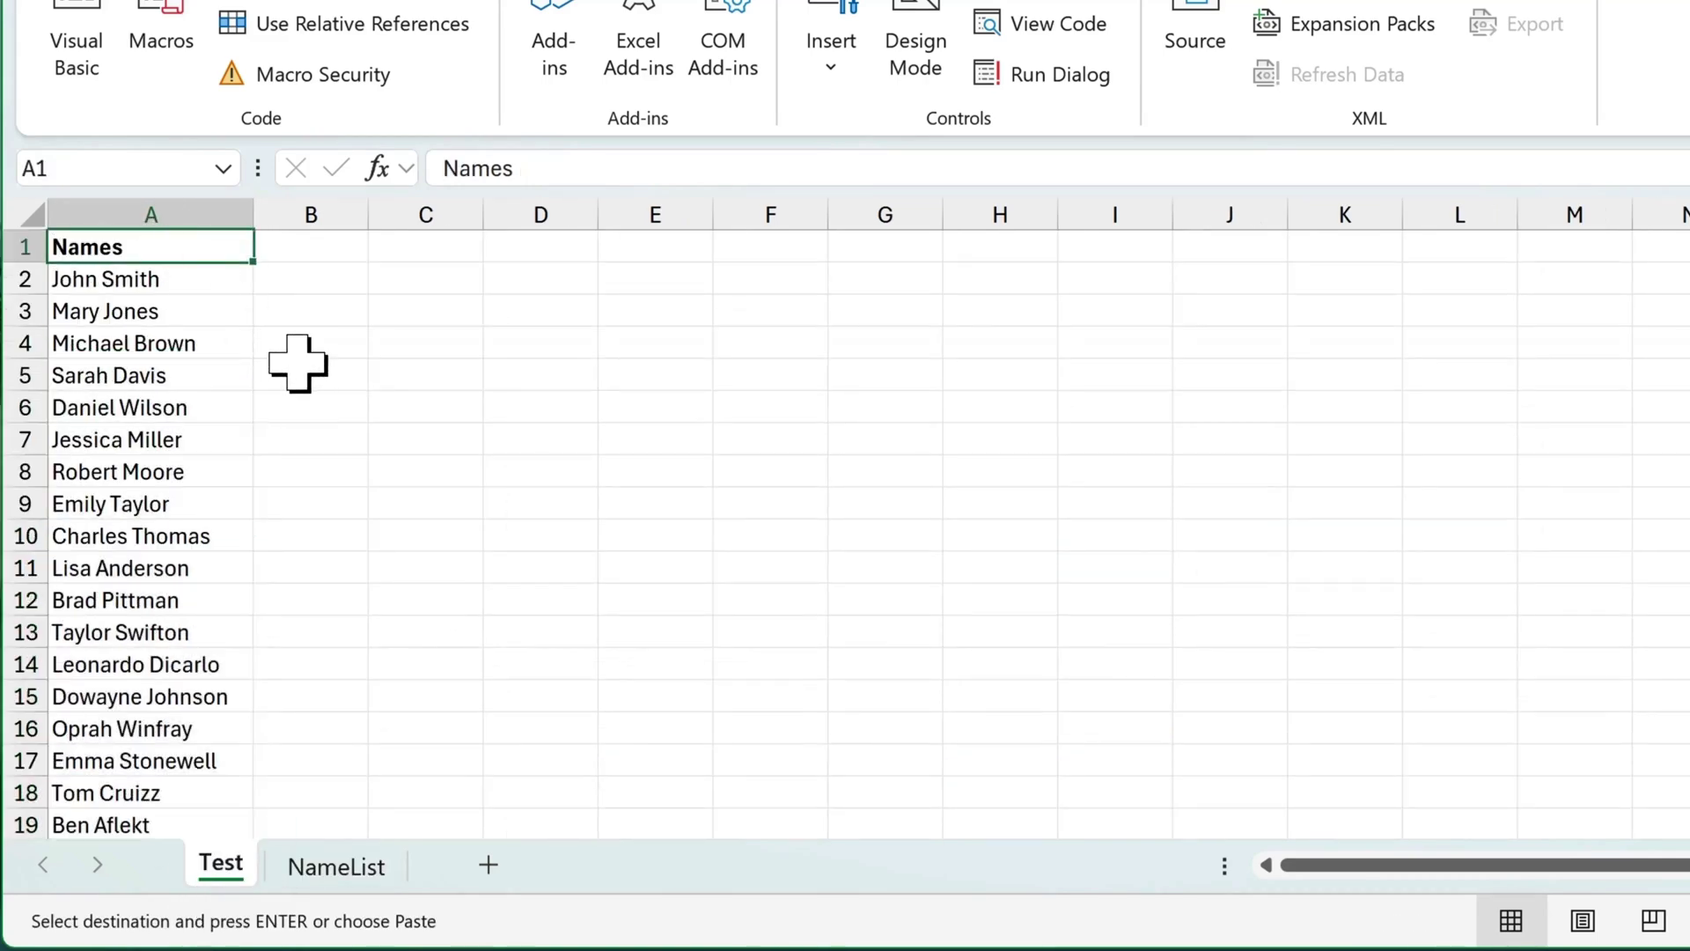
pyautogui.hotkey('ctrl', 'v')
# Step: Proper-case A2, then A3 down to the last name, with Ctrl+Shift+P
pyautogui.click(234, 278)
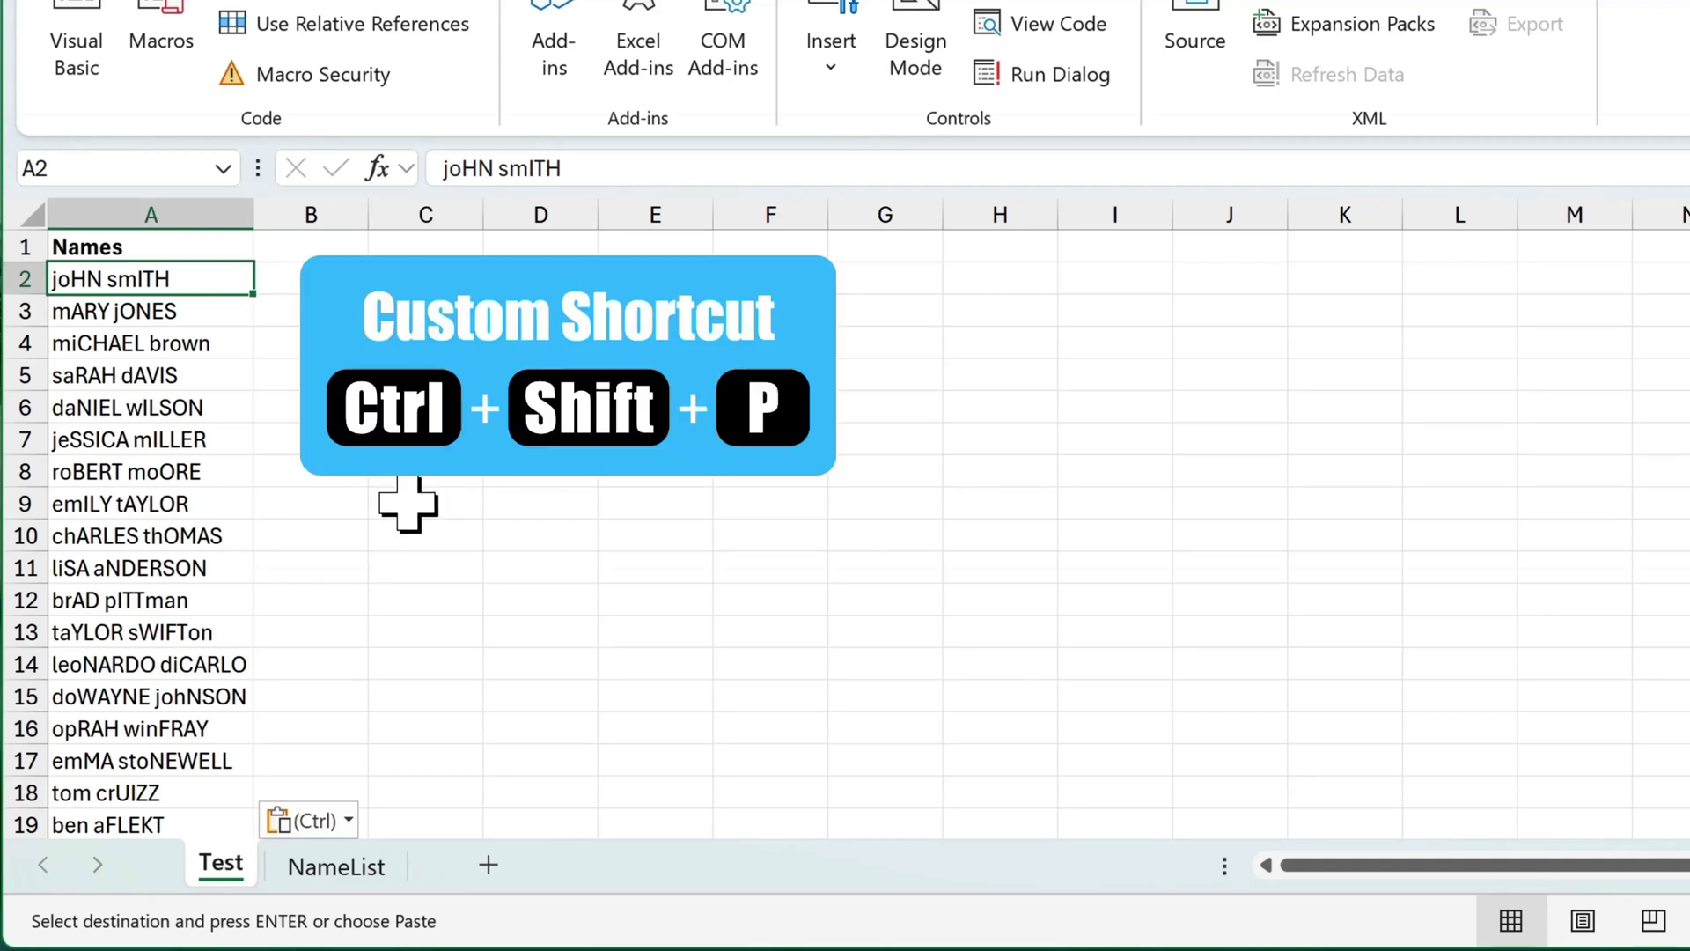
pyautogui.hotkey('ctrl', 'shift', 'p')
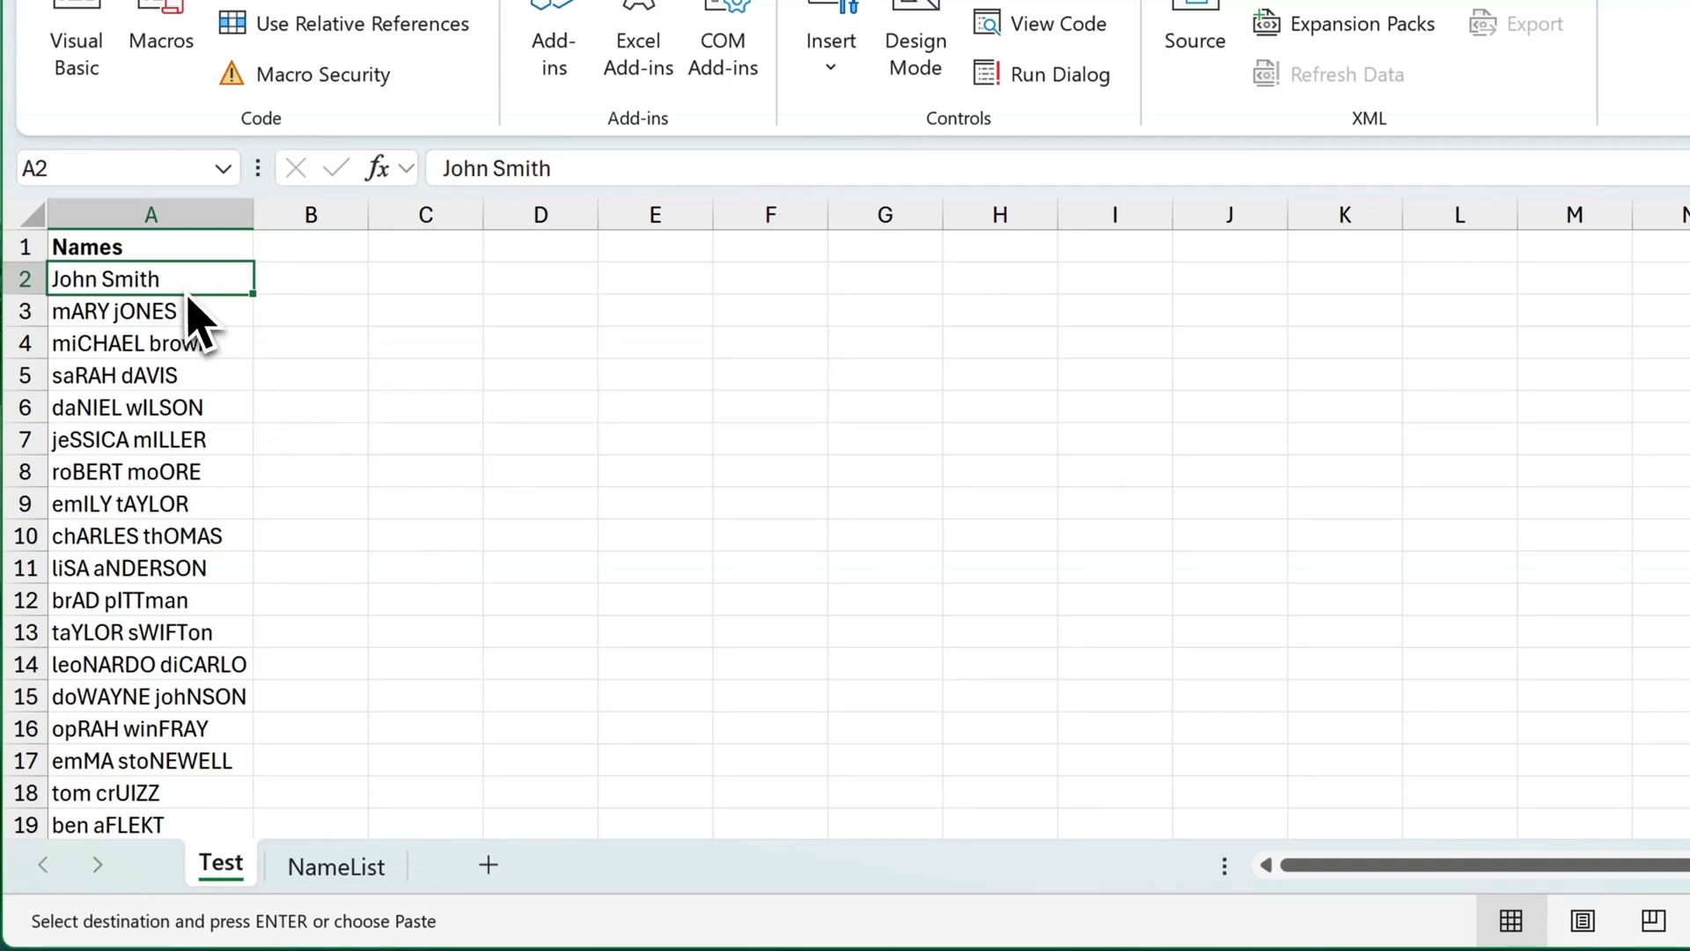
pyautogui.moveTo(225, 314); pyautogui.dragTo(227, 637)
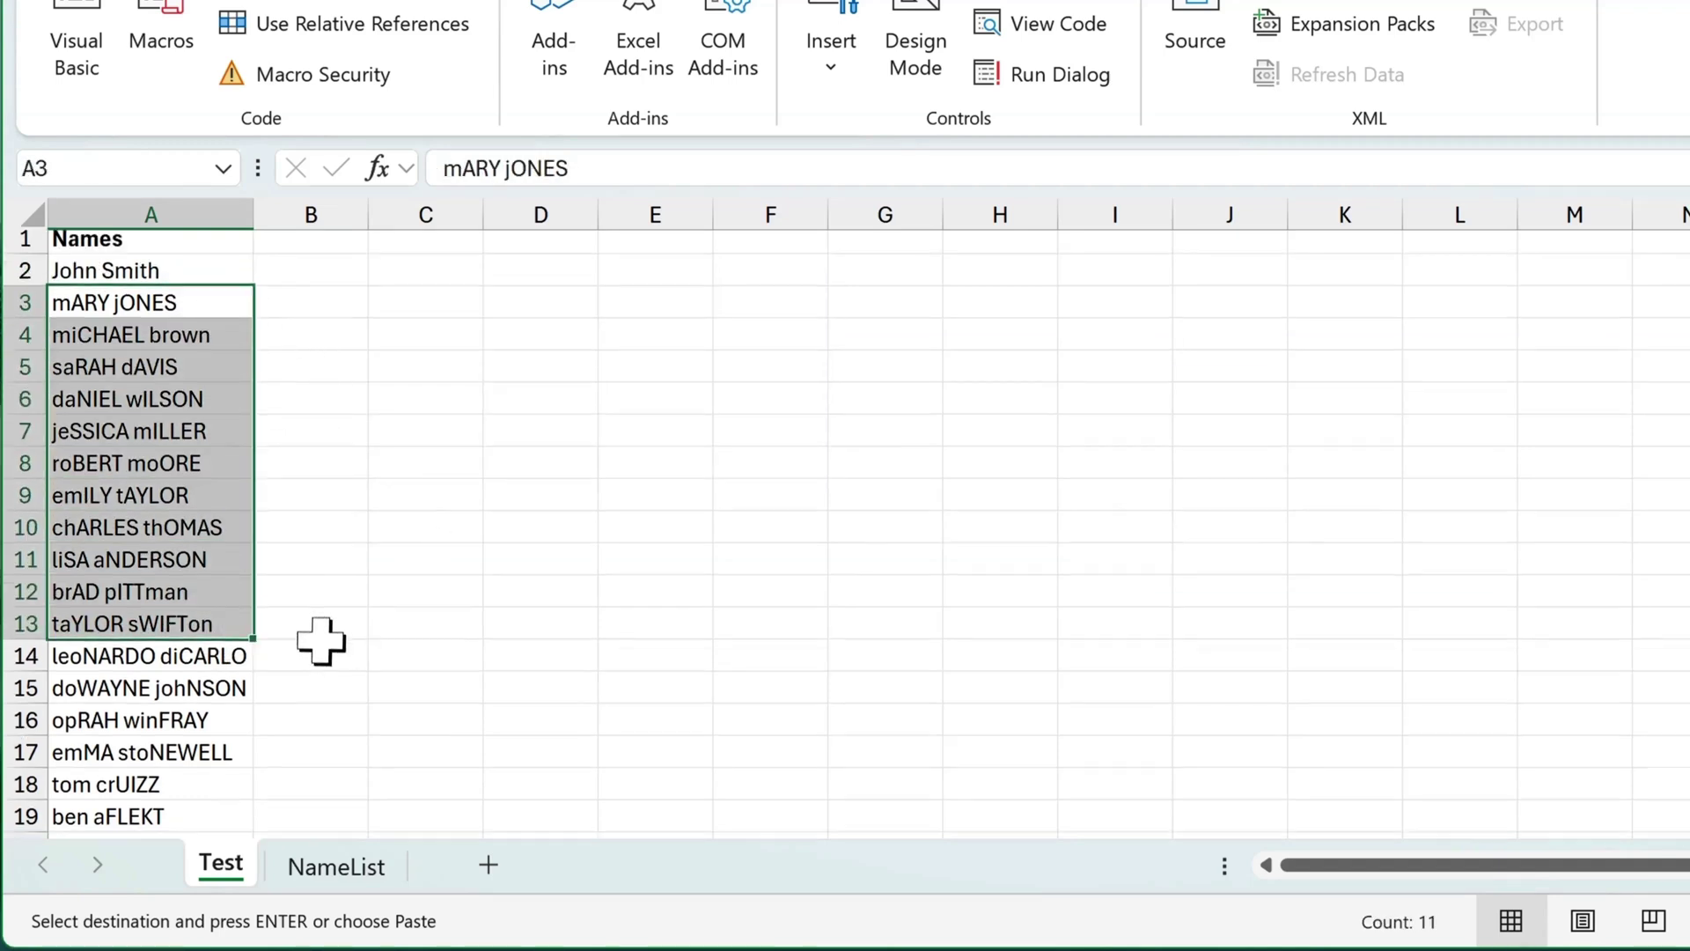
pyautogui.scroll(-2, 311, 646)
pyautogui.keyDown('shift'); pyautogui.click(205, 720); pyautogui.keyUp('shift')
pyautogui.scroll(2, 330, 502)
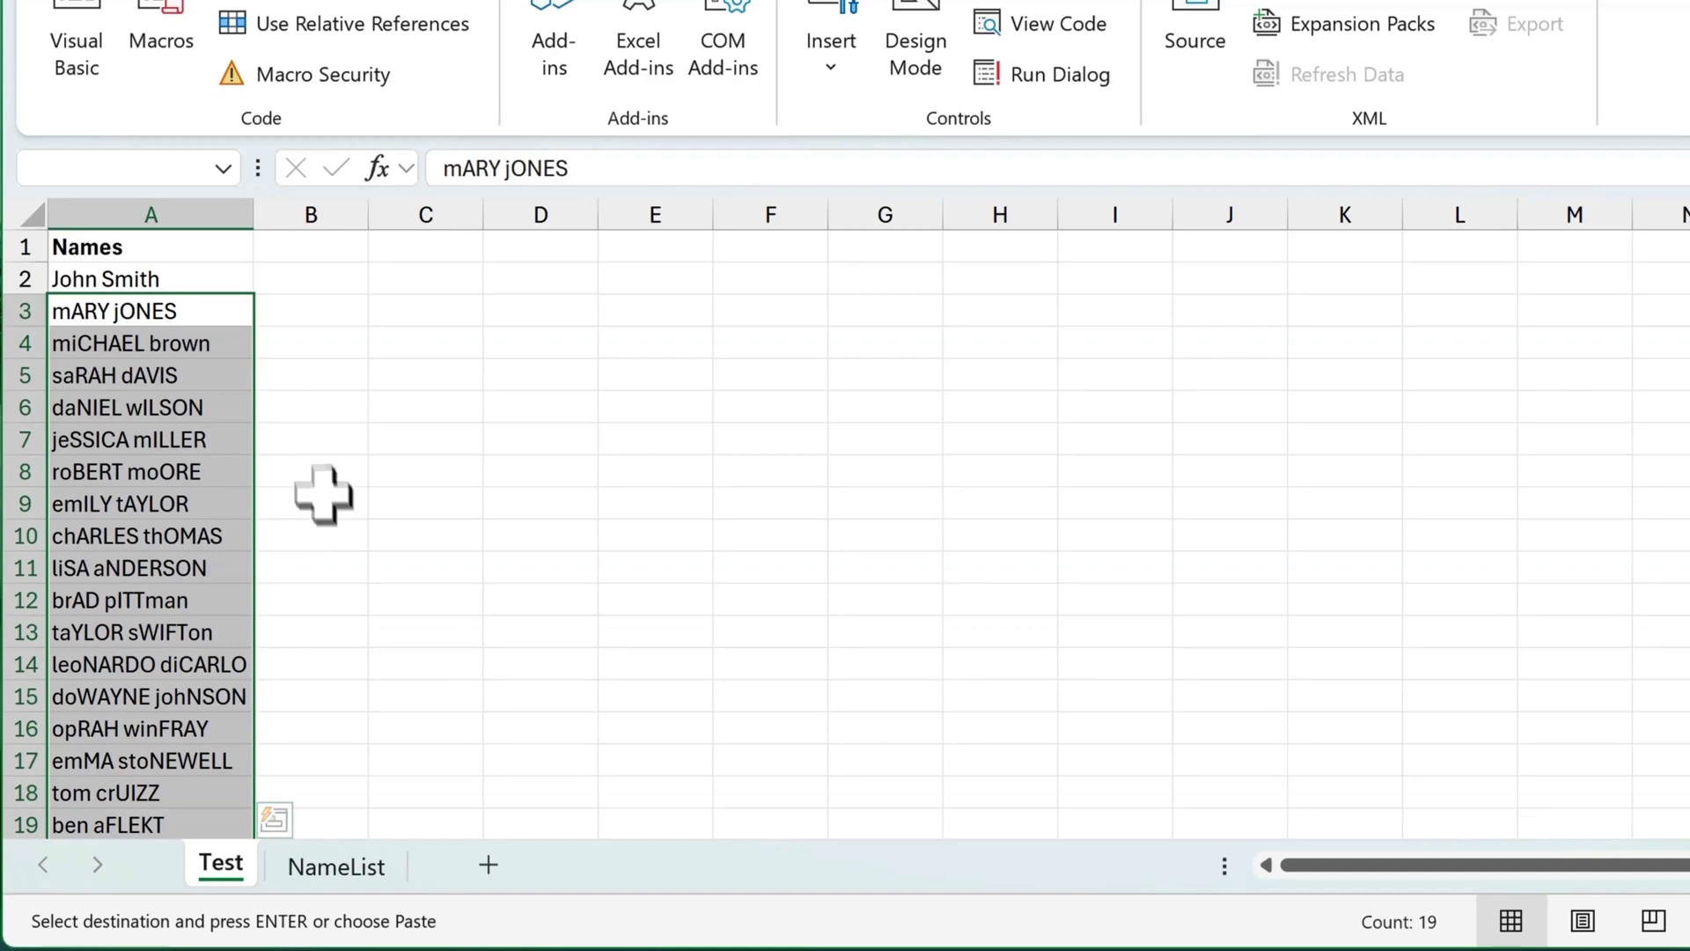
pyautogui.hotkey('ctrl', 'shift', 'p')
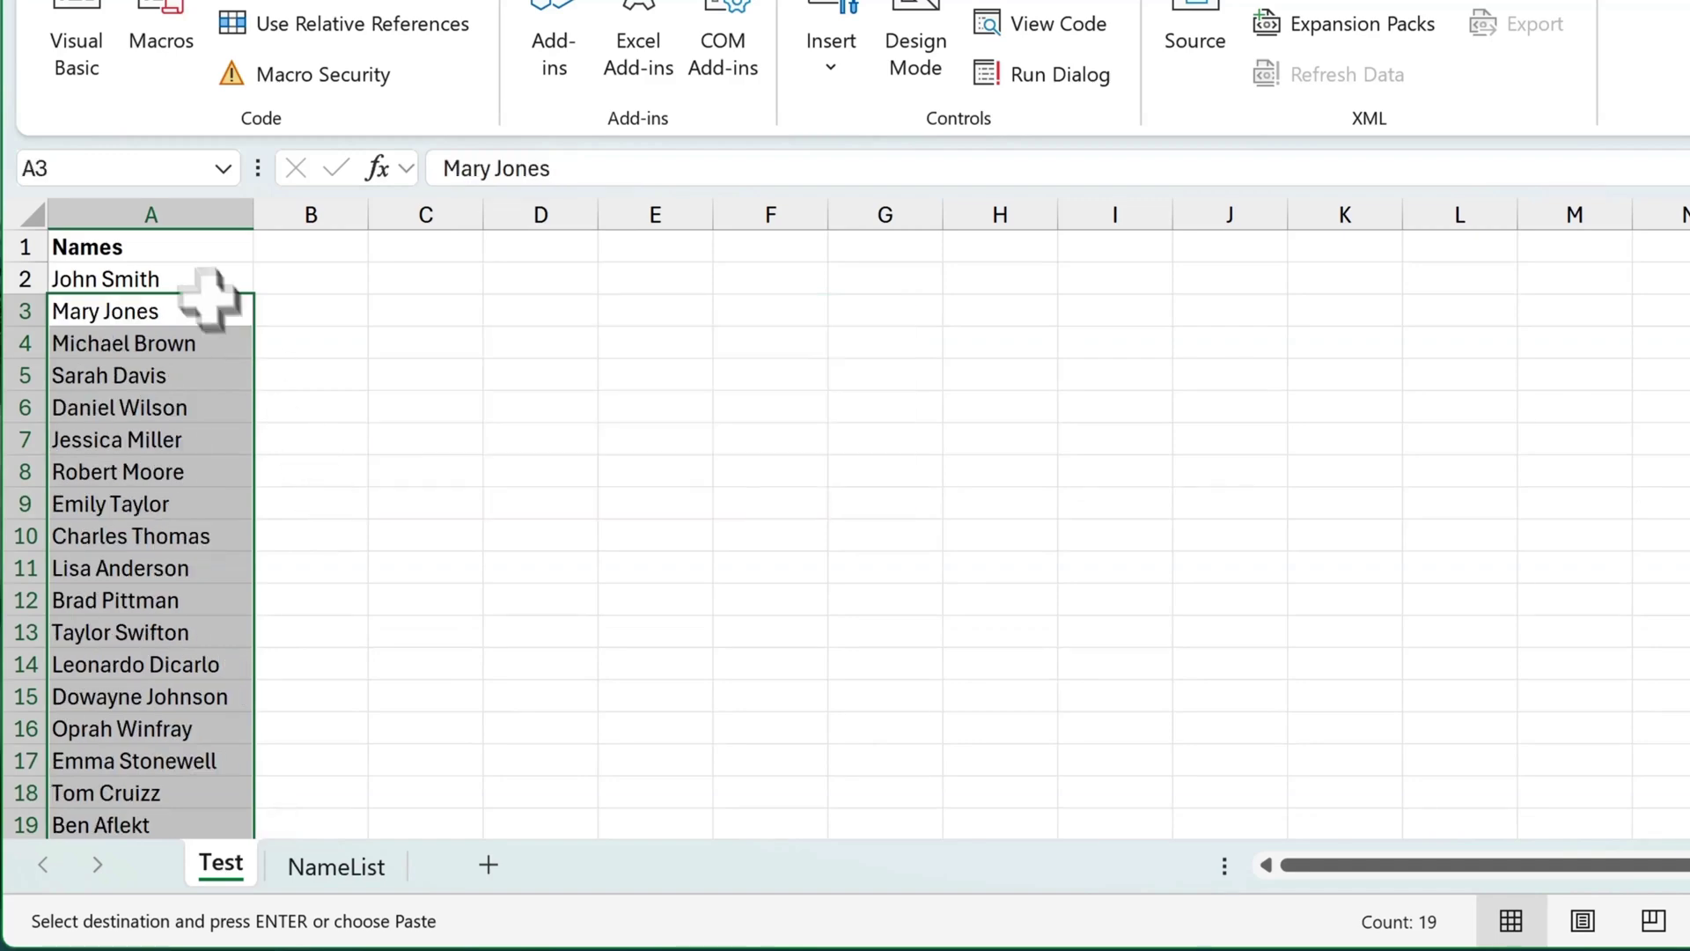
pyautogui.click(213, 308)
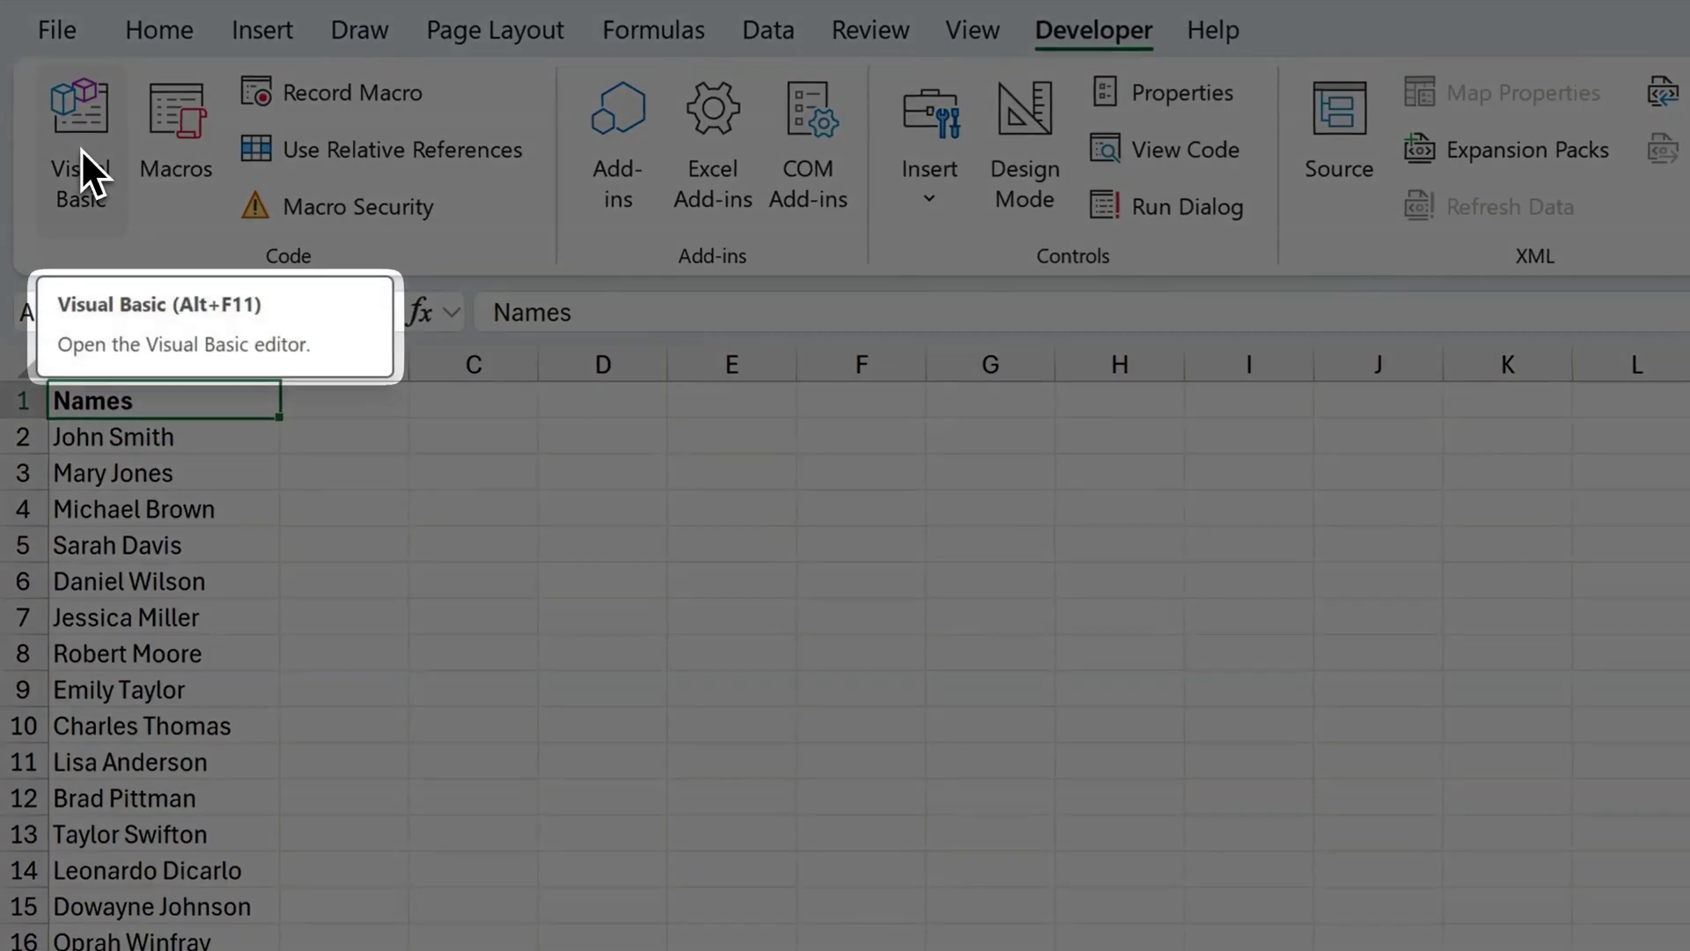
# Step: Open the VBA editor from Developer, then toggle to Excel and back with Alt+F11
pyautogui.click(81, 150)
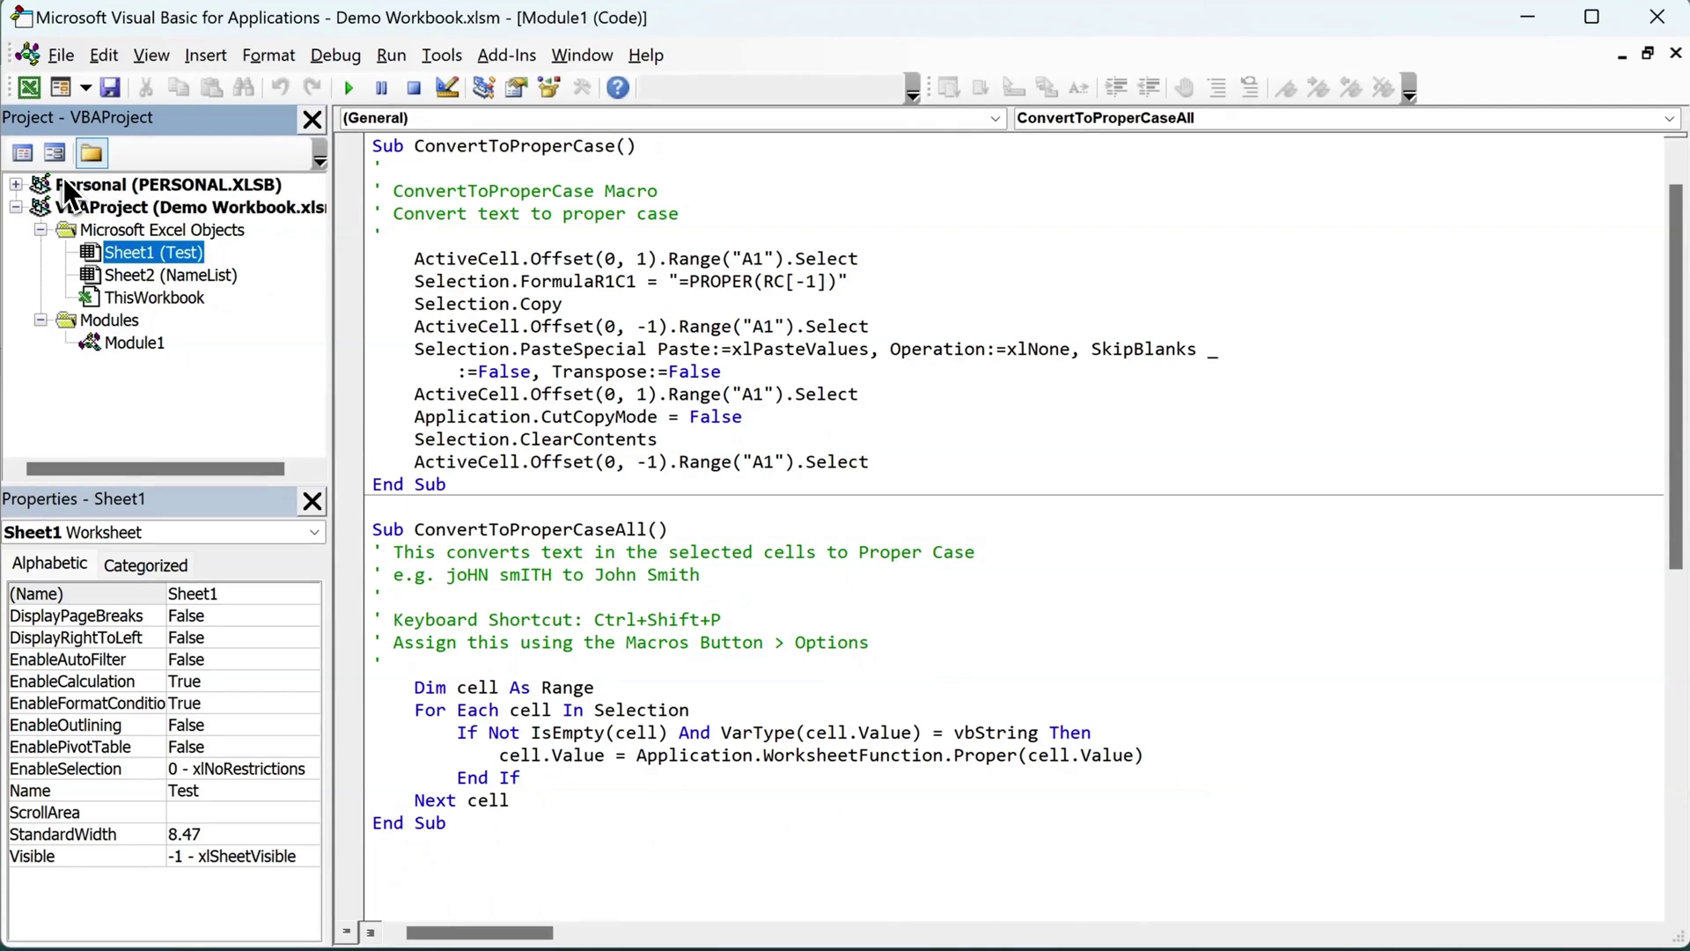
pyautogui.hotkey('alt', 'F11')
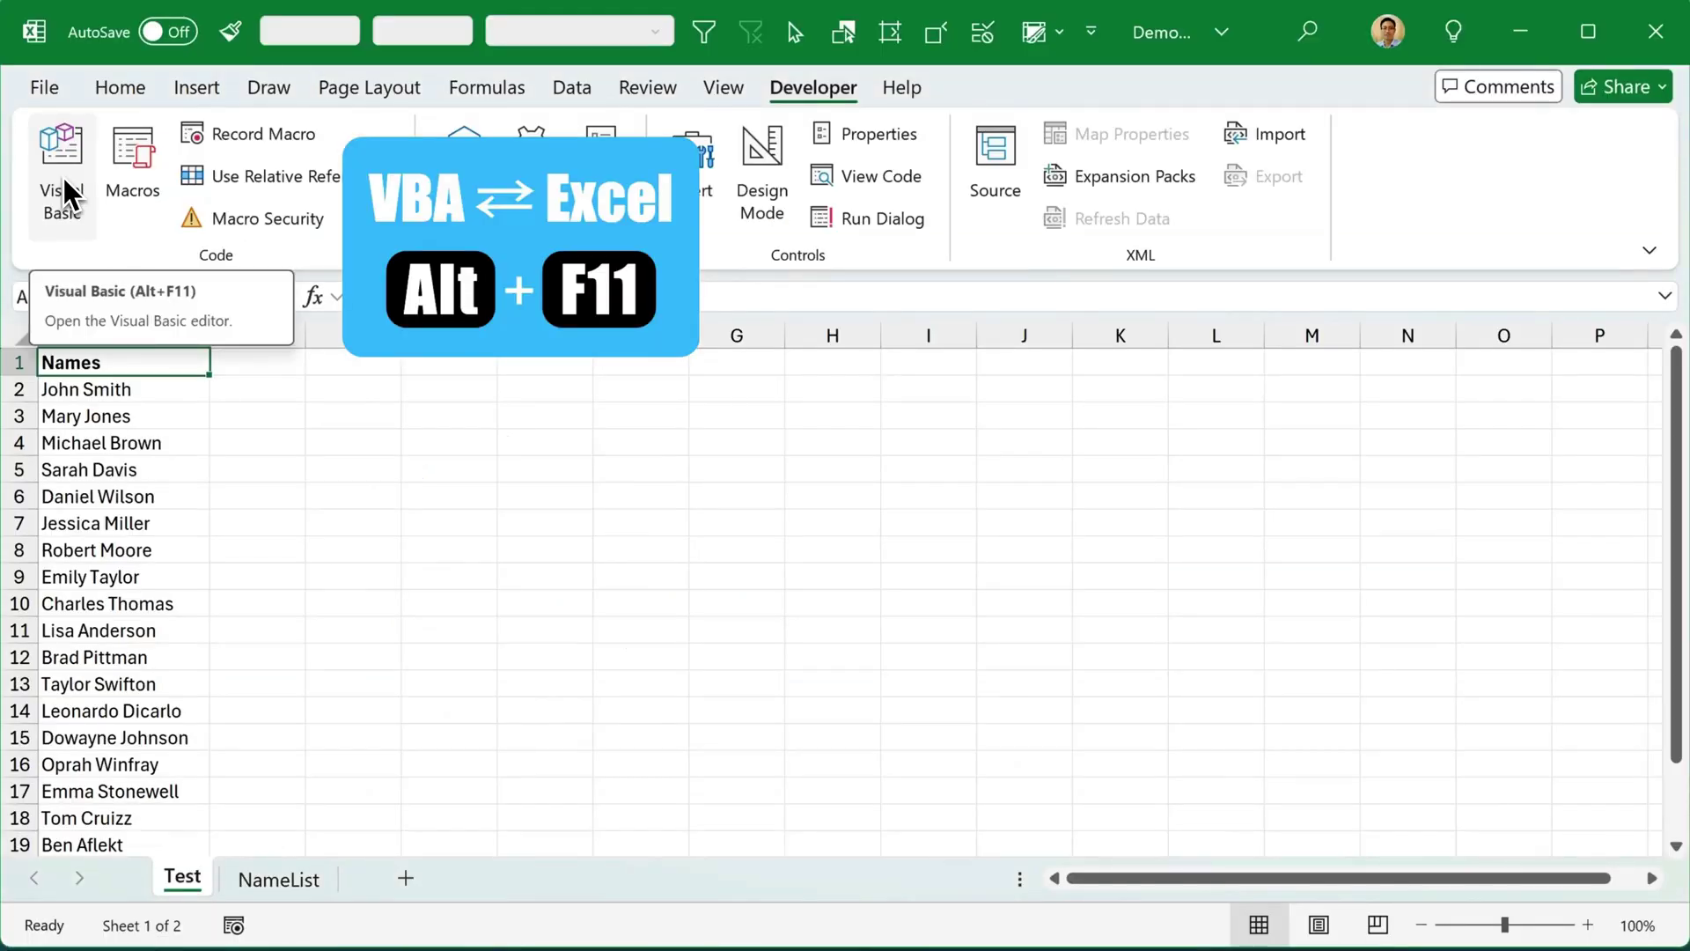
pyautogui.hotkey('alt', 'F11')
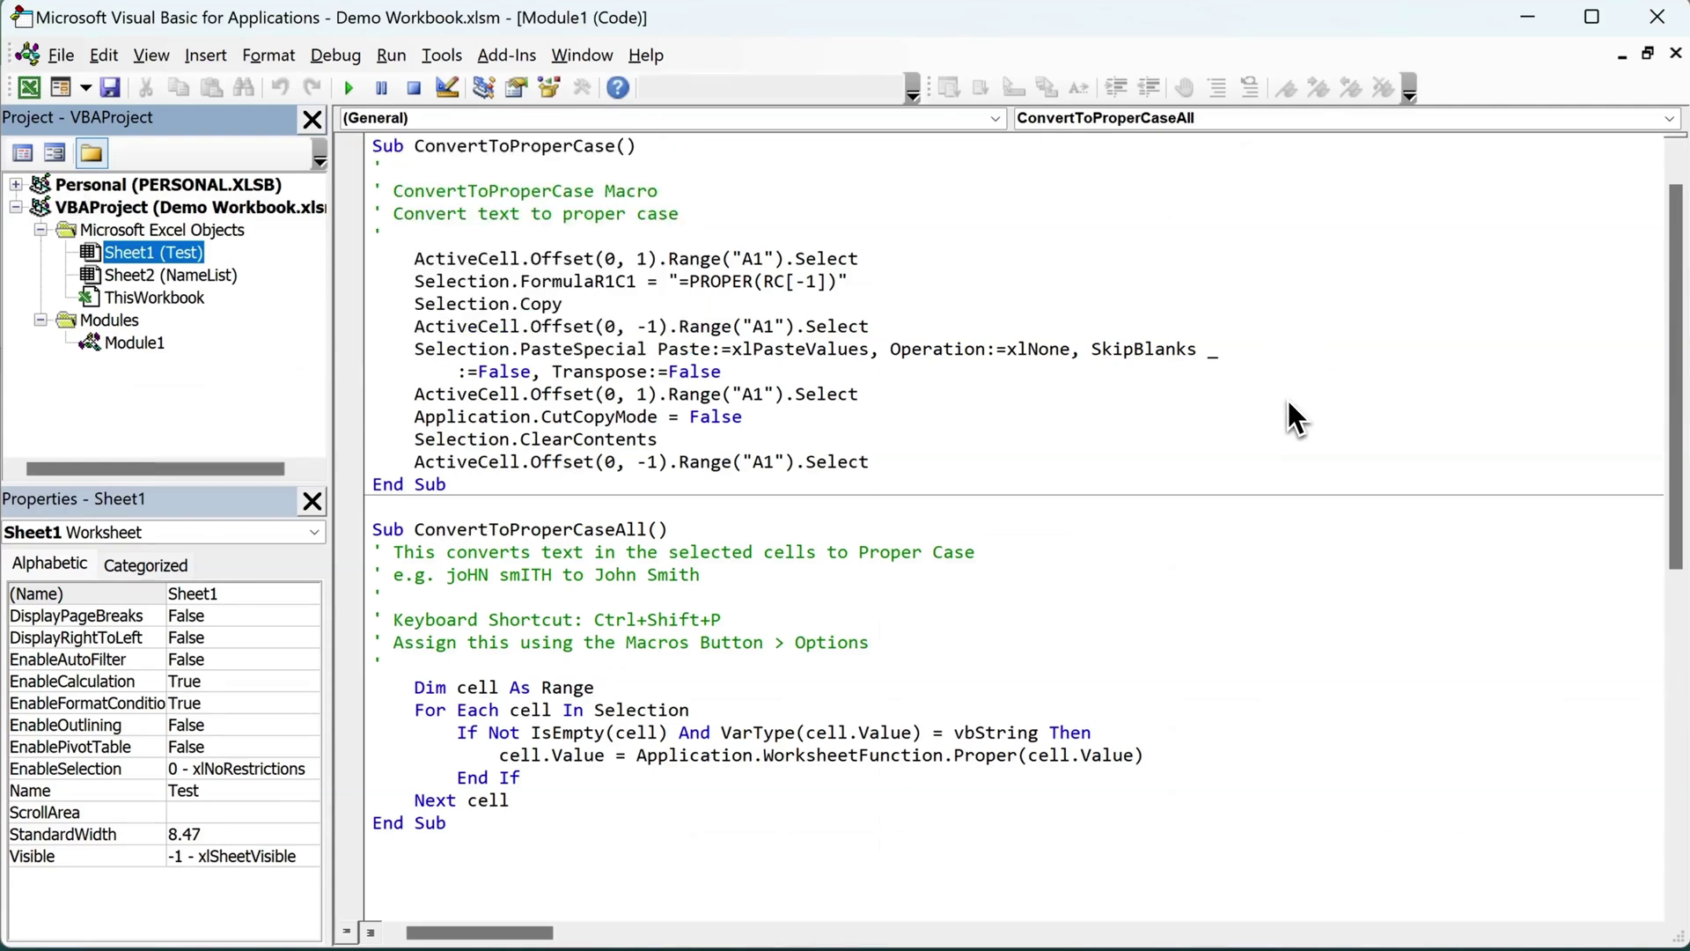
# Step: In the Immediate window, evaluate ? Now, ? 25 * 4 and ? Range("A2").Value
pyautogui.hotkey('ctrl', 'g')
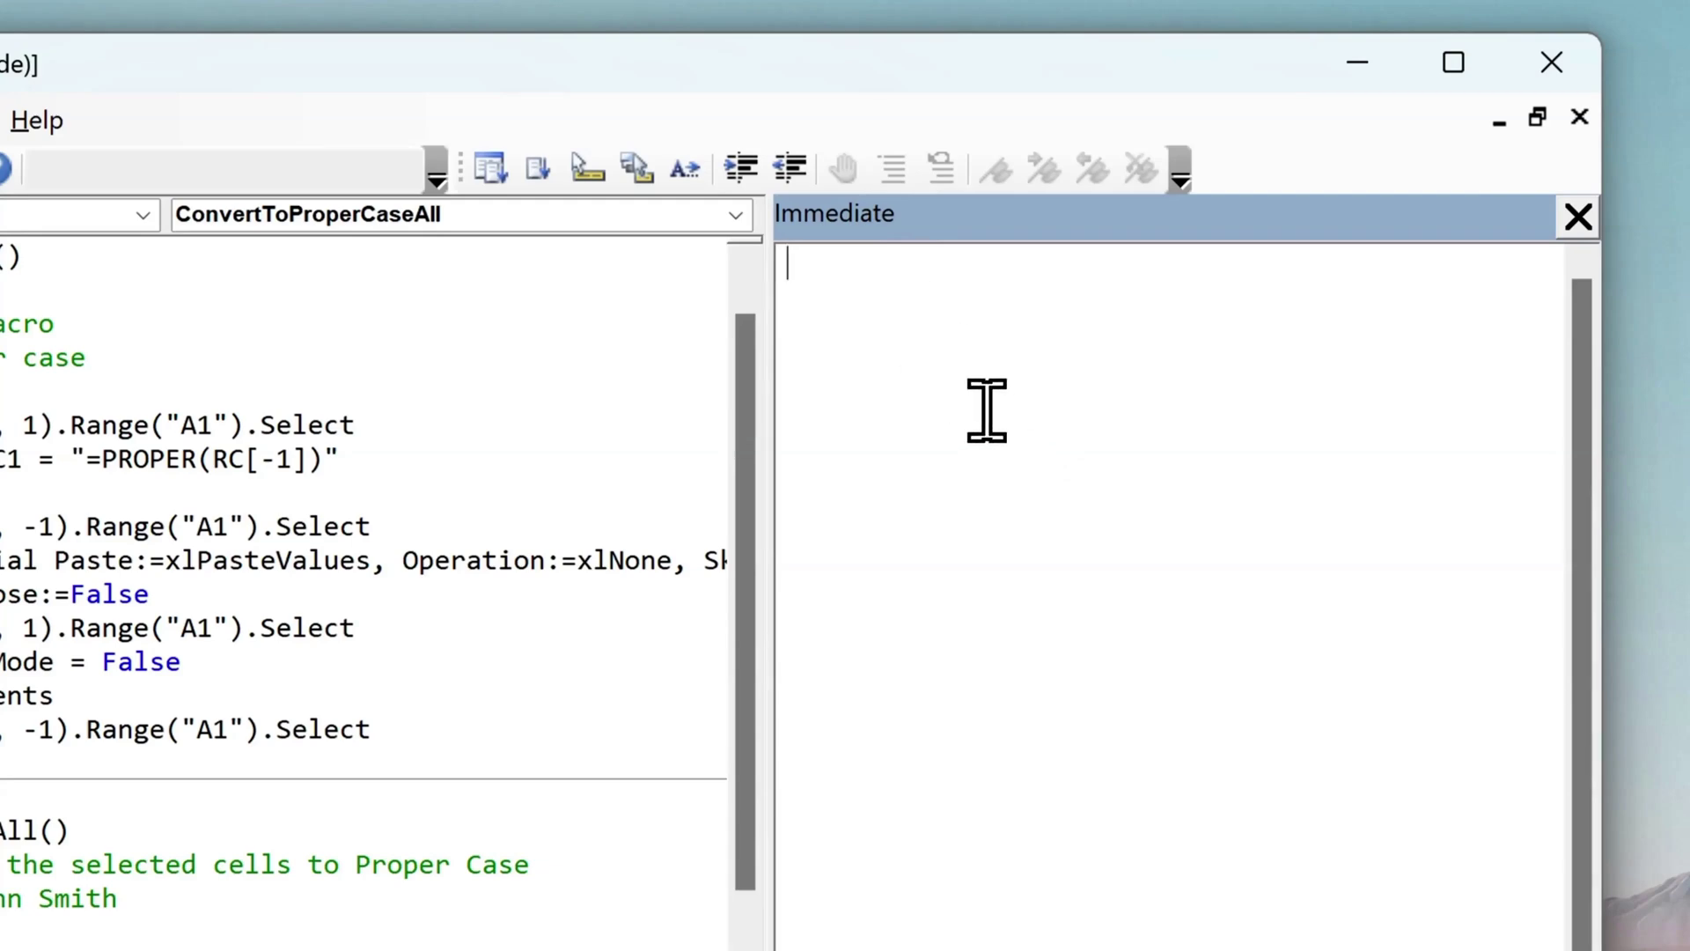
pyautogui.write('?N')
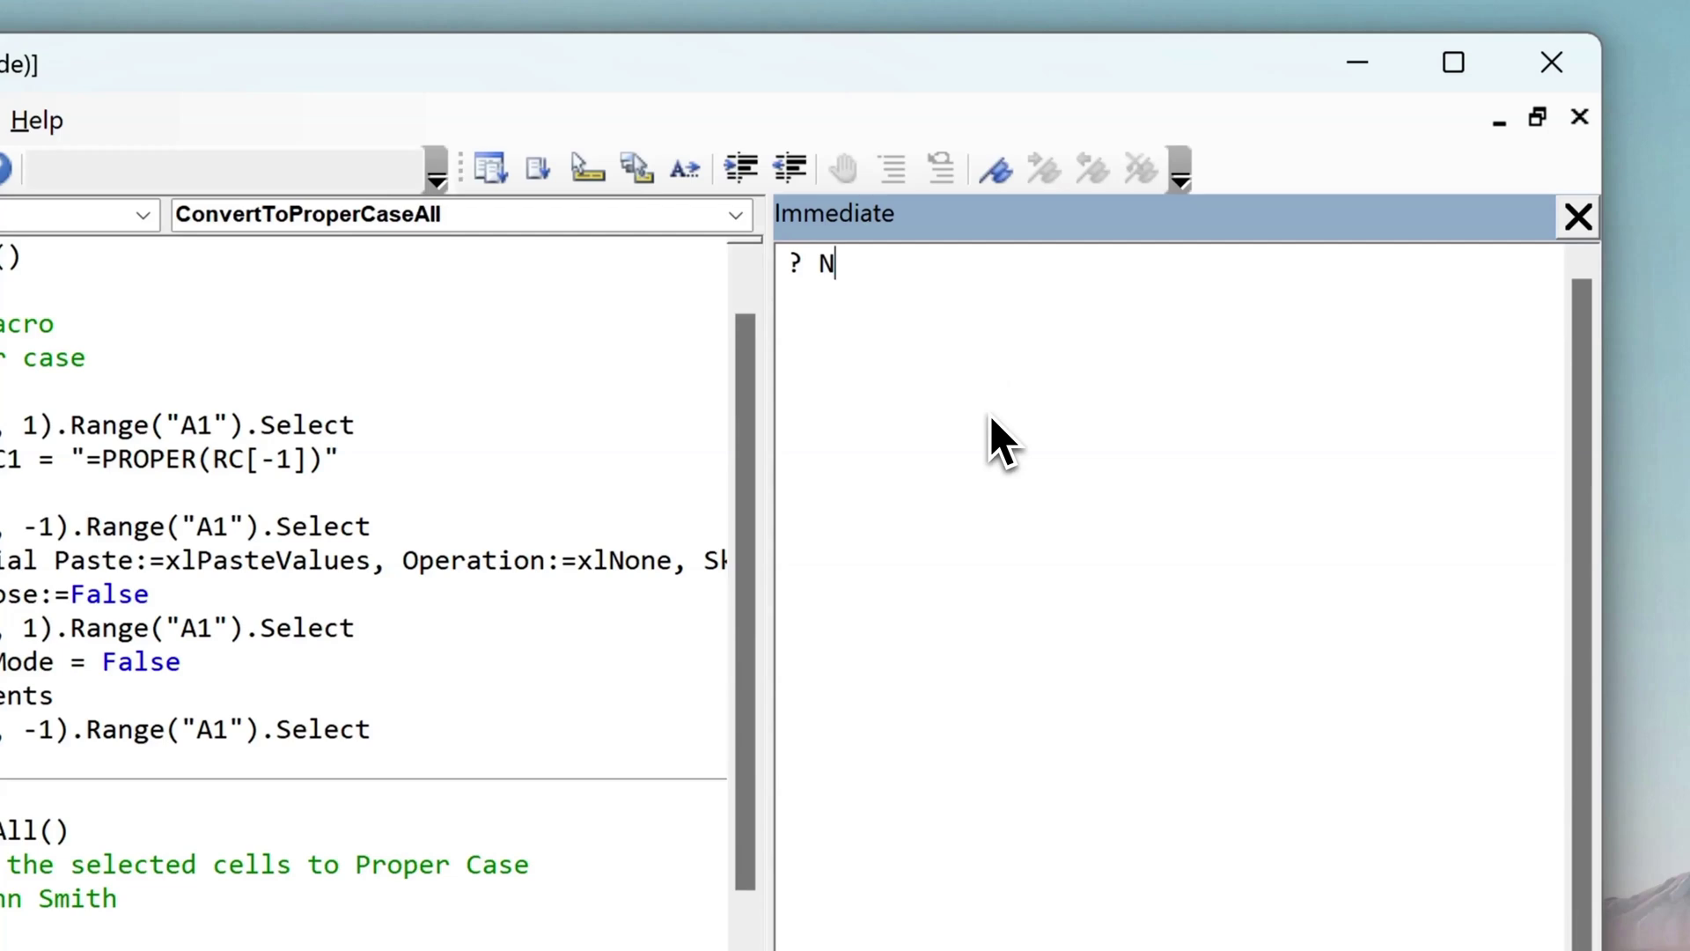
pyautogui.write('ow')
pyautogui.press('Return')
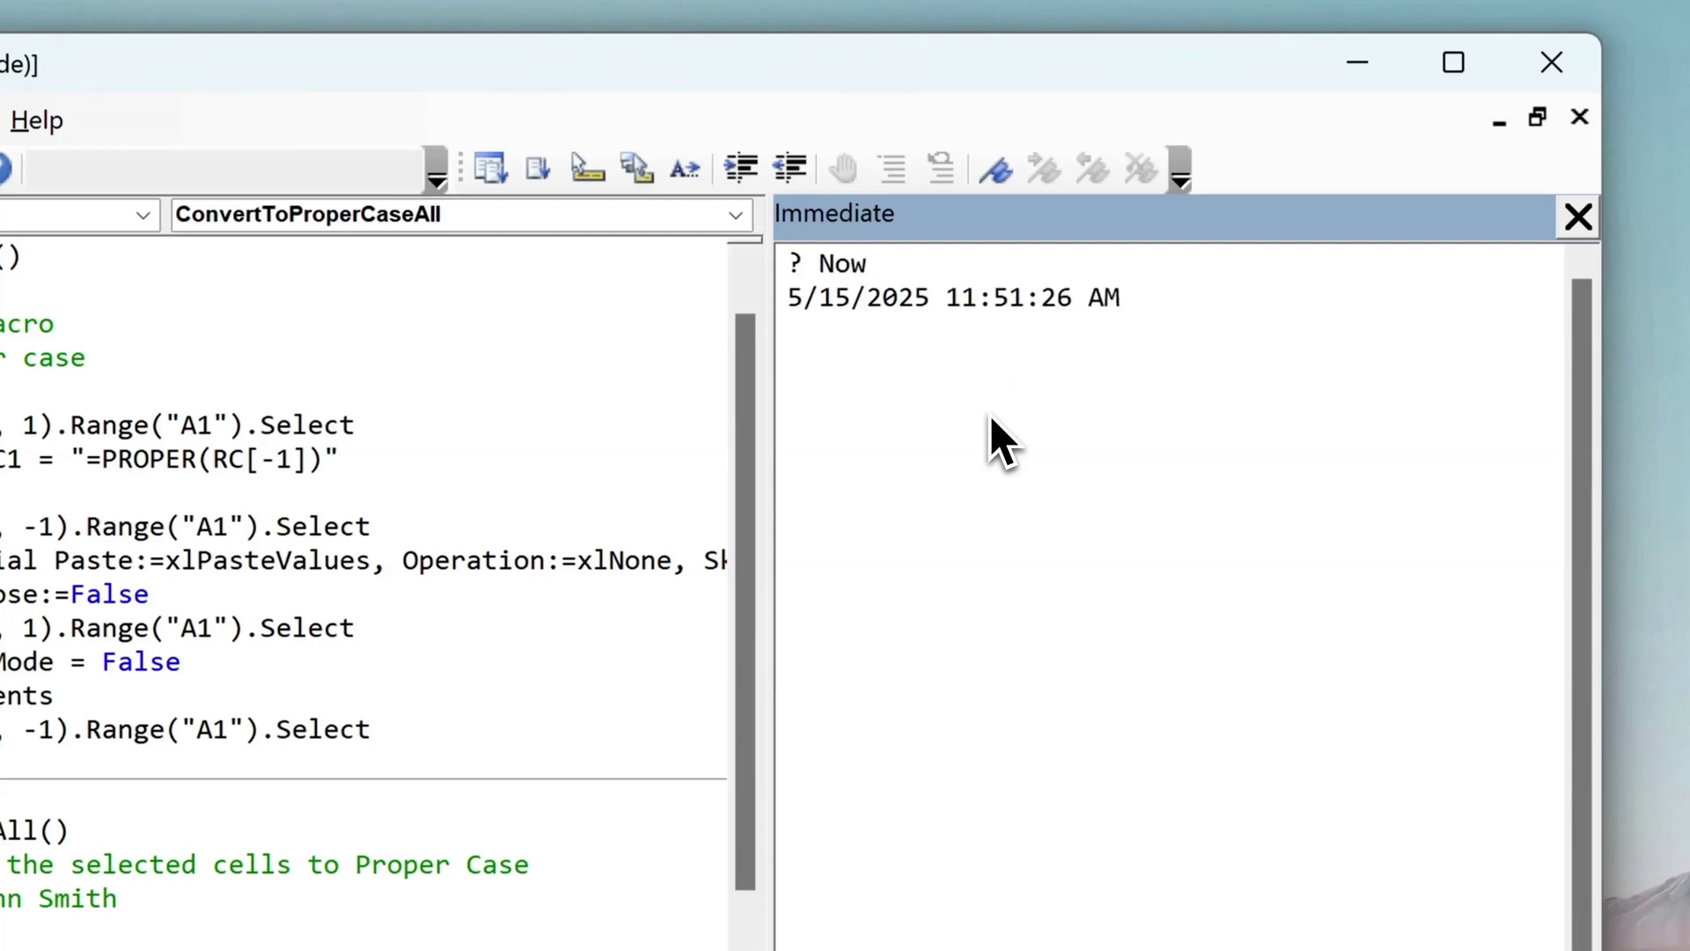
pyautogui.press('Return')
pyautogui.write('? 25 * 4')
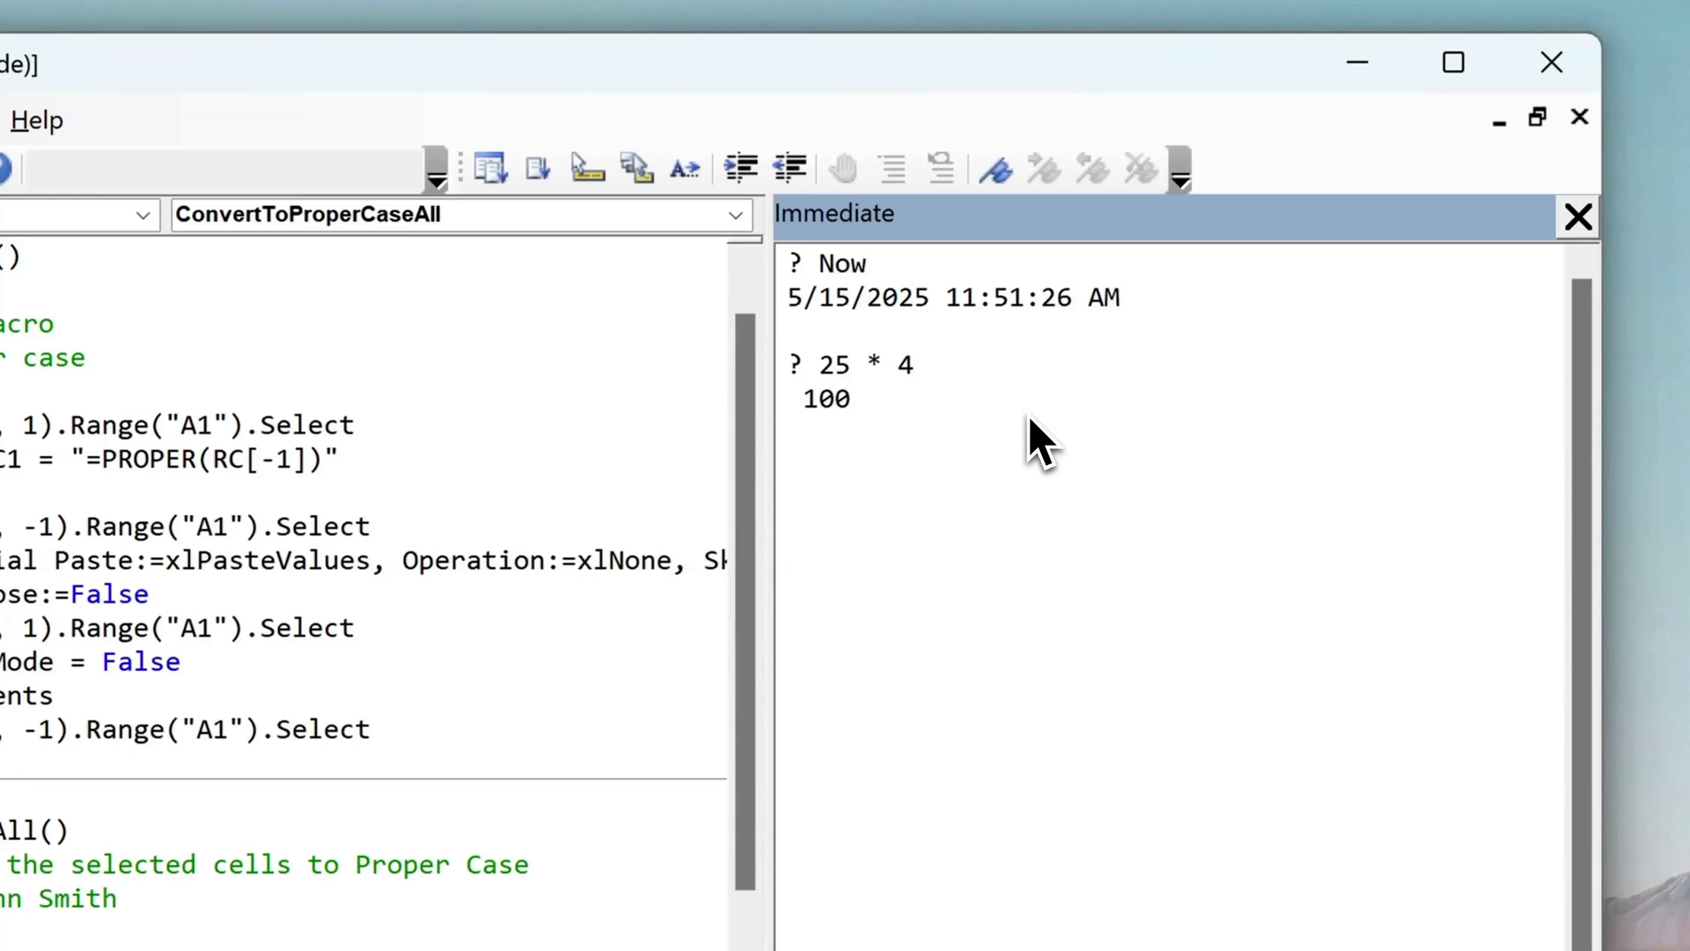
pyautogui.press('Return')
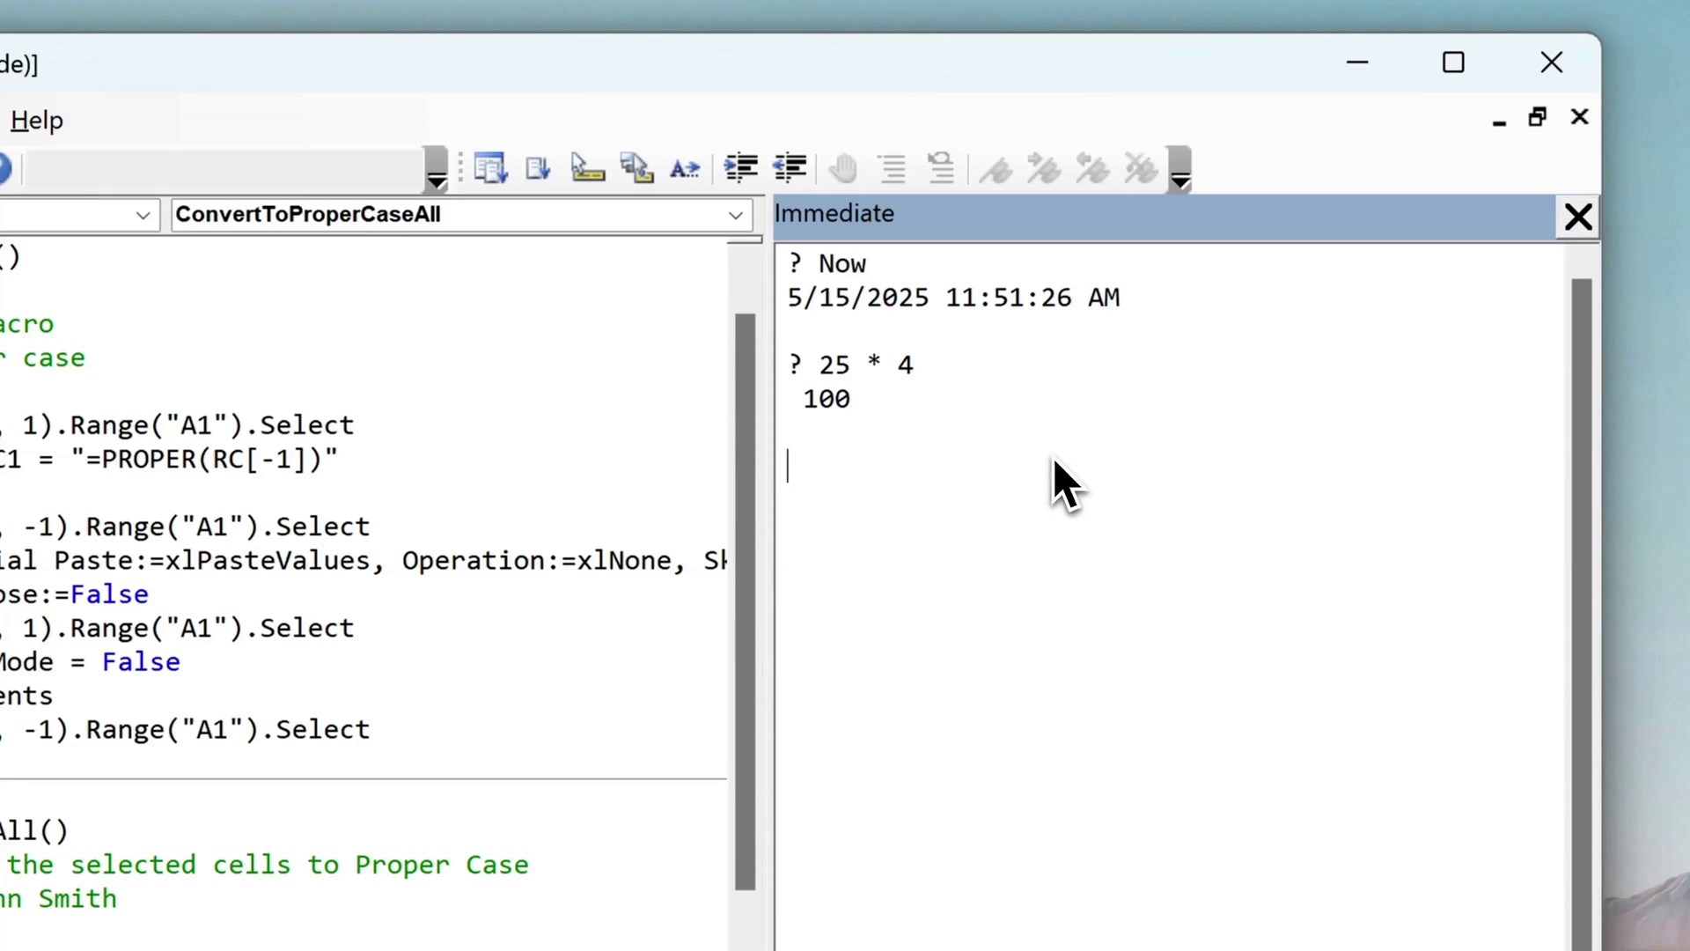
pyautogui.write('?')
pyautogui.write(' Range("')
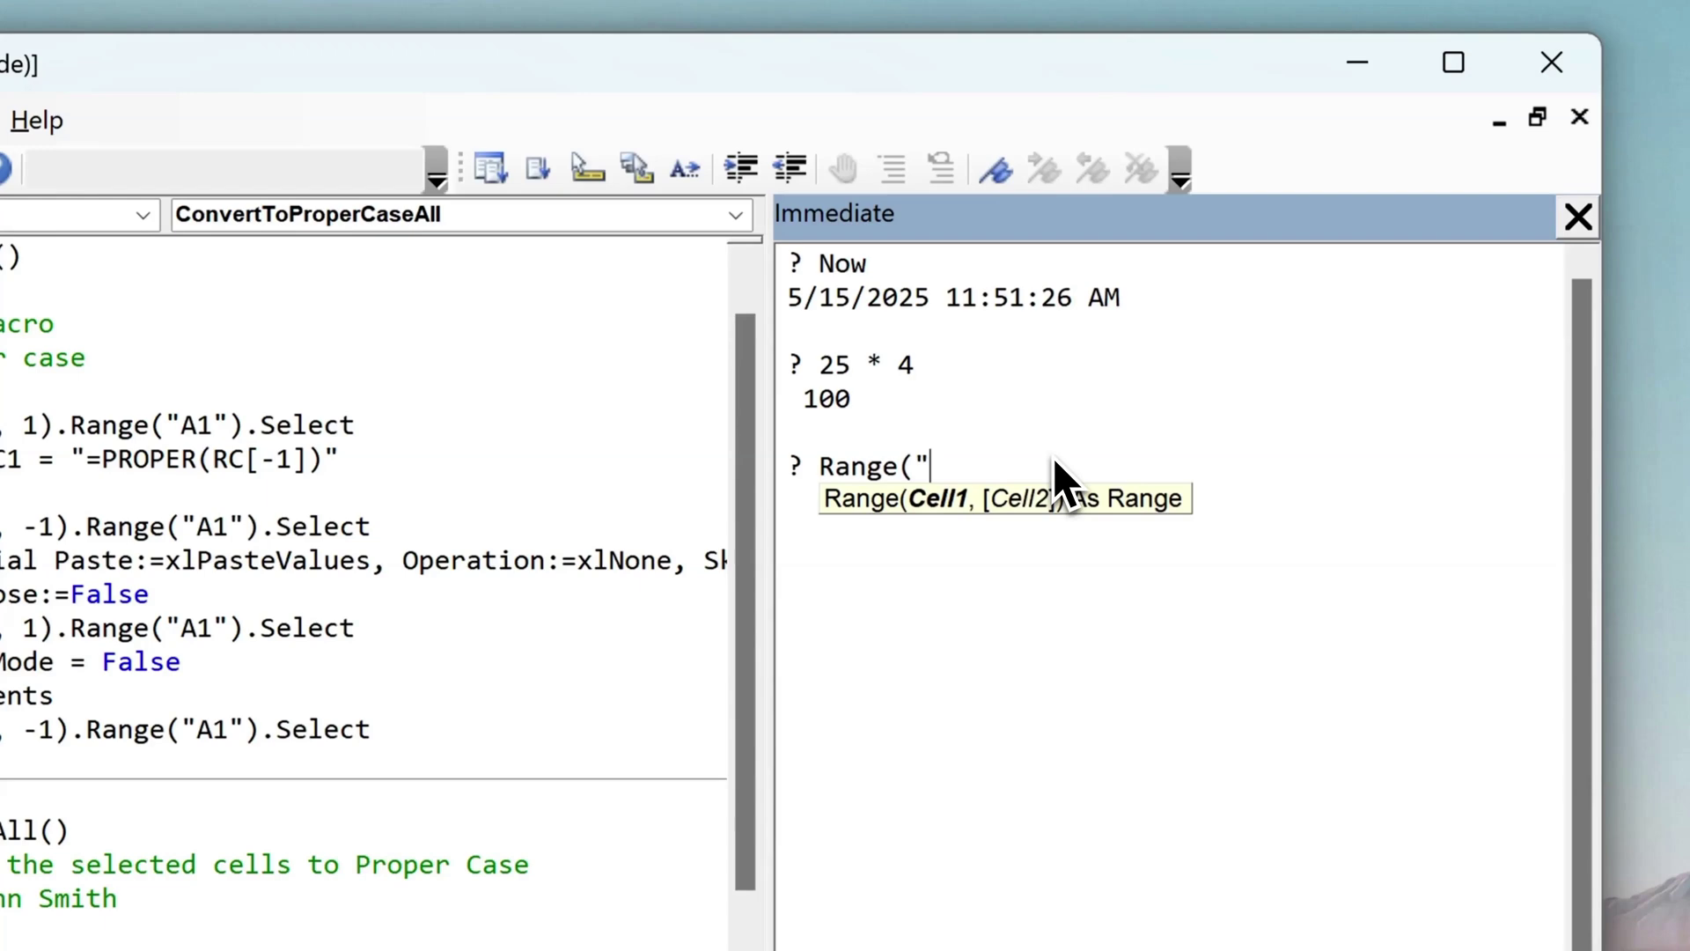
pyautogui.write('A2")')
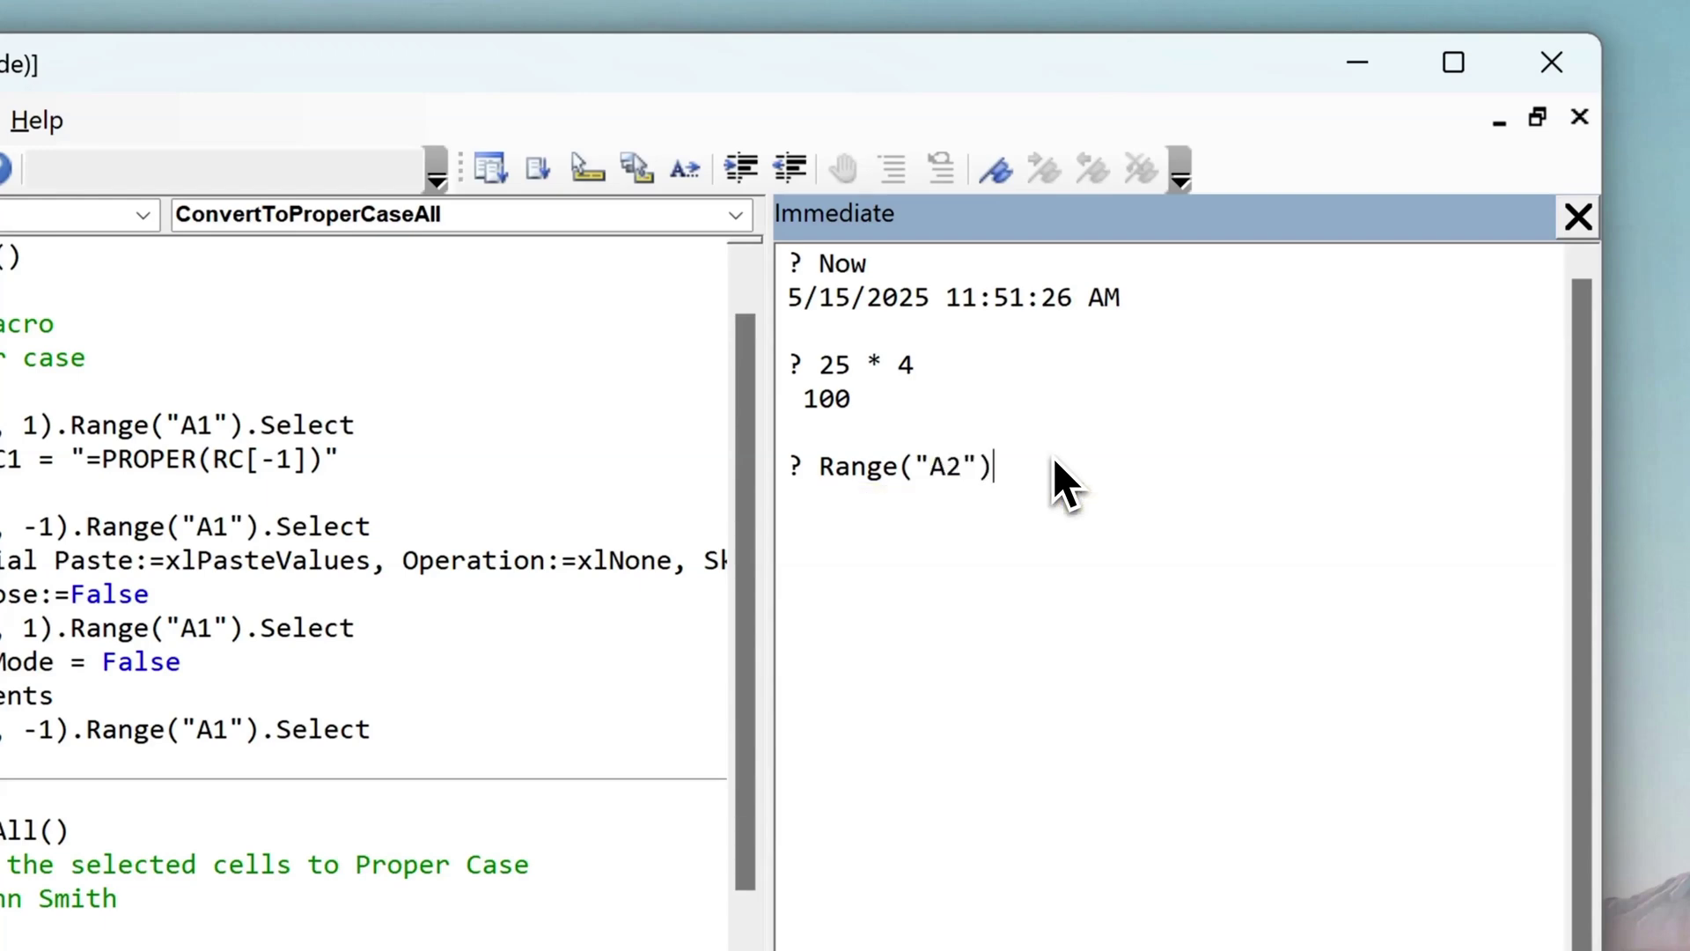
pyautogui.write('.value')
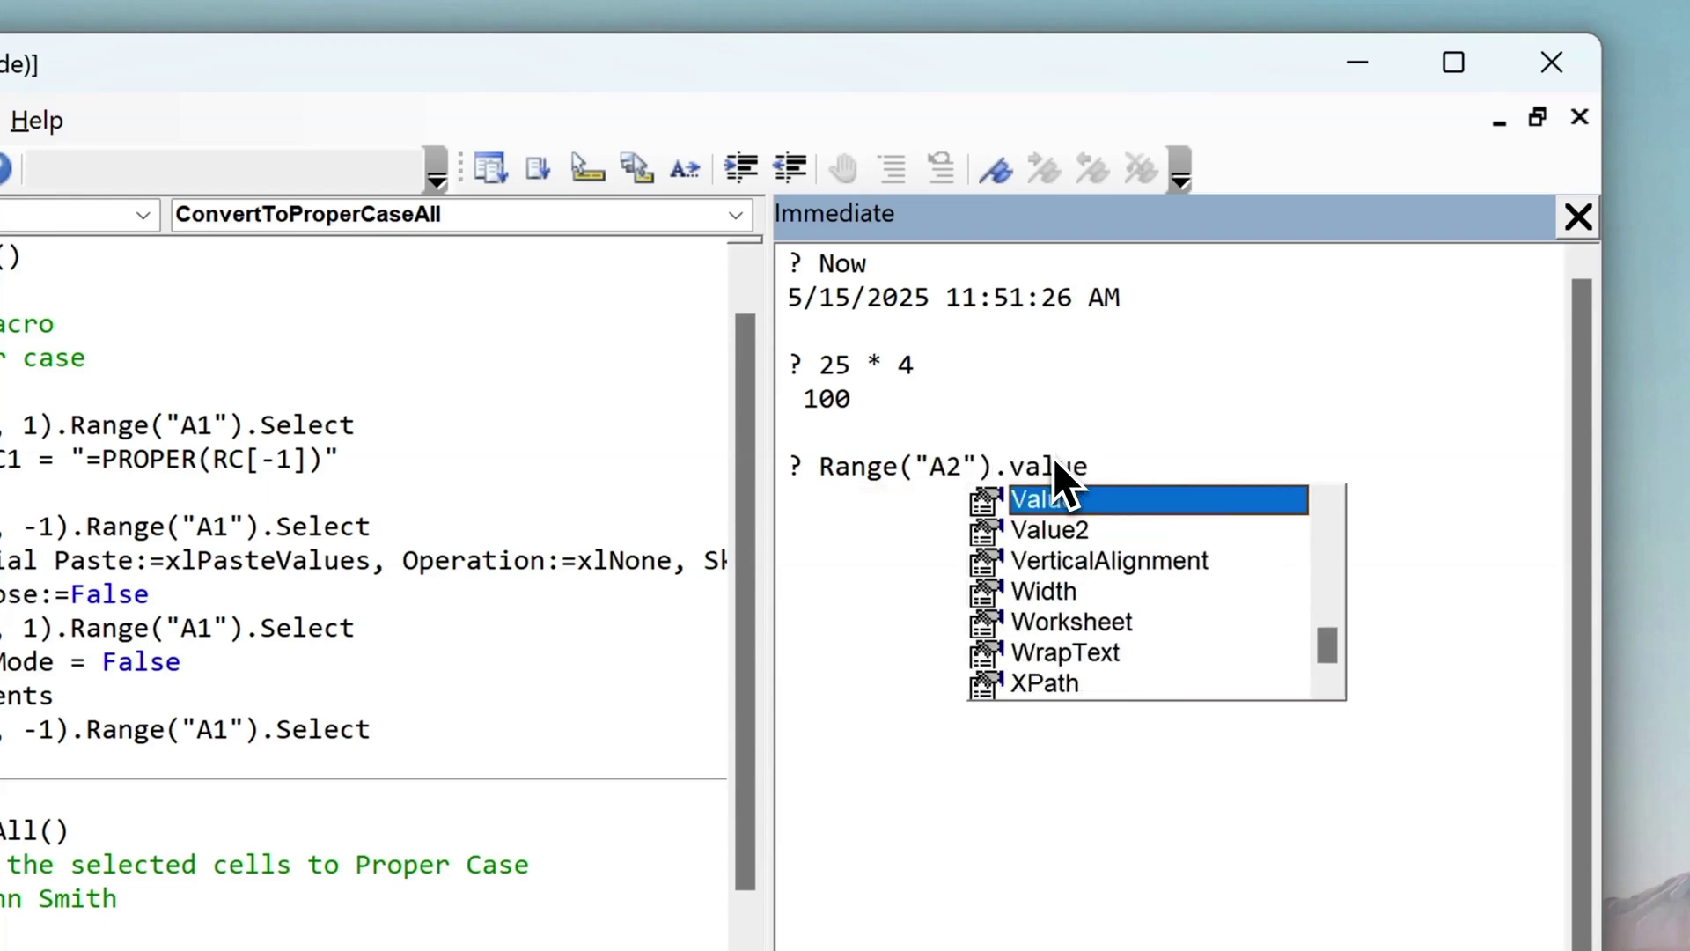
pyautogui.press('Return')
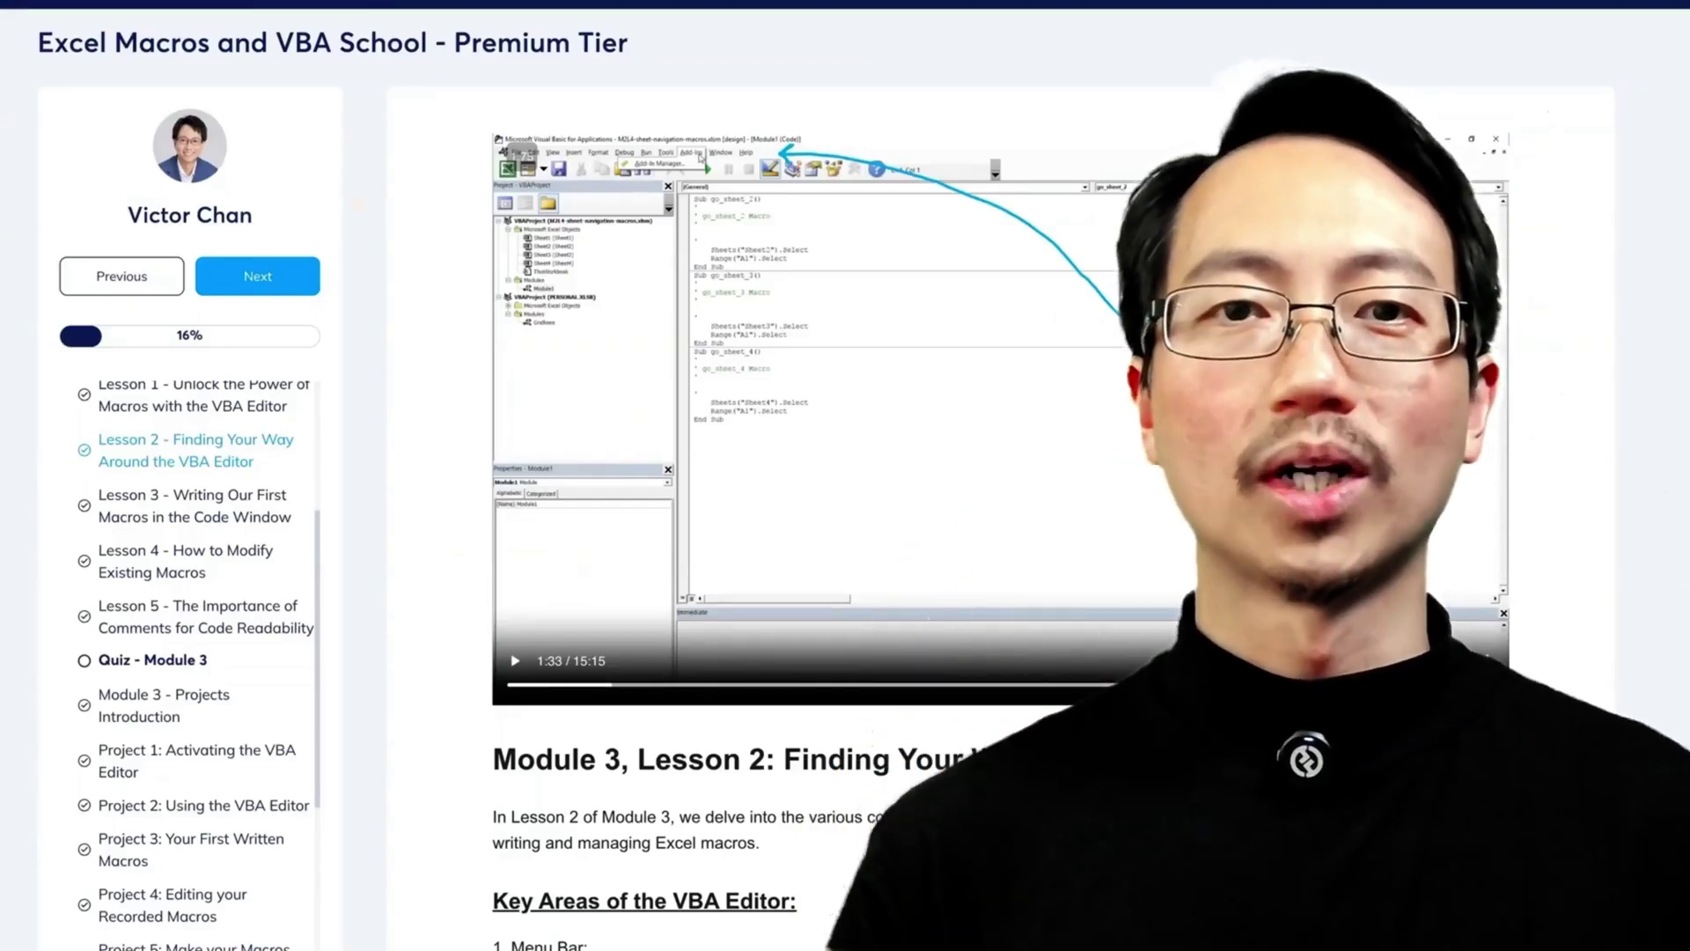
pyautogui.scroll(-3, 990, 528)
pyautogui.scroll(-2, 991, 529)
pyautogui.scroll(-2, 992, 528)
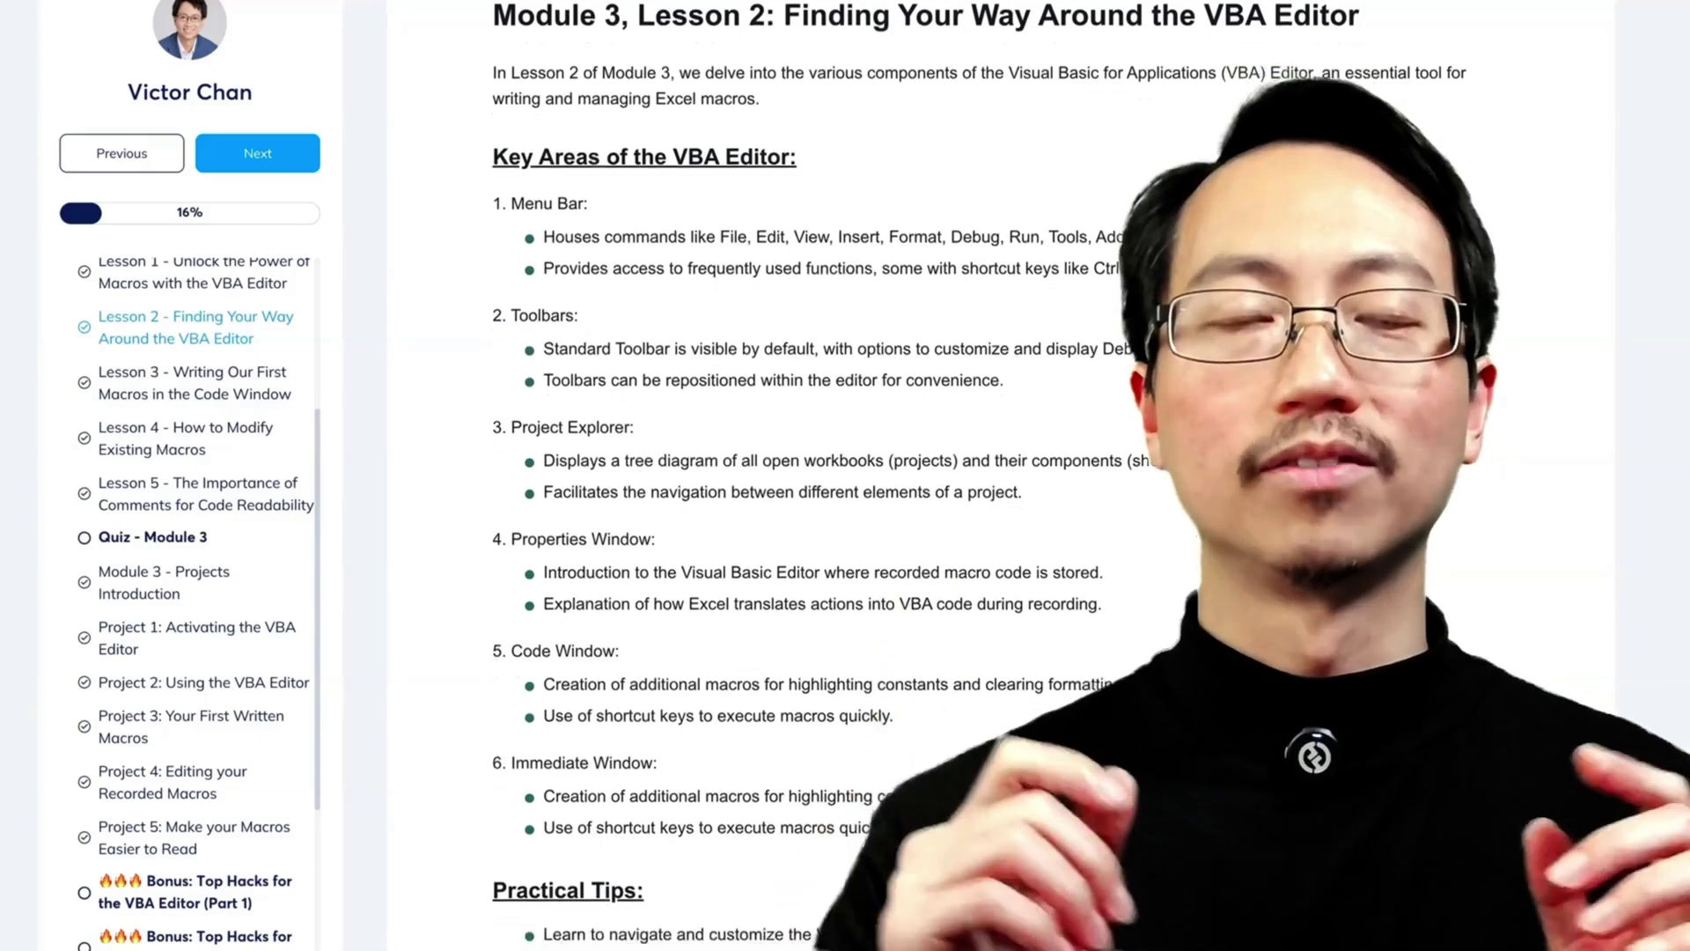
pyautogui.scroll(-2, 990, 528)
pyautogui.scroll(-3, 990, 528)
pyautogui.scroll(-4, 990, 528)
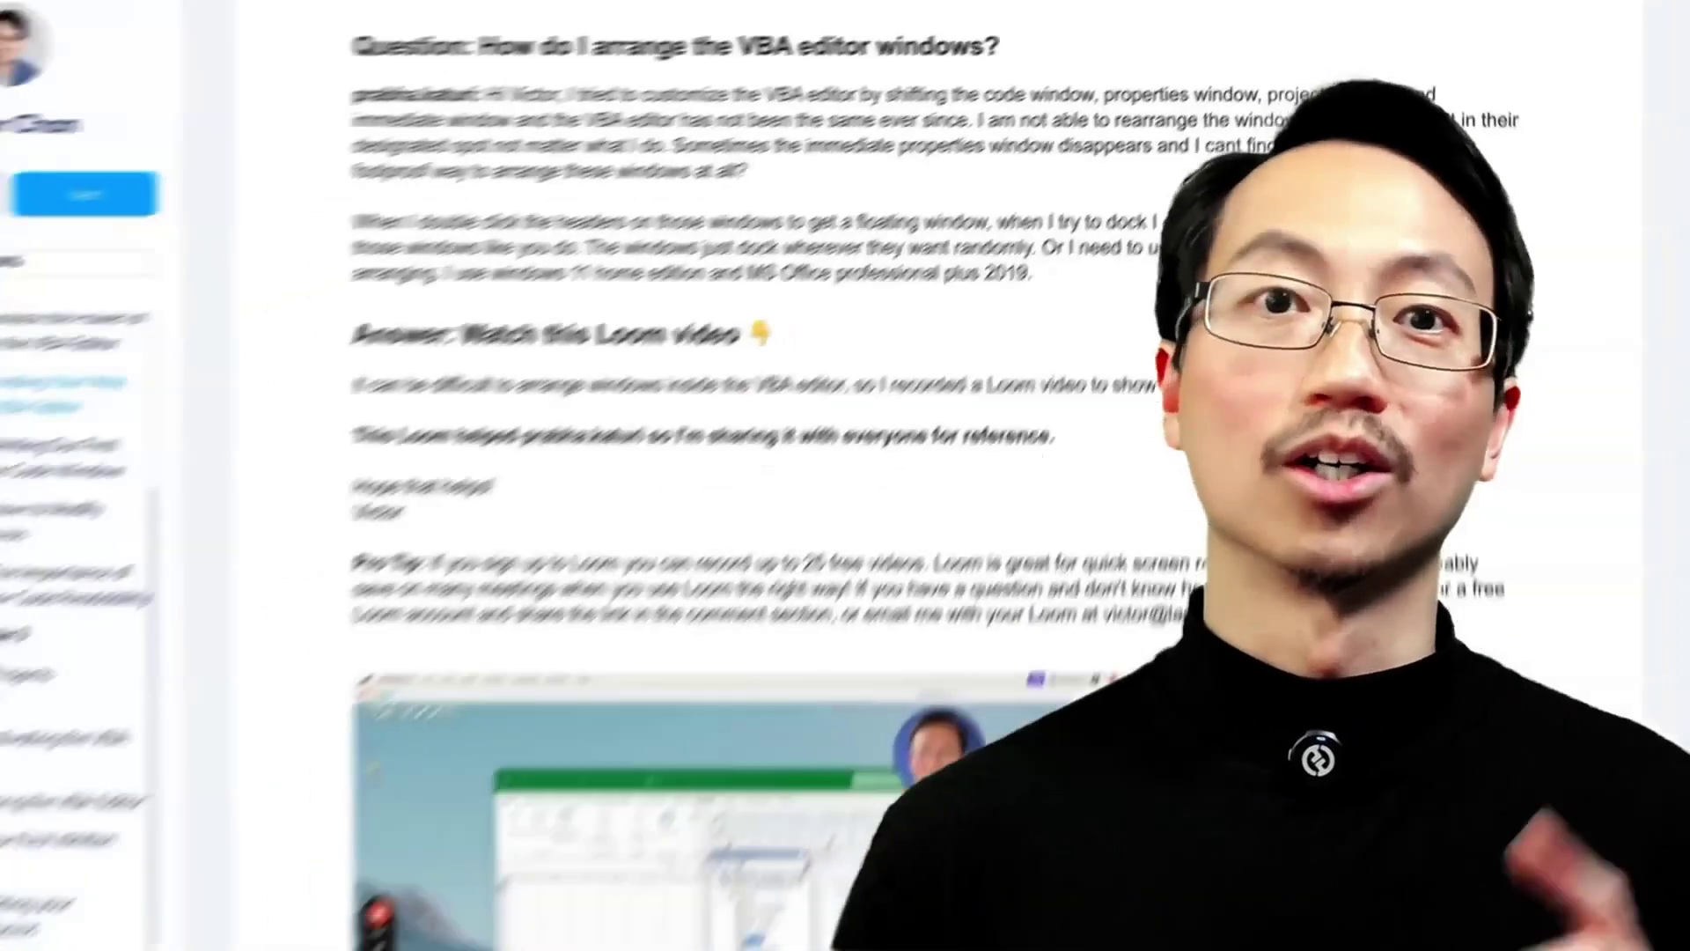
pyautogui.scroll(-3, 872, 528)
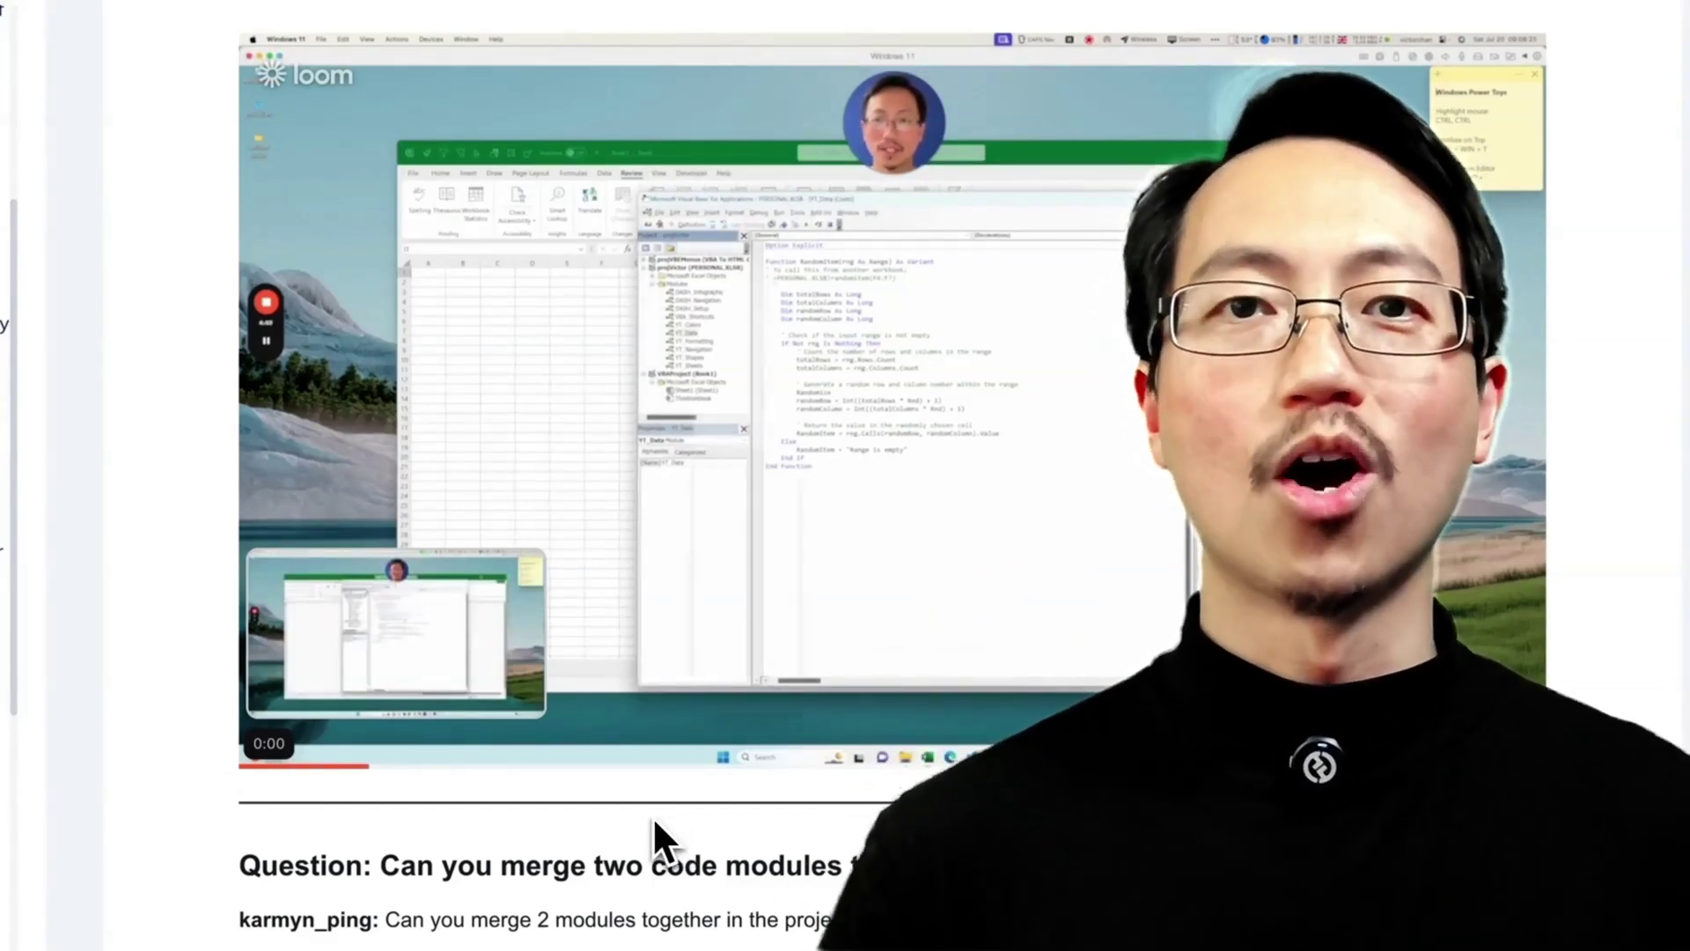
pyautogui.moveTo(713, 397)
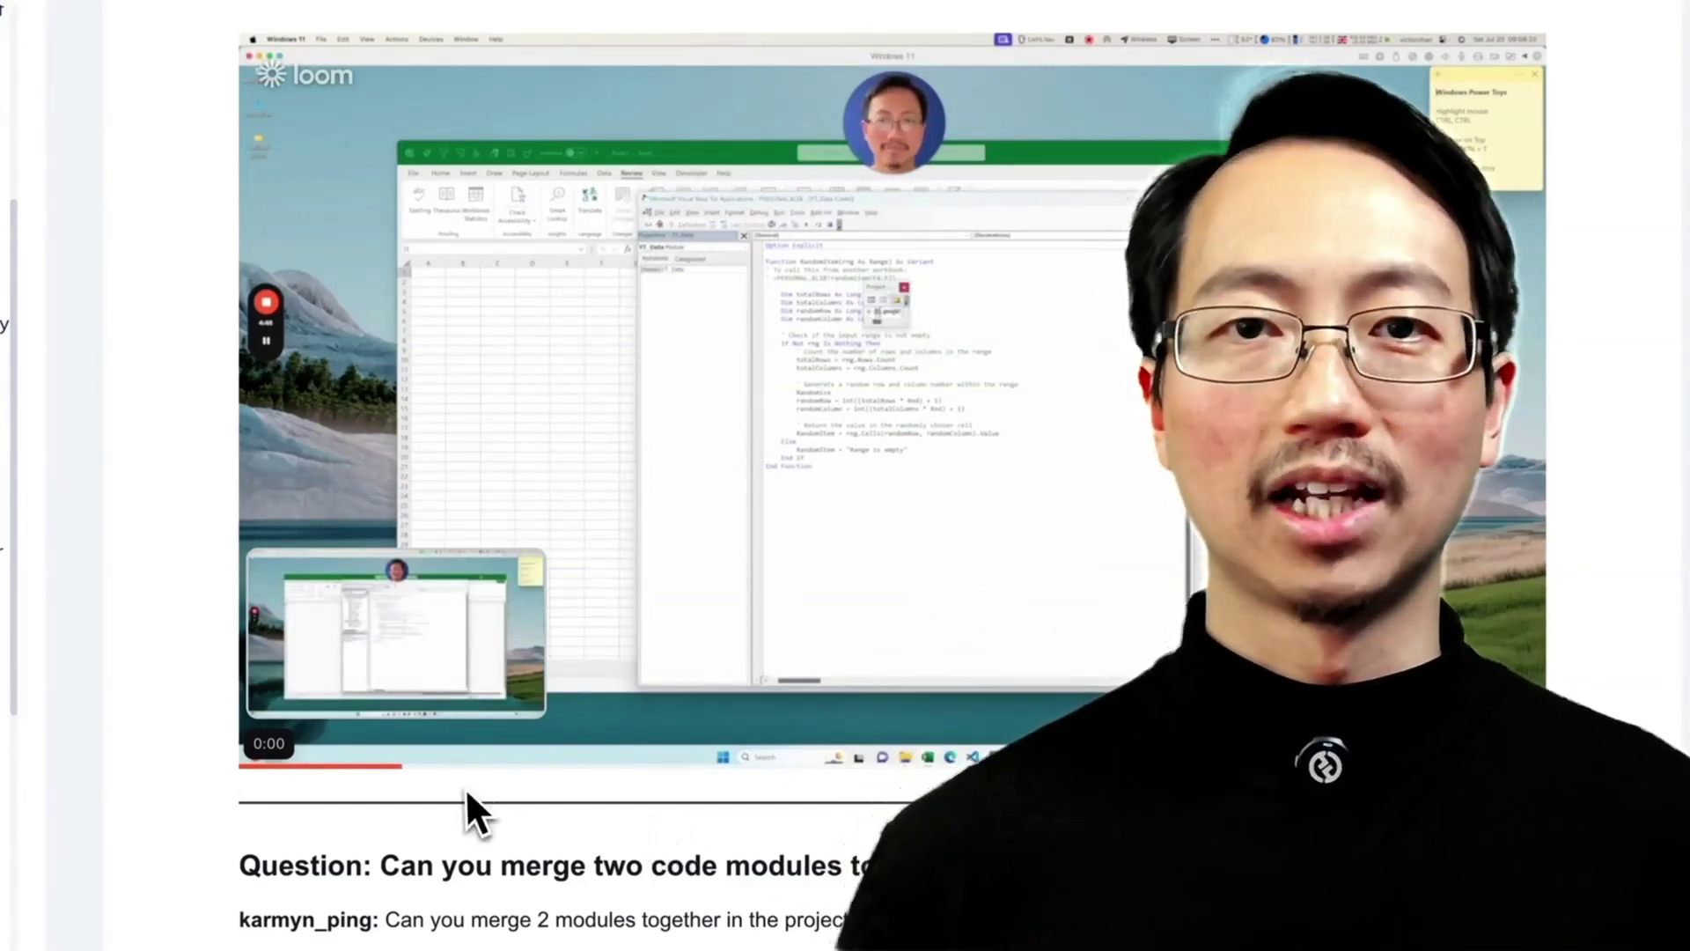
# Step: Pause the Q&A Loom answer video at 0:14
pyautogui.click(268, 748)
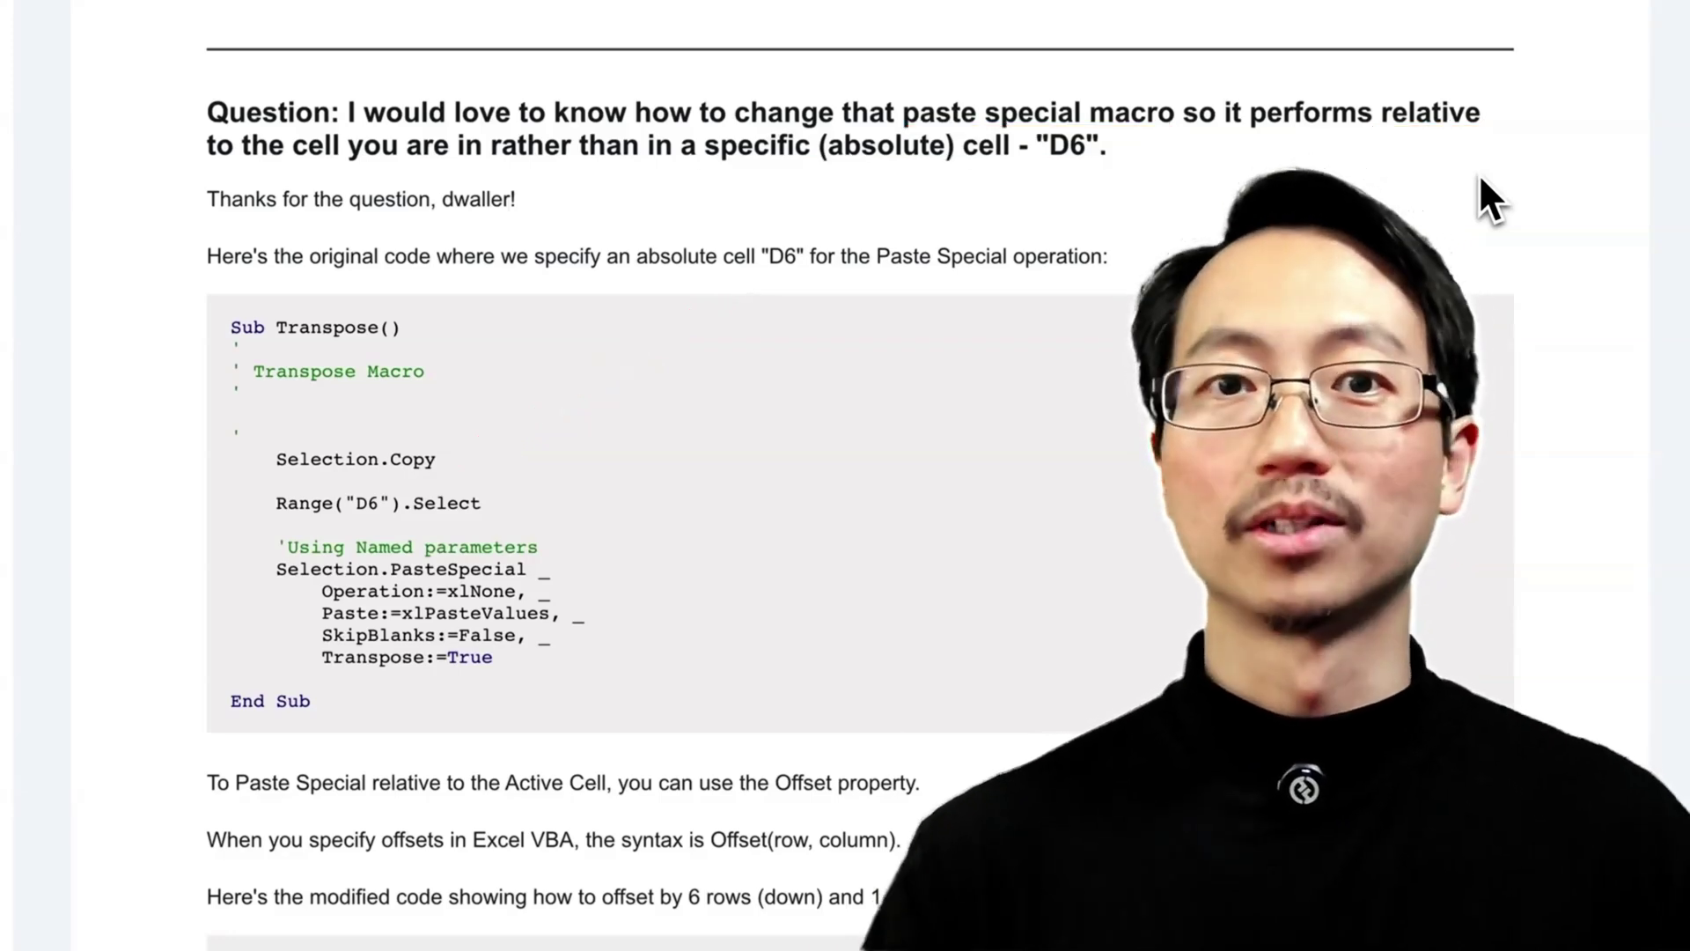
pyautogui.scroll(-1, 1554, 339)
pyautogui.scroll(-3, 1556, 339)
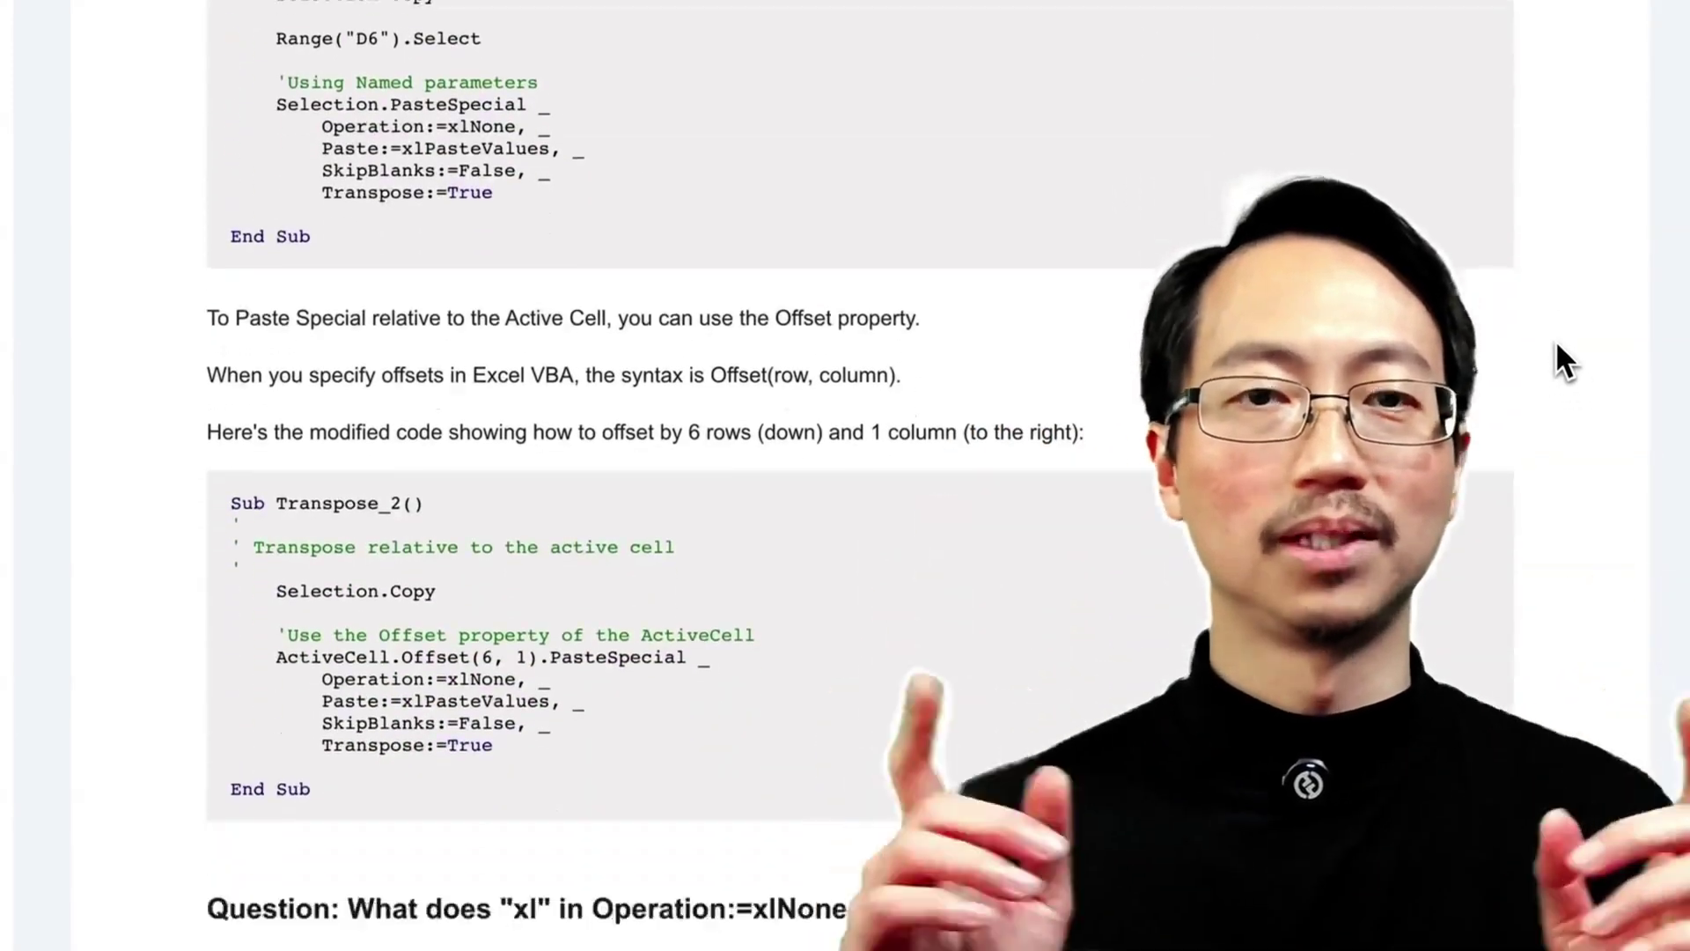
pyautogui.scroll(-2, 1546, 395)
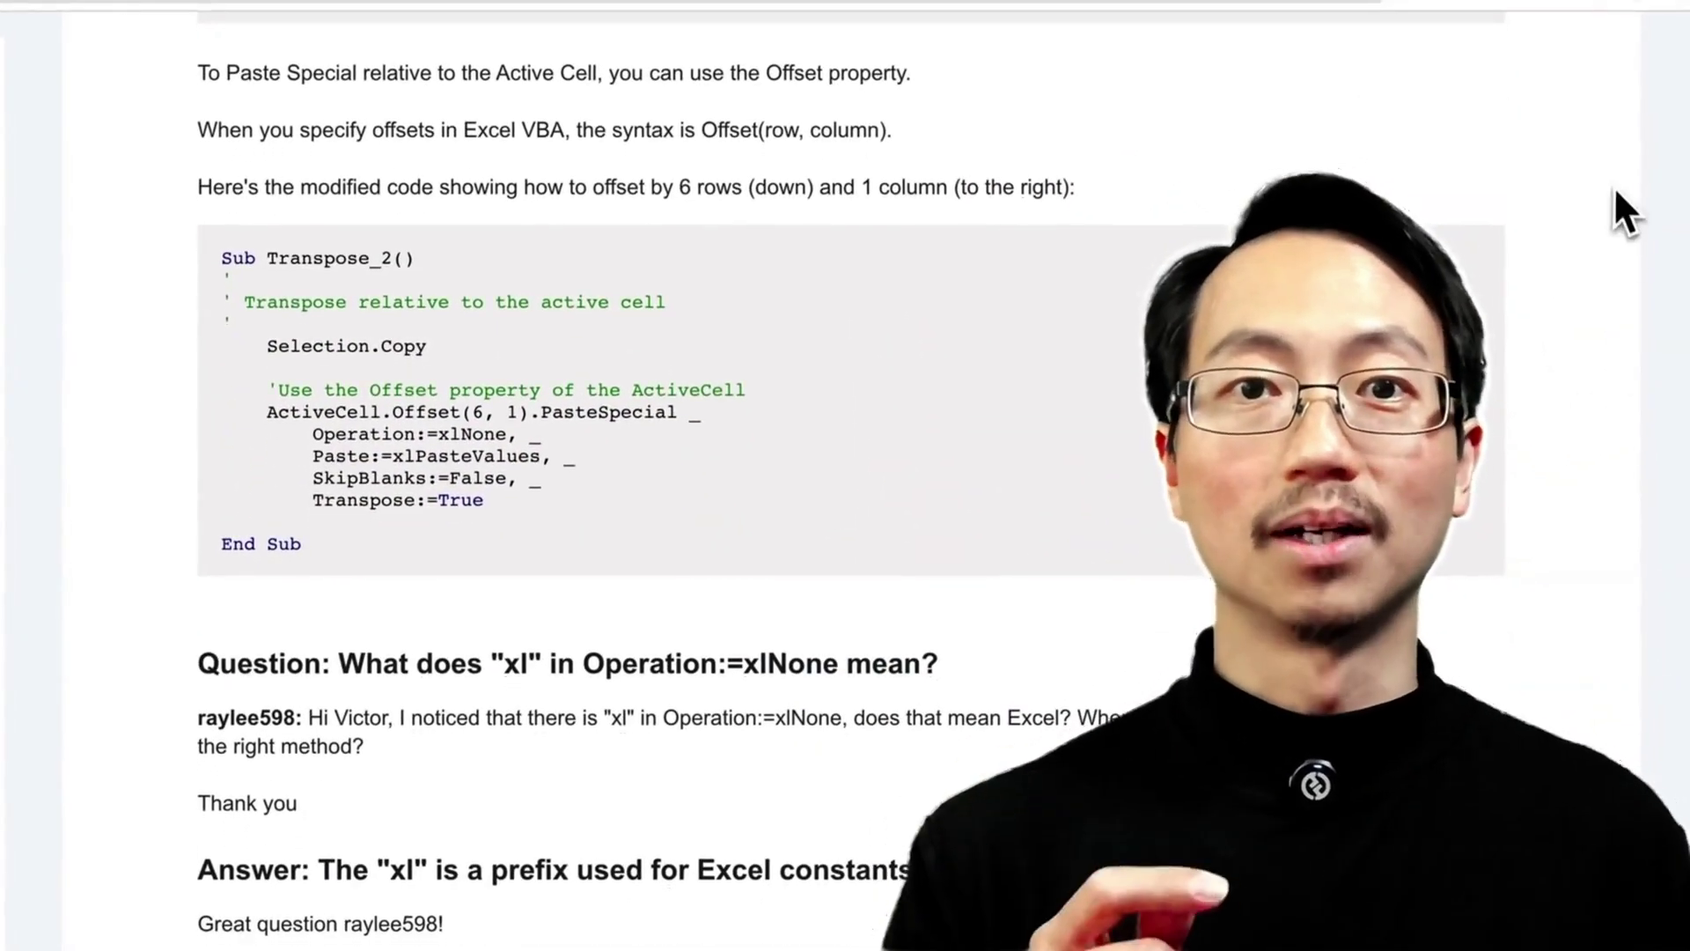